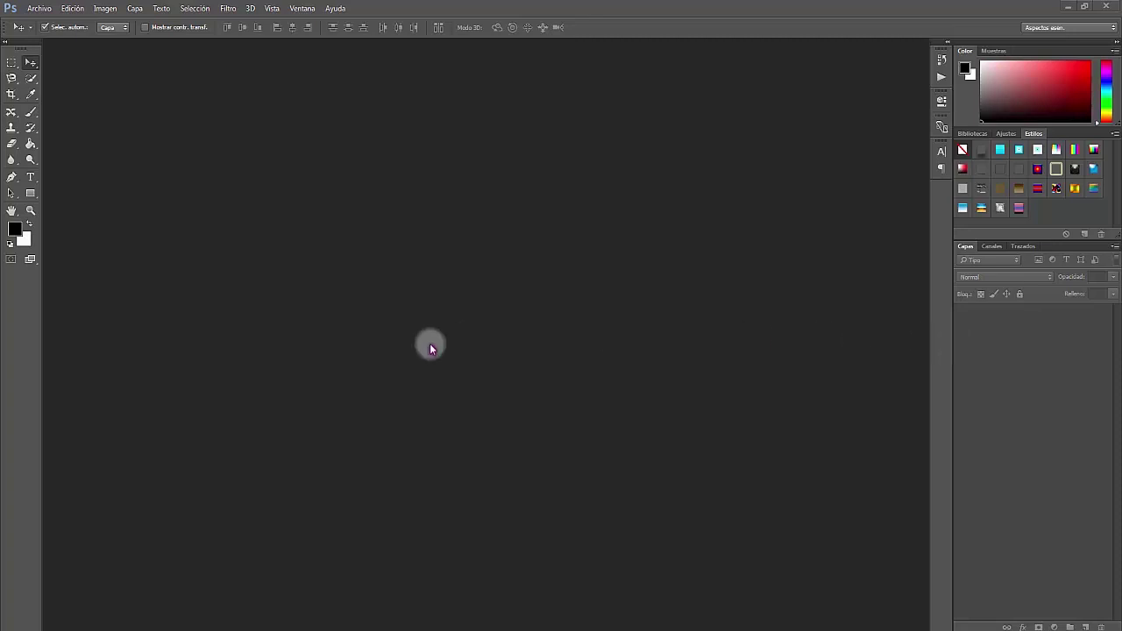
Set up a new document at 10 × 12 cm with 300 ppi resolution.
{"action": "left_click", "coordinate": [34, 10]}
{"action": "left_click", "coordinate": [92, 22]}
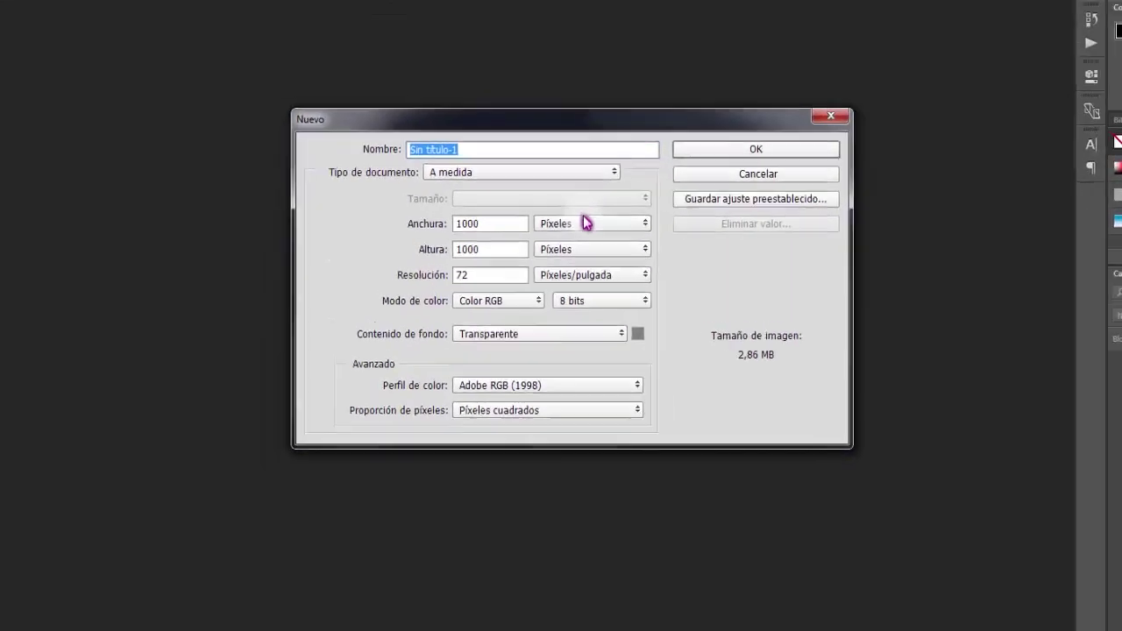
{"action": "left_click", "coordinate": [586, 224]}
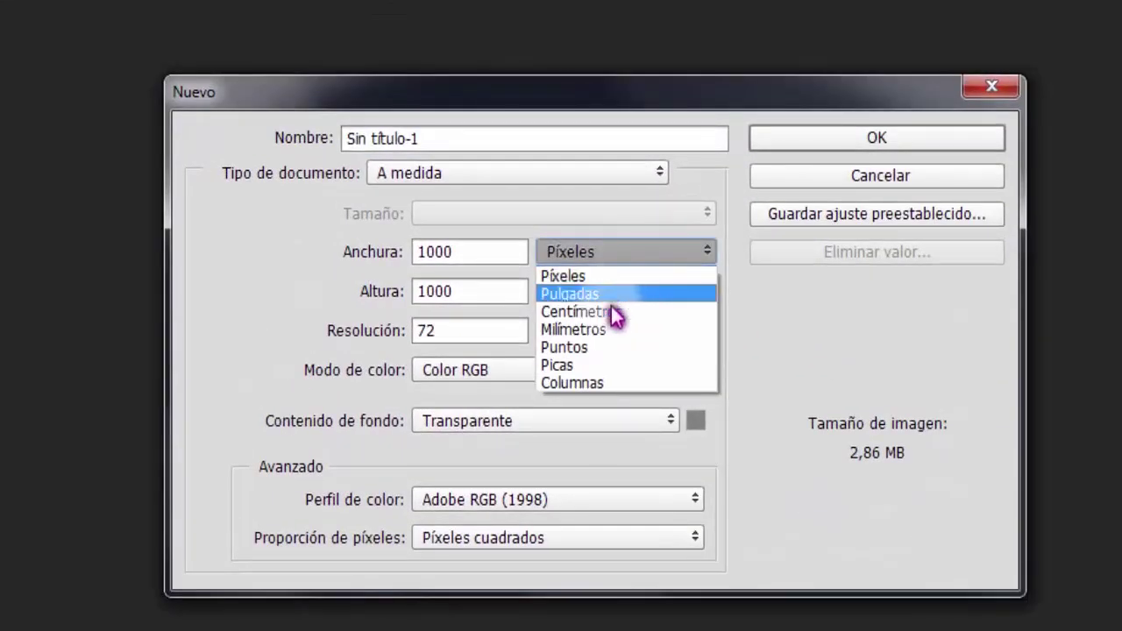
{"action": "left_click", "coordinate": [618, 312]}
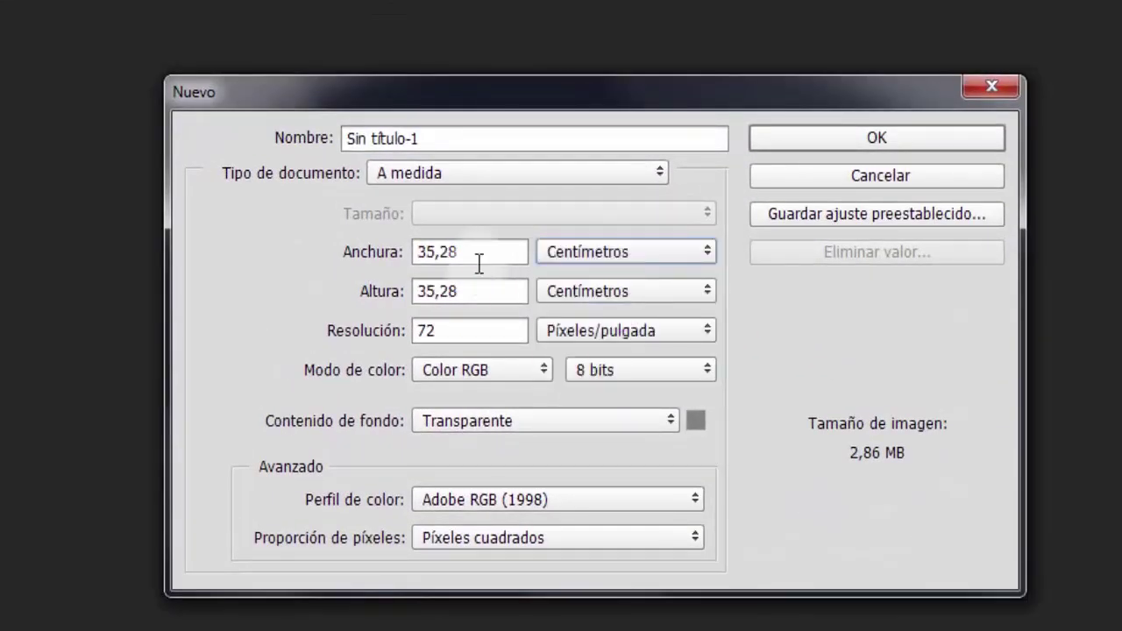
{"action": "double_click", "coordinate": [476, 258]}
{"action": "type", "text": "2"}
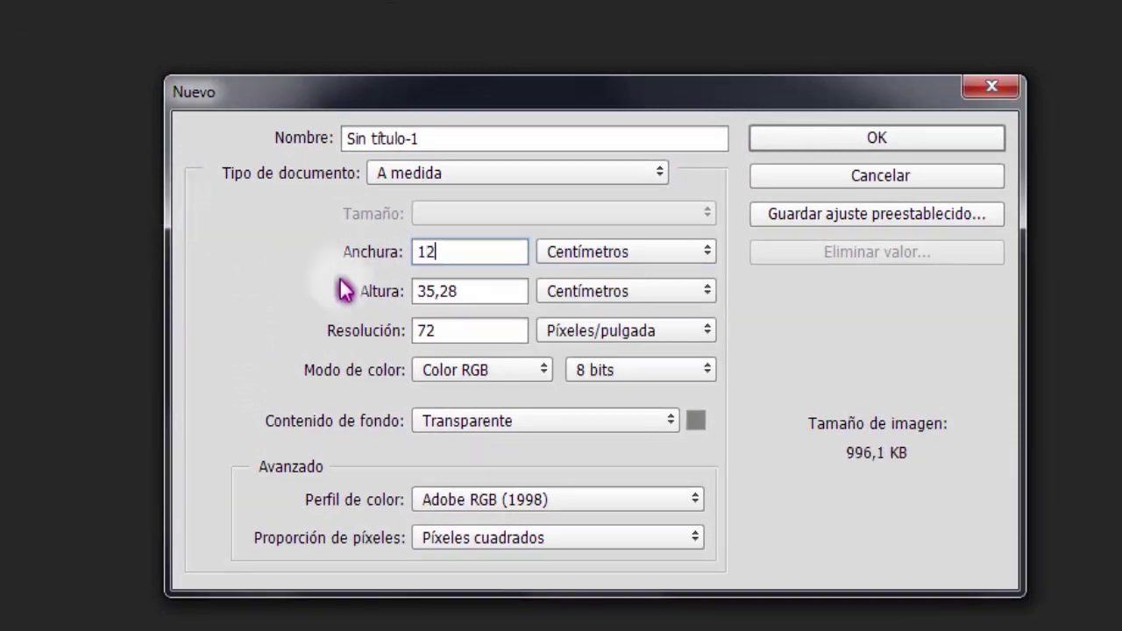
{"action": "double_click", "coordinate": [517, 293]}
{"action": "type", "text": "12"}
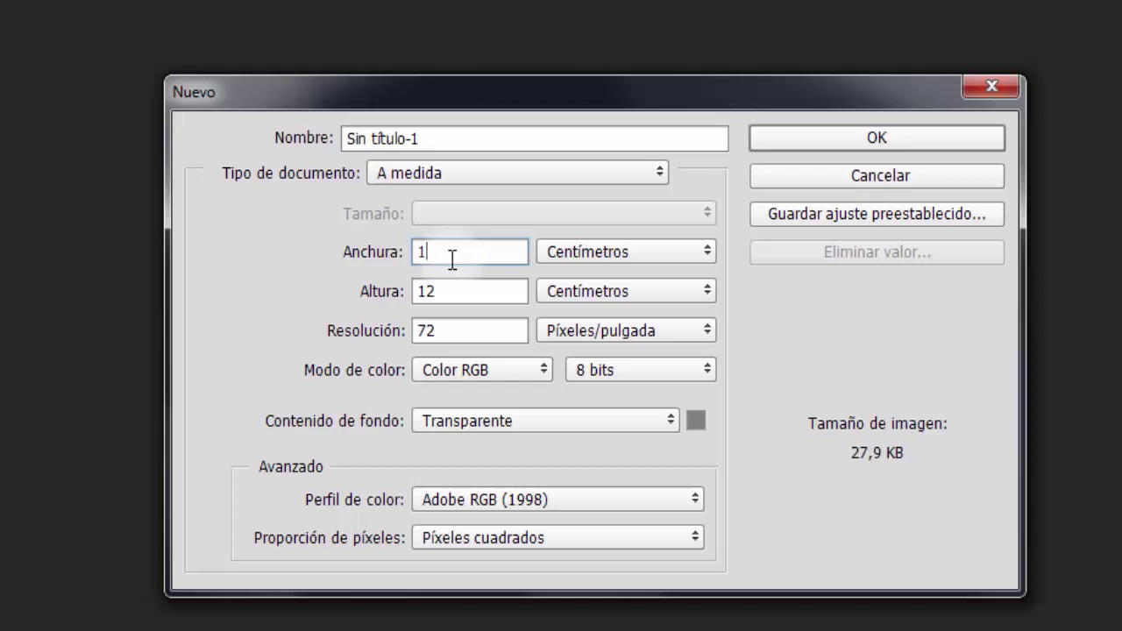
{"action": "type", "text": "0"}
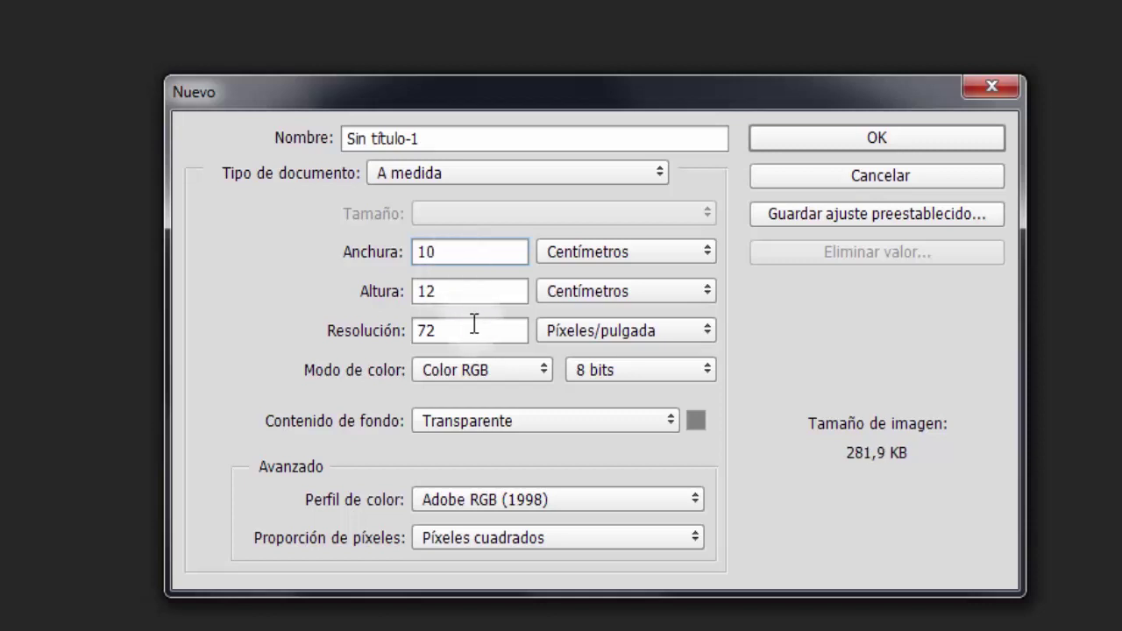
{"action": "double_click", "coordinate": [426, 330]}
{"action": "type", "text": "3"}
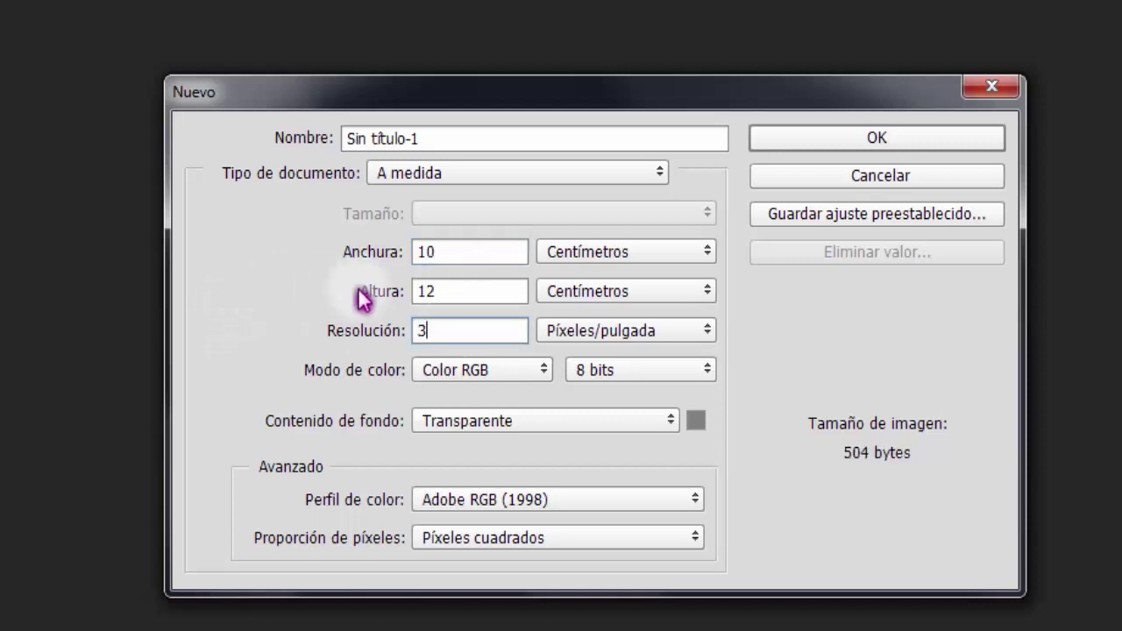
{"action": "type", "text": "00"}
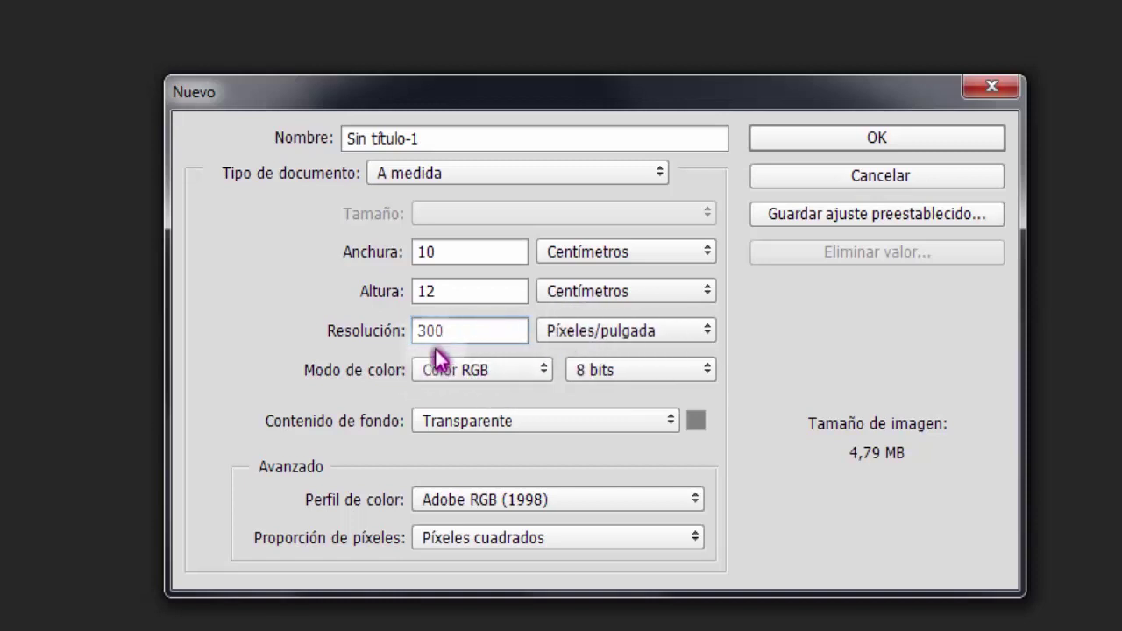
Use CMYK colour and a black background, name it Afiche Sencillo, and create it.
{"action": "left_click", "coordinate": [491, 367]}
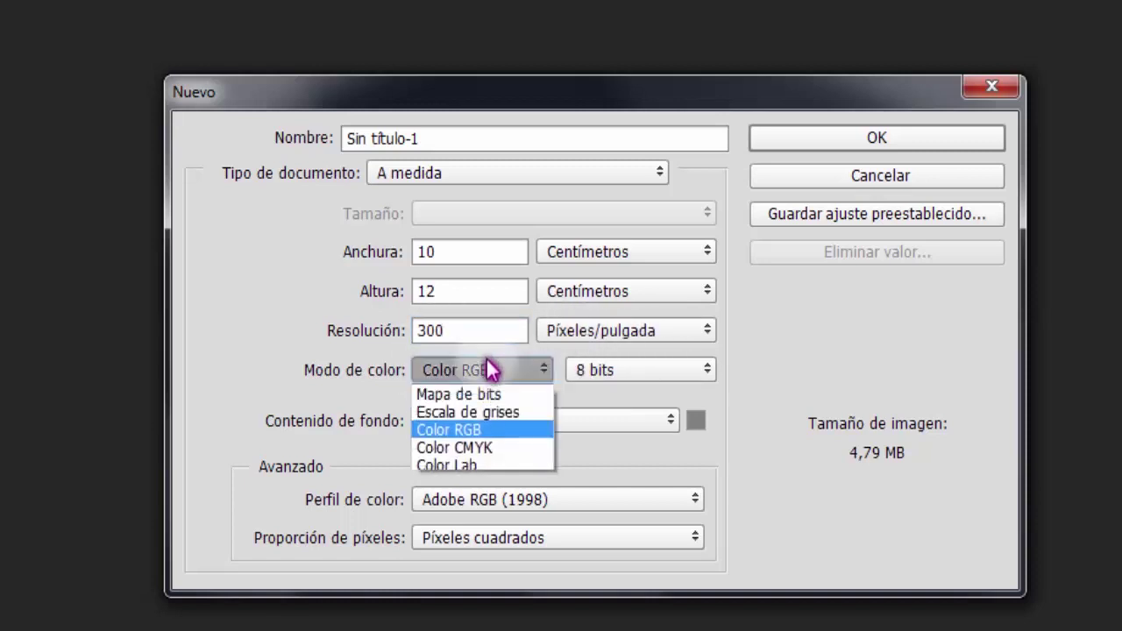
{"action": "left_click", "coordinate": [493, 449]}
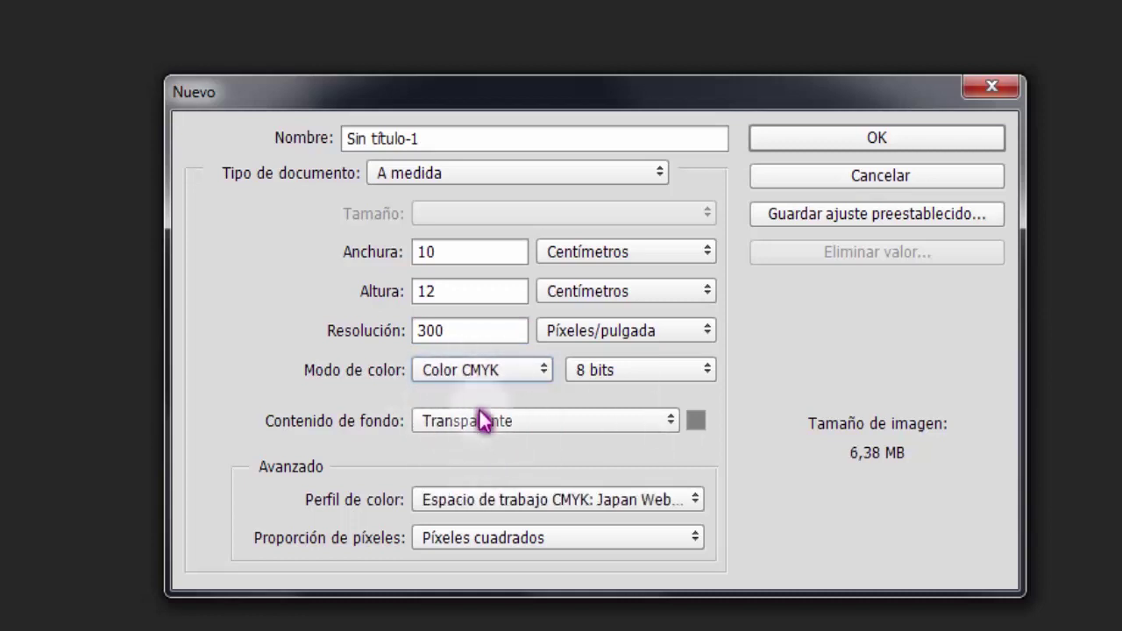
{"action": "left_click", "coordinate": [526, 423]}
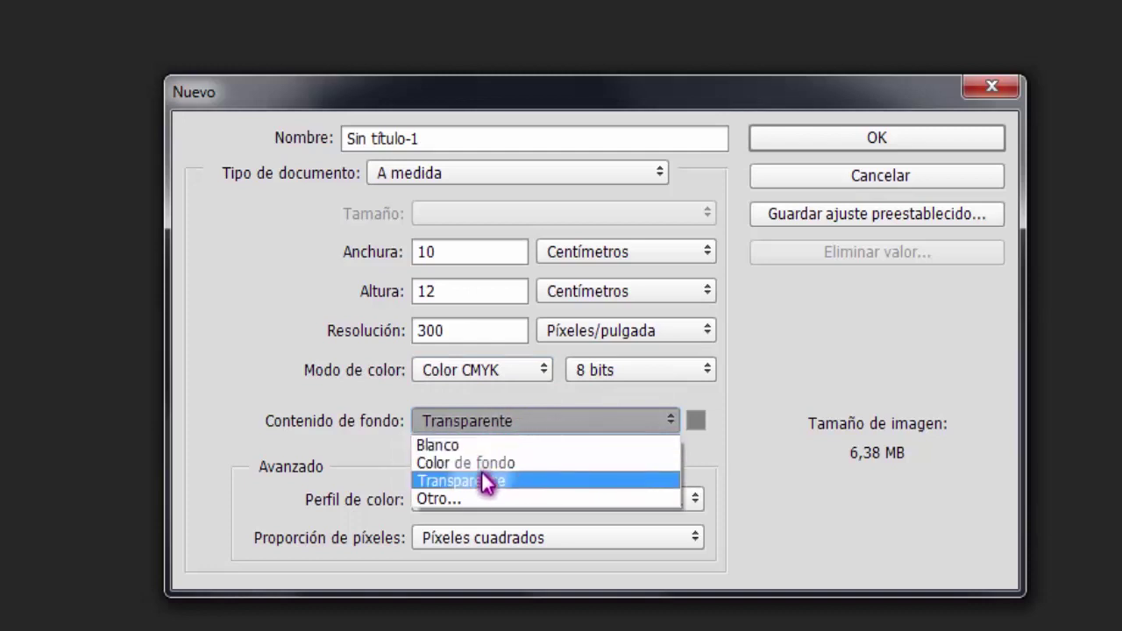
{"action": "left_click", "coordinate": [463, 499]}
{"action": "left_click", "coordinate": [653, 625]}
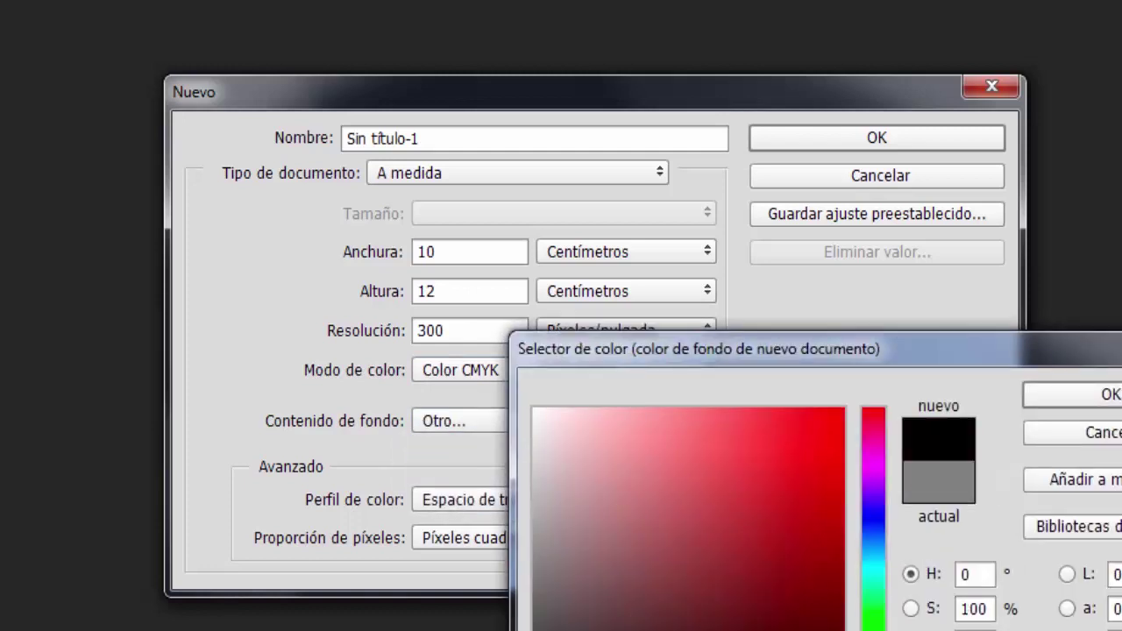
{"action": "left_click", "coordinate": [1083, 399]}
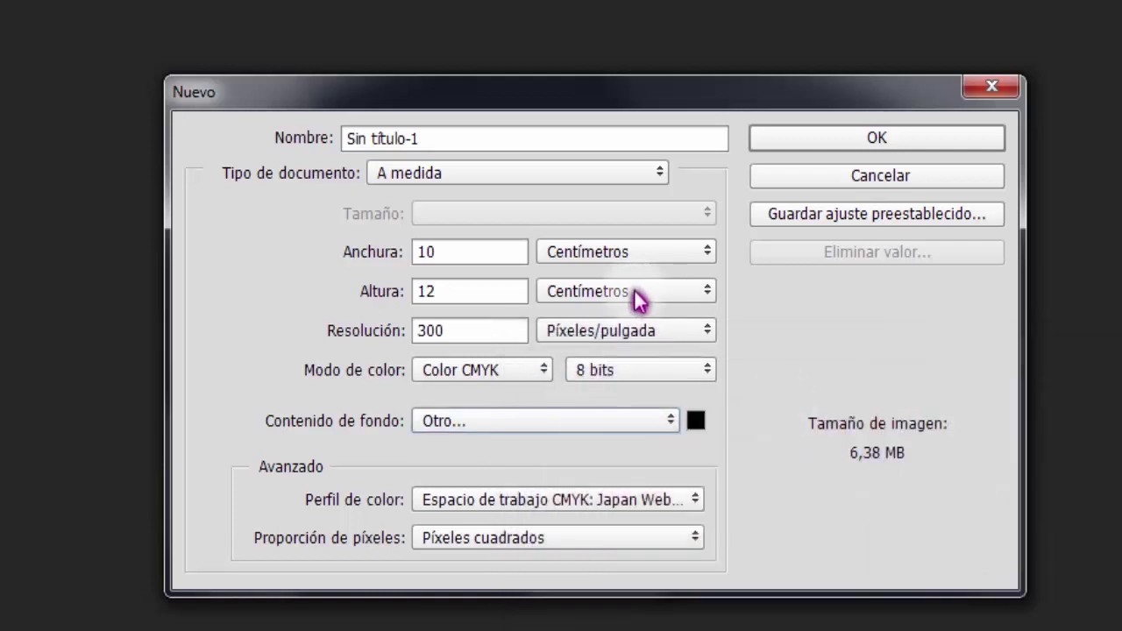
{"action": "left_click", "coordinate": [479, 138]}
{"action": "key", "text": "ctrl+a"}
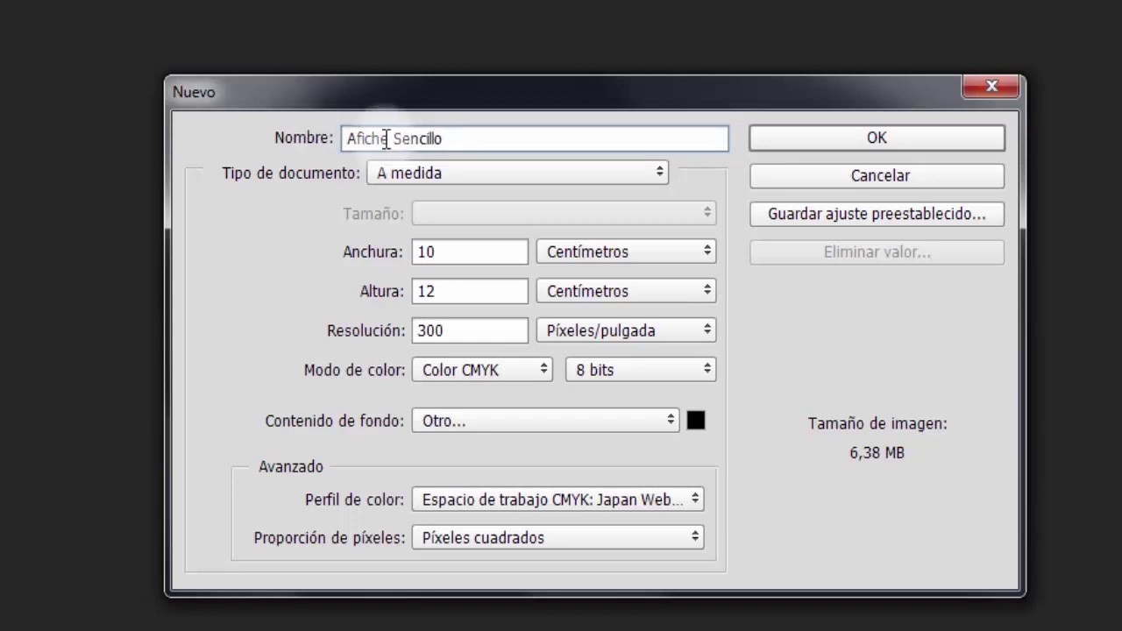
{"action": "left_click", "coordinate": [874, 139]}
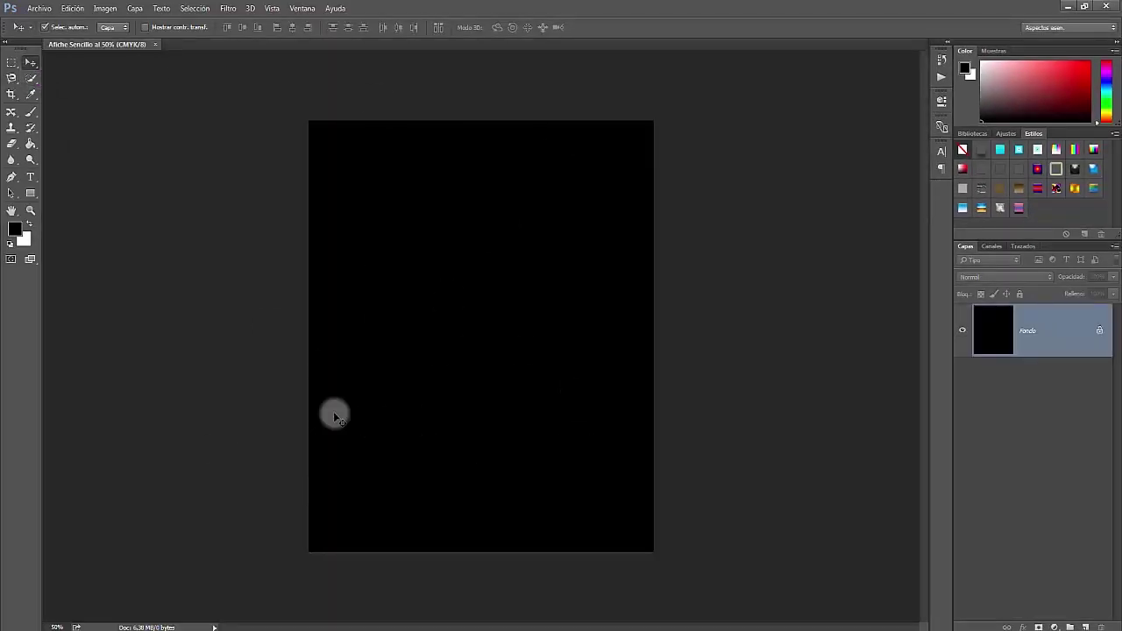
Place the Pareja 1 photo into the poster and move it up to the canvas top.
{"action": "key", "text": "alt+Tab"}
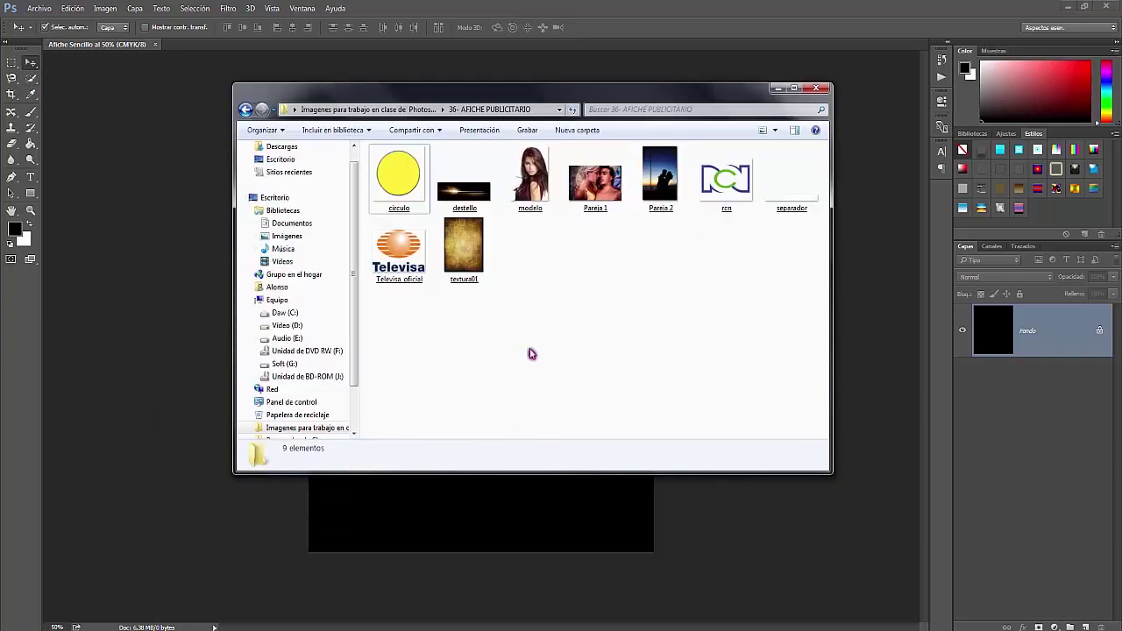
{"action": "left_click_drag", "start_coordinate": [579, 191], "coordinate": [389, 521]}
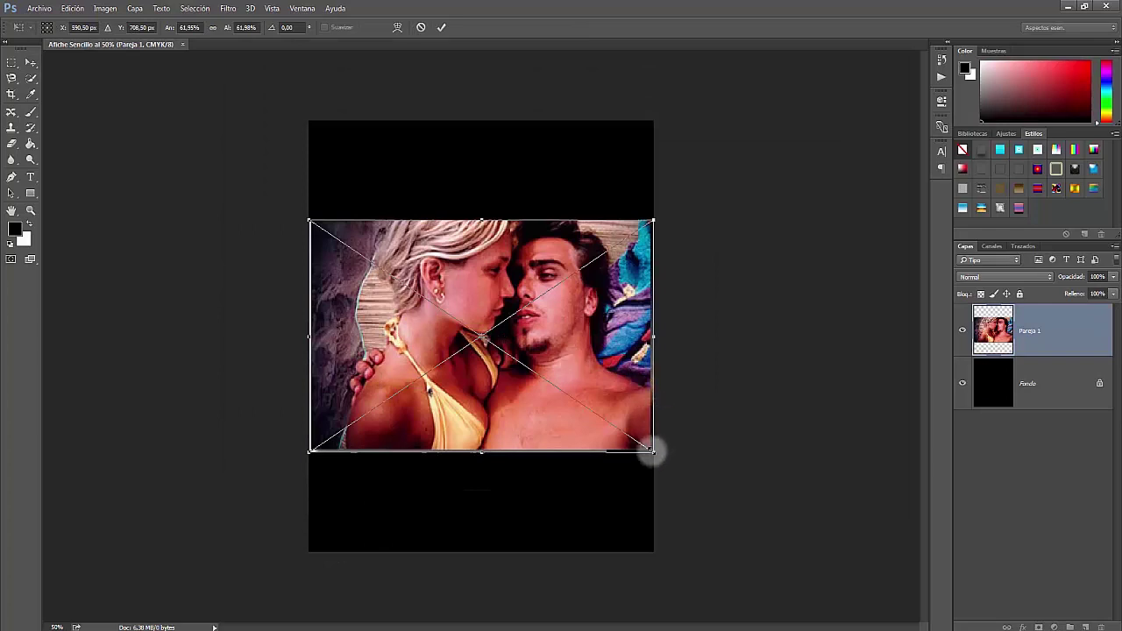
{"action": "key", "text": "Return"}
{"action": "left_click_drag", "start_coordinate": [568, 357], "coordinate": [572, 254]}
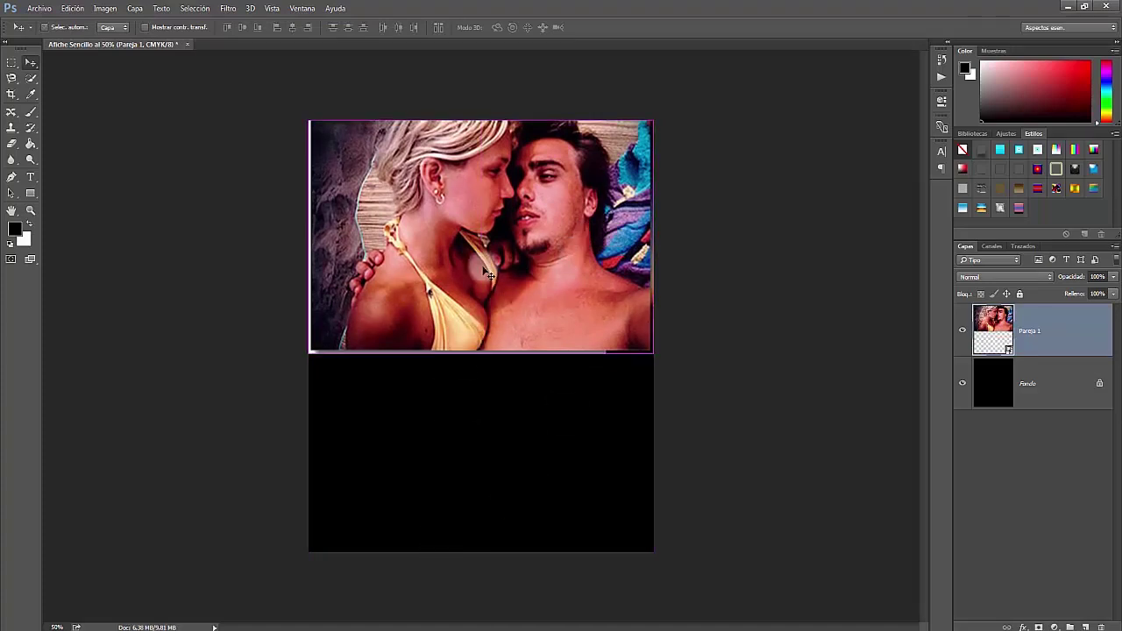
Stretch the Pareja 1 photo down and sideways to cover the canvas.
{"action": "key", "text": "ctrl+t"}
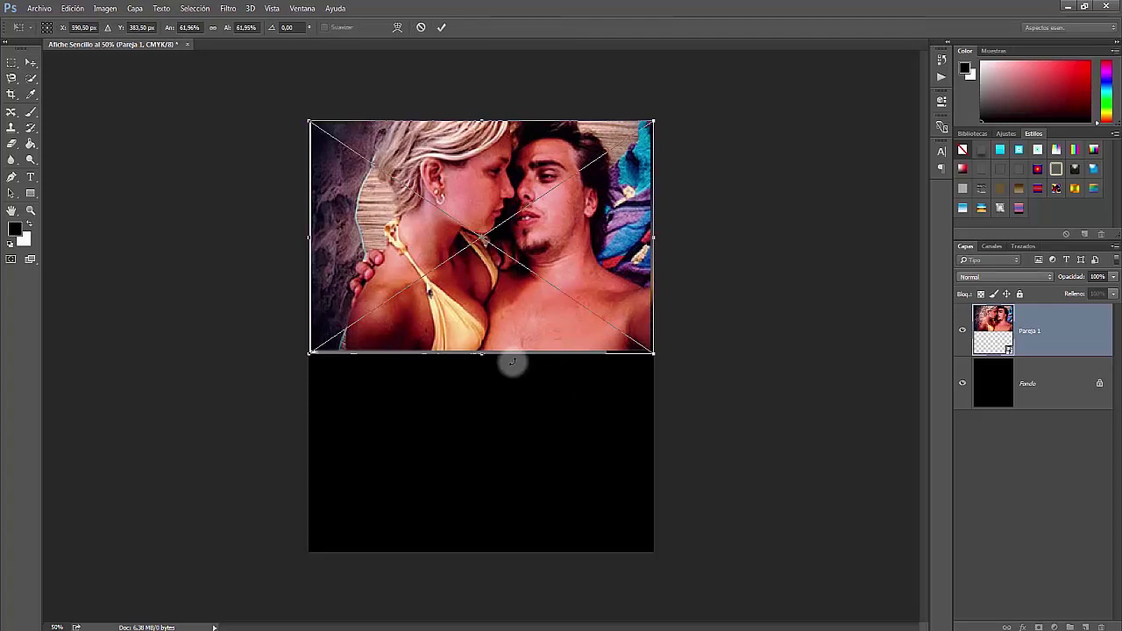
{"action": "left_click_drag", "start_coordinate": [485, 354], "coordinate": [491, 559]}
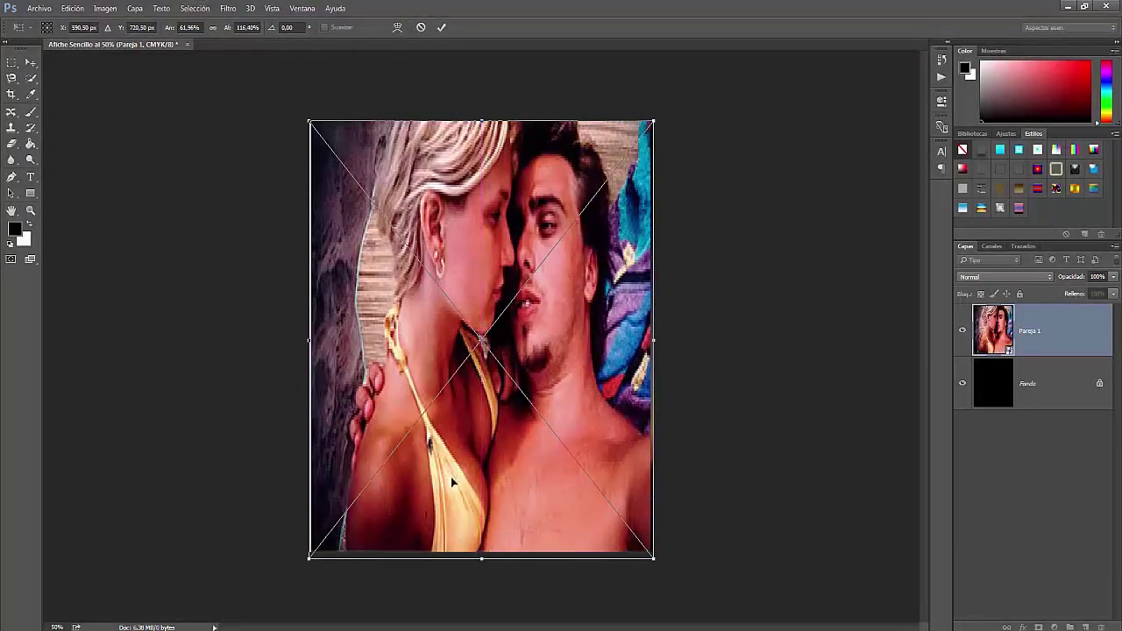
{"action": "left_click_drag", "start_coordinate": [310, 340], "coordinate": [301, 341]}
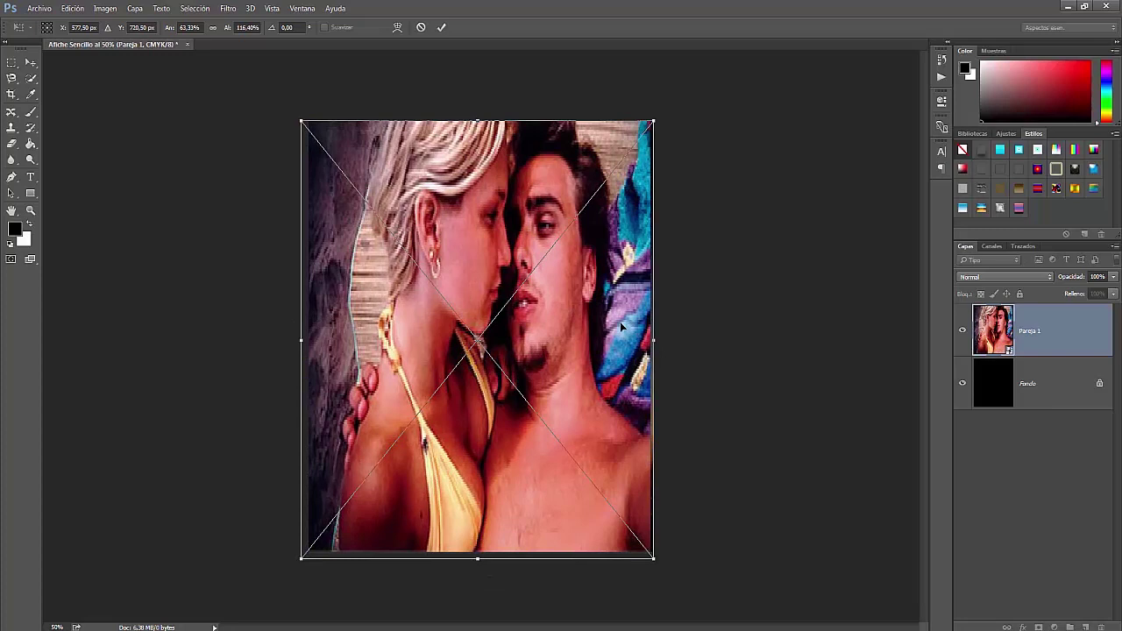
{"action": "key", "text": "Escape"}
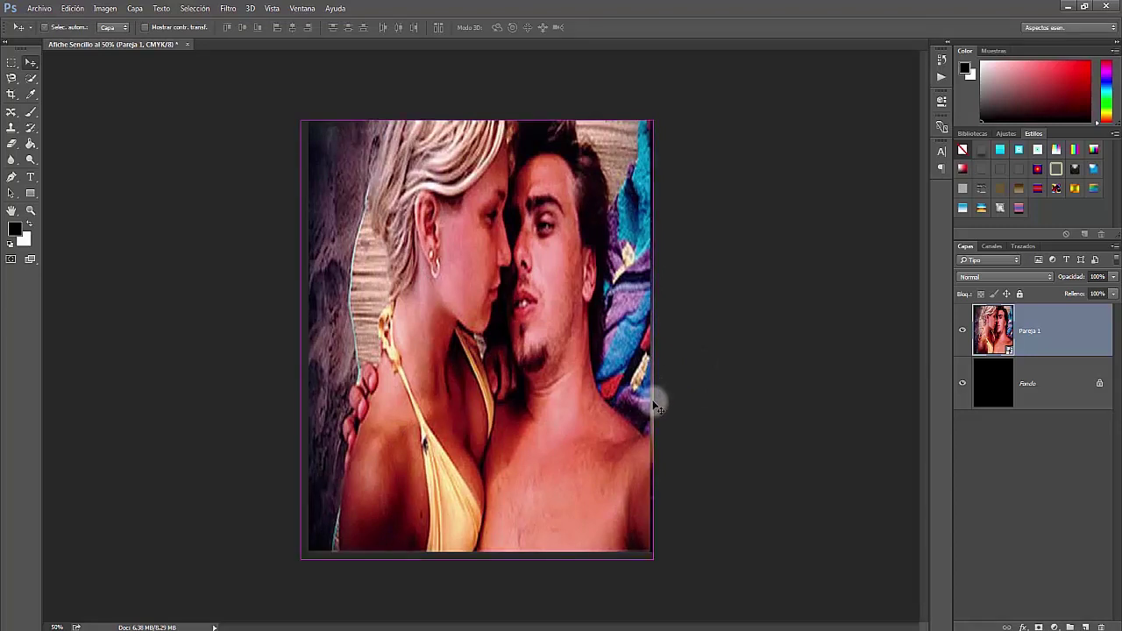
{"action": "key", "text": "ctrl+t"}
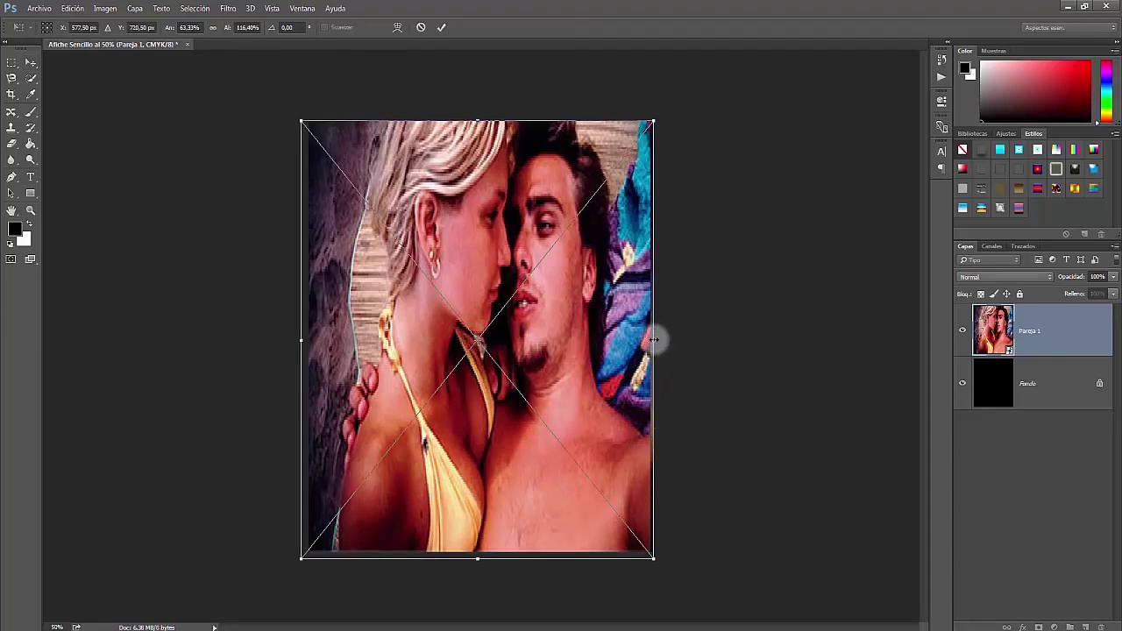
{"action": "left_click_drag", "start_coordinate": [658, 343], "coordinate": [661, 342]}
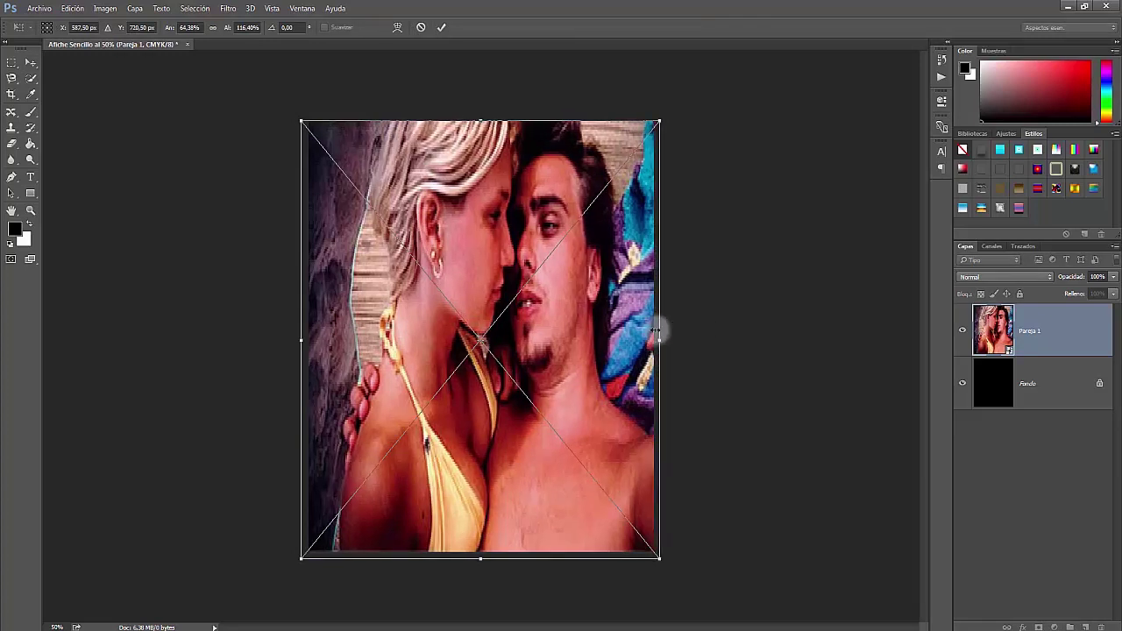
{"action": "key", "text": "Escape"}
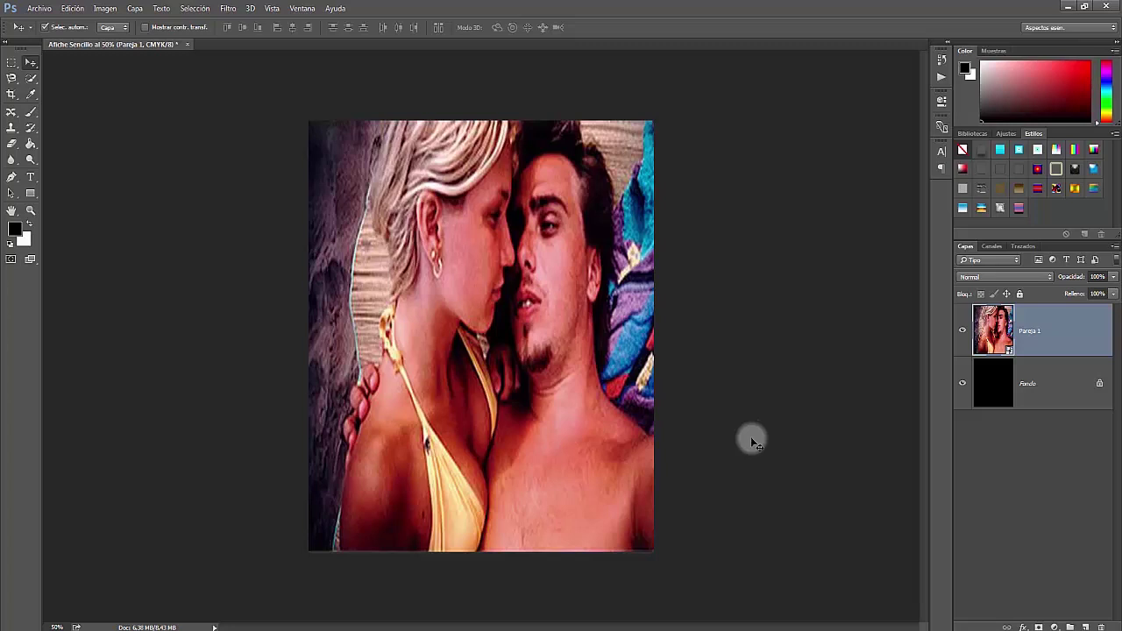
{"action": "left_click_drag", "start_coordinate": [285, 535], "coordinate": [256, 599]}
Place the Pareja 2 sunset silhouette photo into the poster.
{"action": "key", "text": "alt+Tab"}
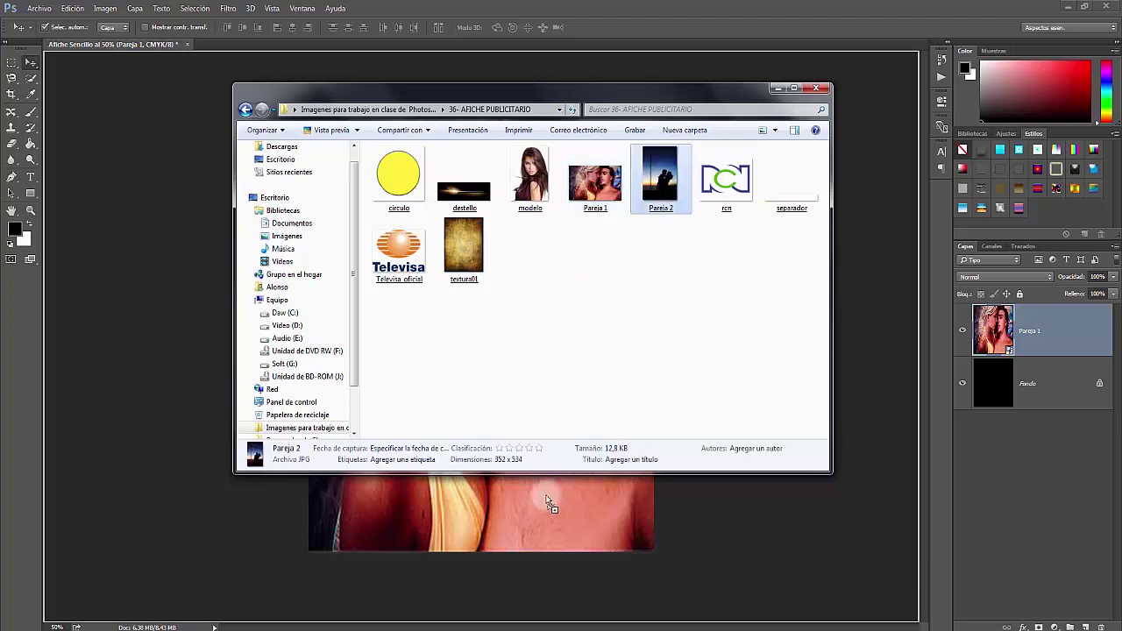
{"action": "left_click_drag", "start_coordinate": [666, 182], "coordinate": [532, 514]}
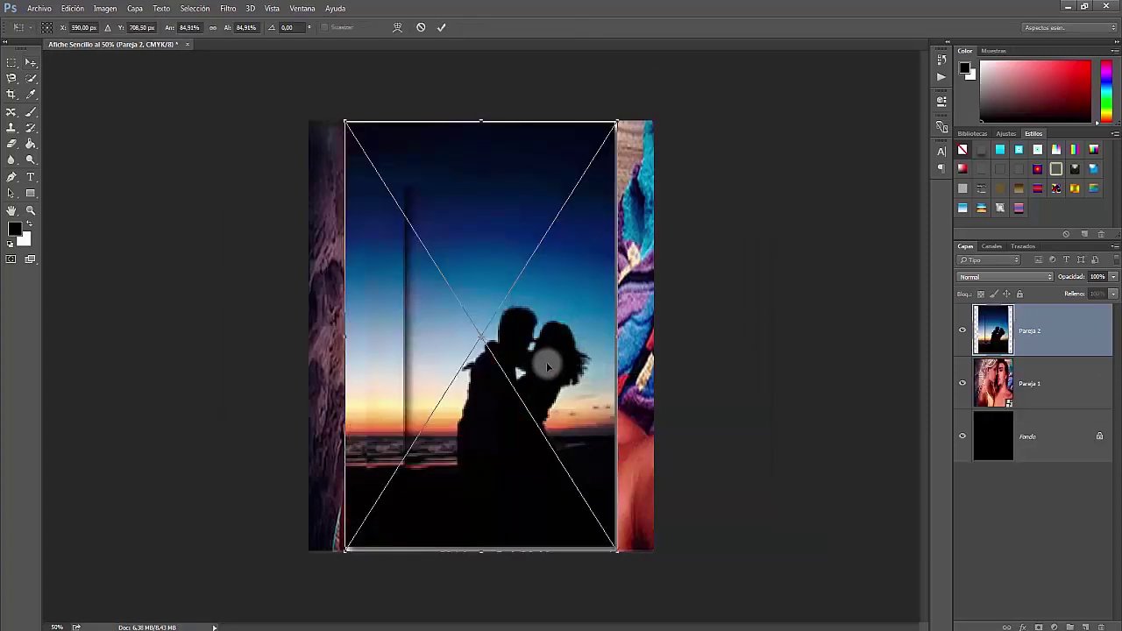
{"action": "key", "text": "Return"}
{"action": "mouse_move", "coordinate": [514, 371]}
{"action": "left_mouse_down"}
{"action": "mouse_move", "coordinate": [500, 334]}
{"action": "mouse_move", "coordinate": [468, 339]}
{"action": "mouse_move", "coordinate": [513, 349]}
{"action": "left_mouse_up"}
Scale and reposition Pareja 2 until it covers the whole canvas.
{"action": "key", "text": "ctrl+t"}
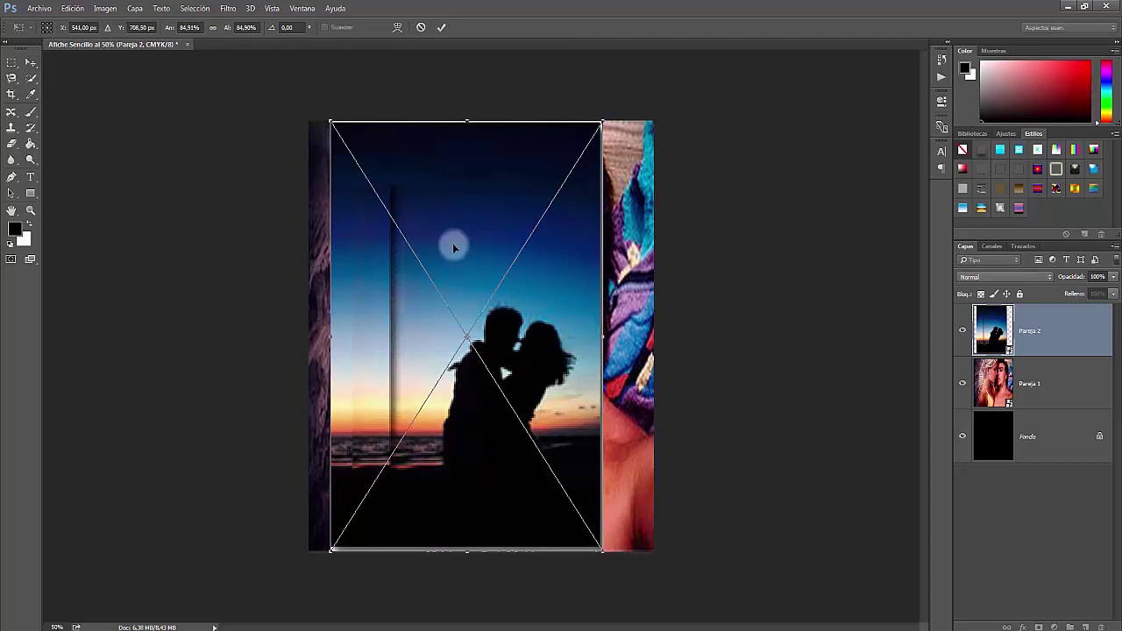
{"action": "left_click_drag", "start_coordinate": [601, 550], "coordinate": [678, 594]}
{"action": "left_click_drag", "start_coordinate": [571, 394], "coordinate": [564, 386]}
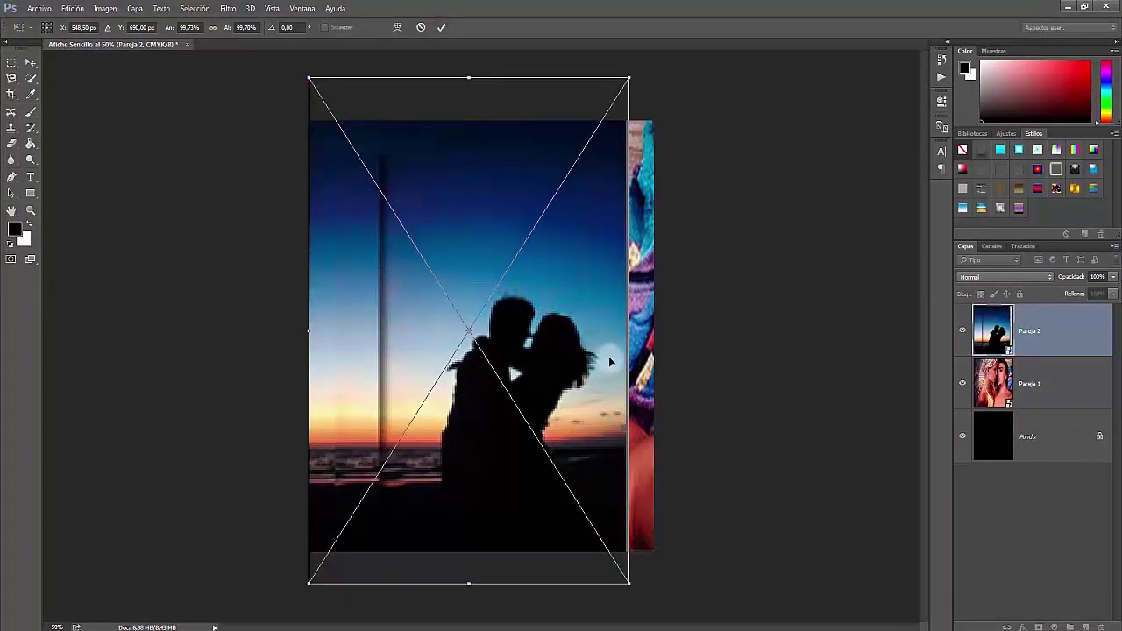
{"action": "left_click_drag", "start_coordinate": [627, 332], "coordinate": [669, 328]}
{"action": "left_click_drag", "start_coordinate": [602, 318], "coordinate": [593, 309]}
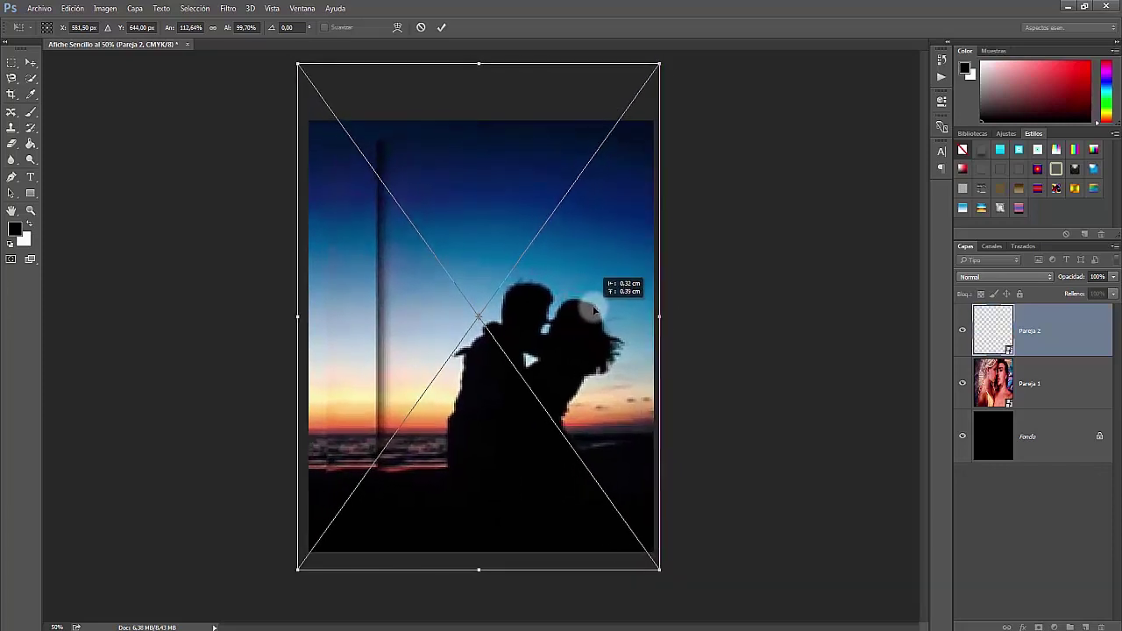
{"action": "key", "text": "Return"}
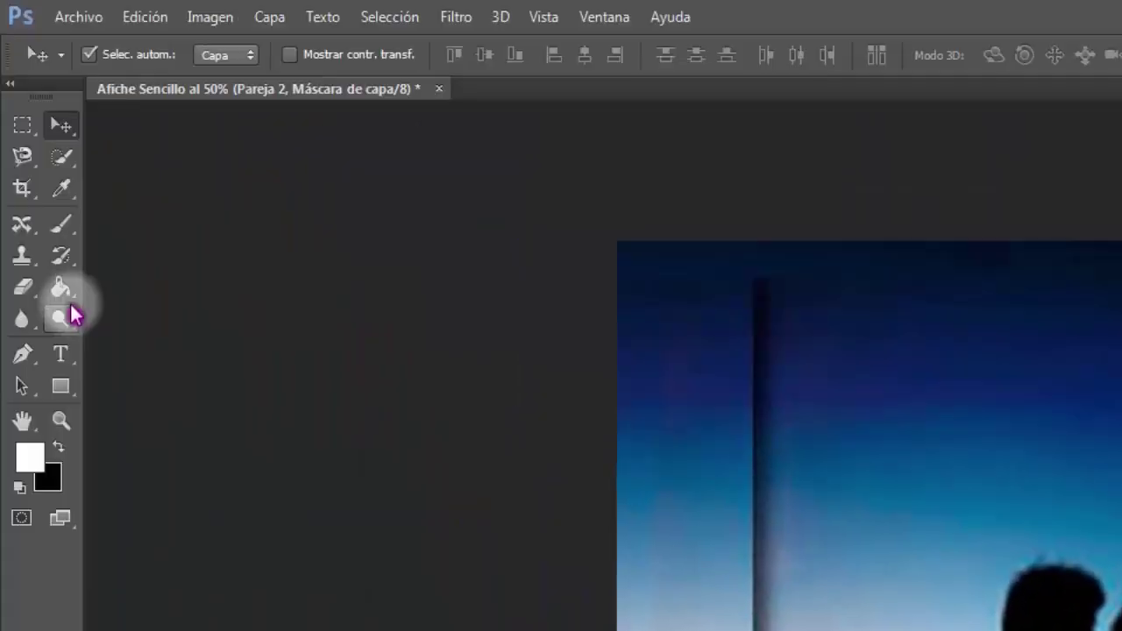
Reset the gradient presets to default and select the black-to-white gradient.
{"action": "left_click", "coordinate": [63, 291]}
{"action": "left_click", "coordinate": [233, 288]}
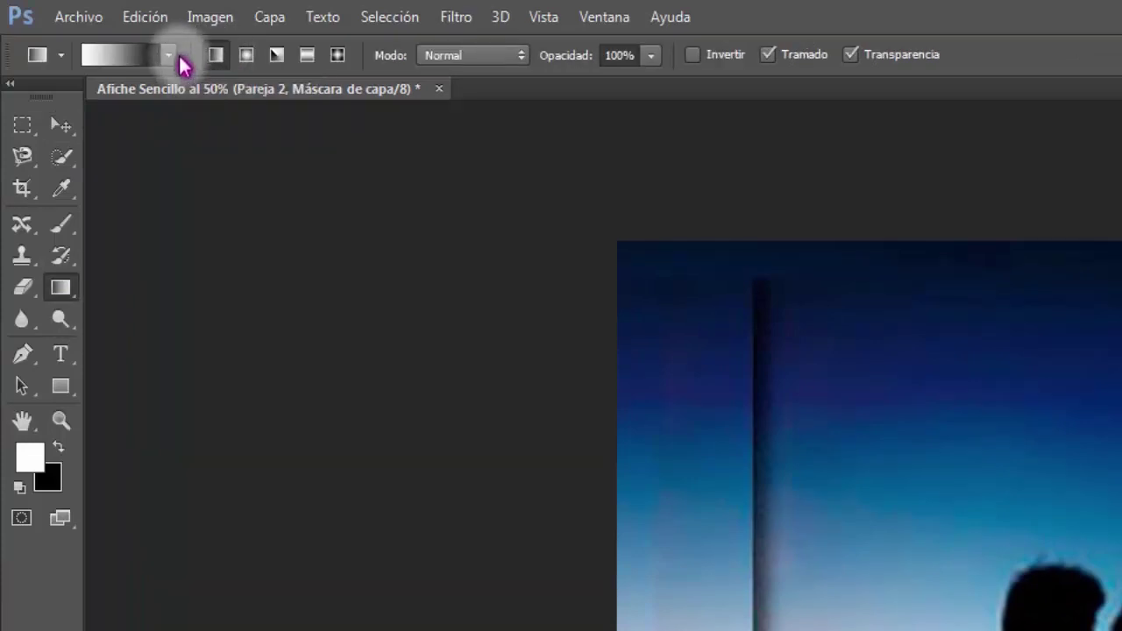
{"action": "left_click", "coordinate": [168, 55]}
{"action": "left_click", "coordinate": [131, 54]}
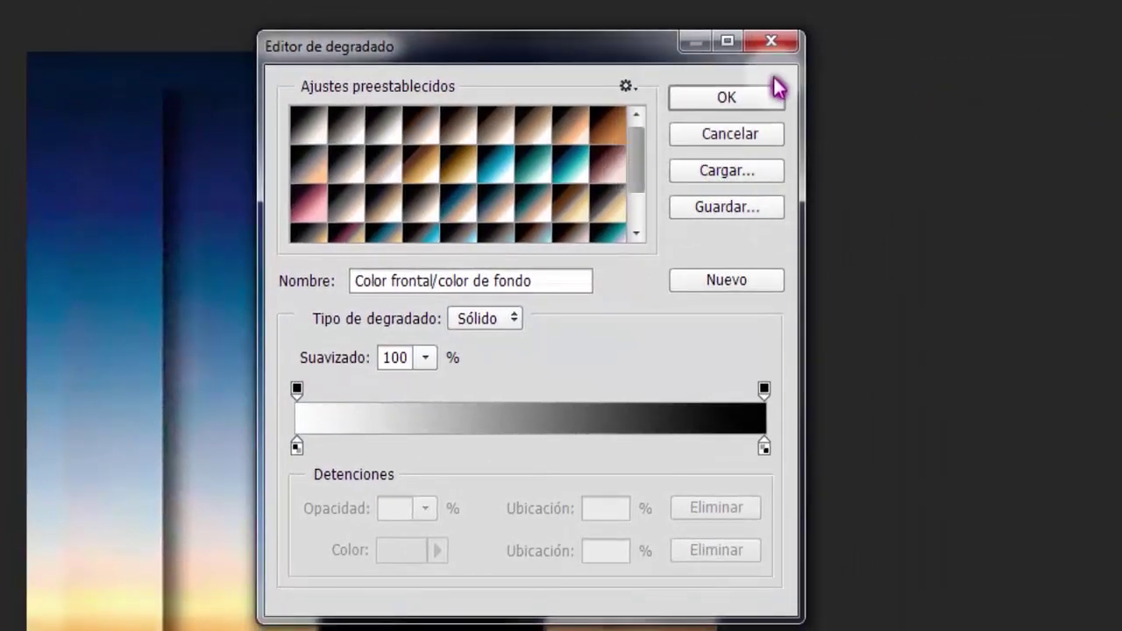
{"action": "left_click", "coordinate": [626, 87]}
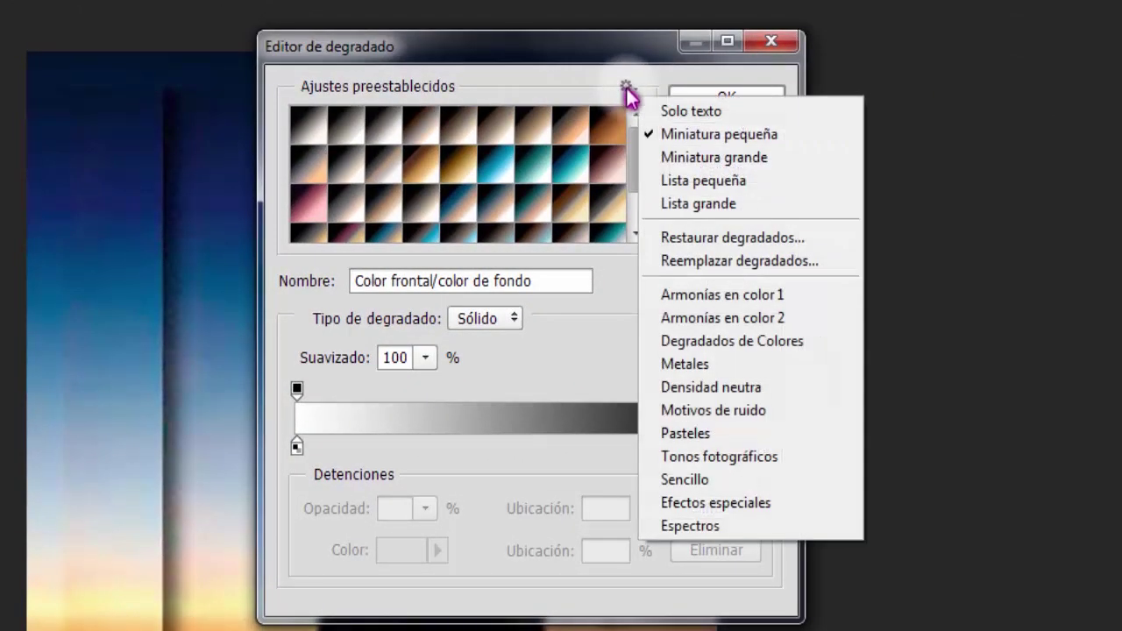
{"action": "left_click", "coordinate": [735, 244]}
{"action": "left_click", "coordinate": [421, 304]}
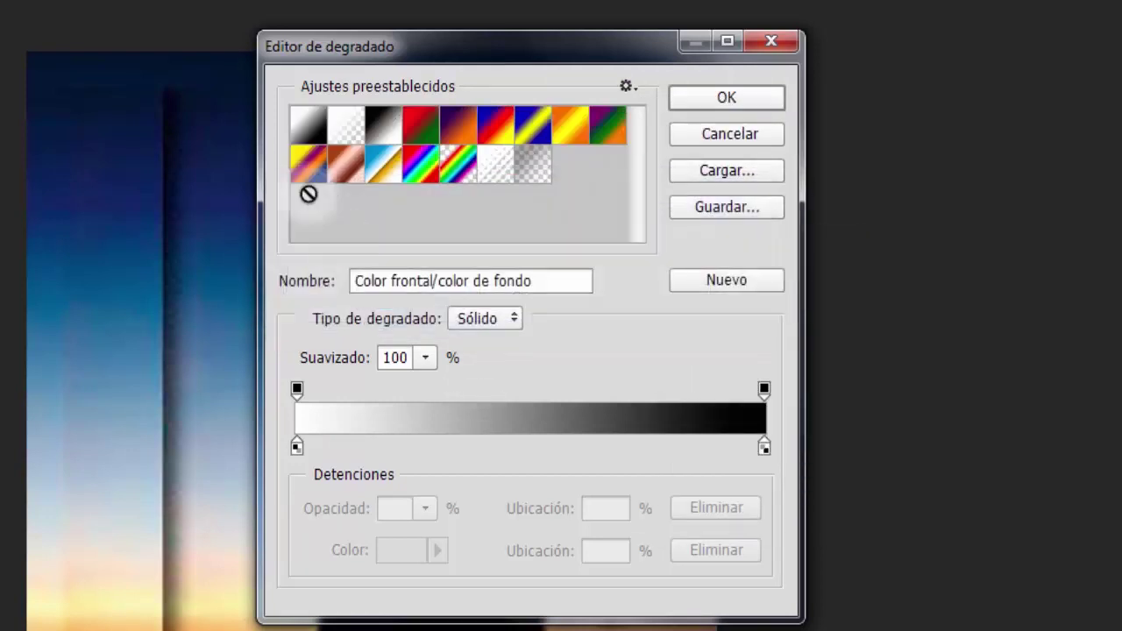
{"action": "left_click", "coordinate": [383, 133]}
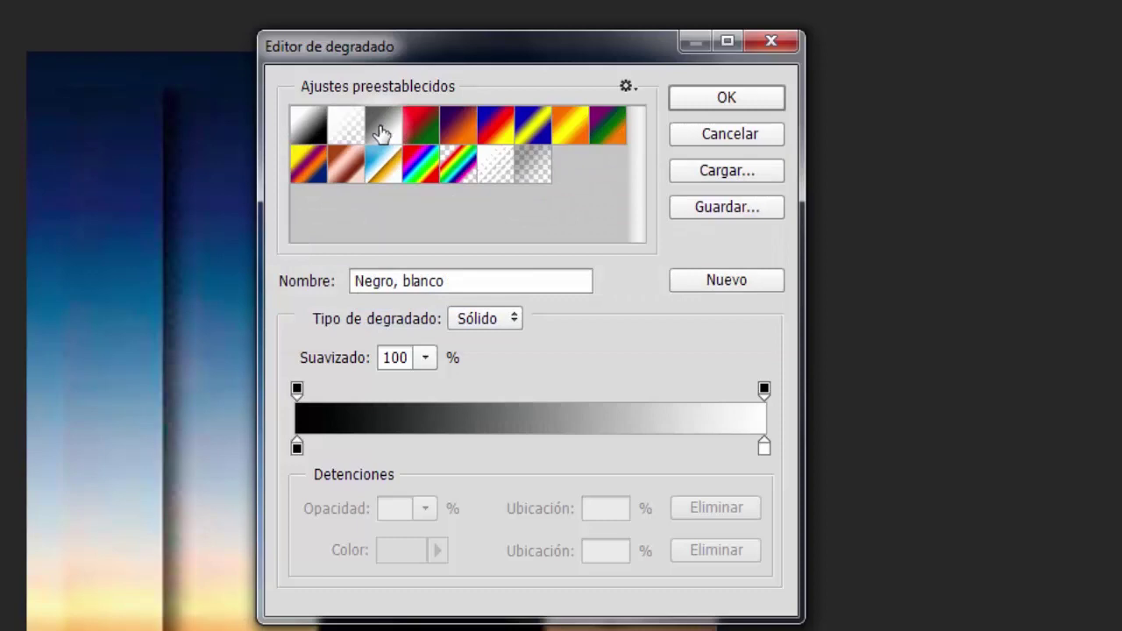
{"action": "left_click", "coordinate": [725, 101]}
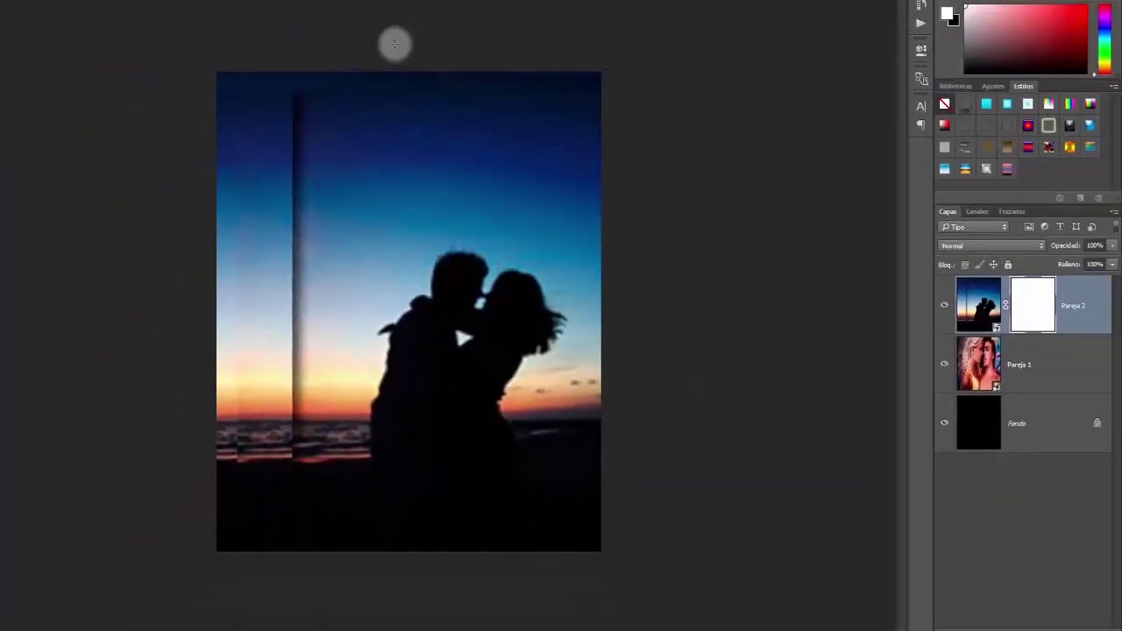
Draw the mask gradient top to bottom and set Pareja 2's opacity to 76%.
{"action": "left_click_drag", "start_coordinate": [399, 59], "coordinate": [397, 582]}
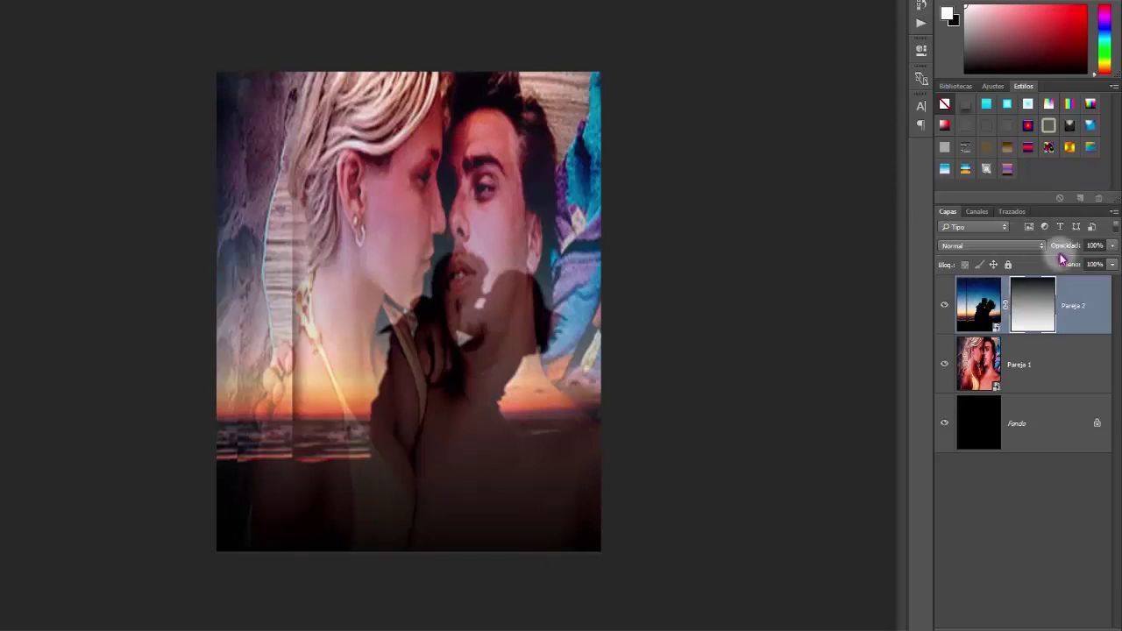
{"action": "left_click_drag", "start_coordinate": [1076, 250], "coordinate": [1063, 250]}
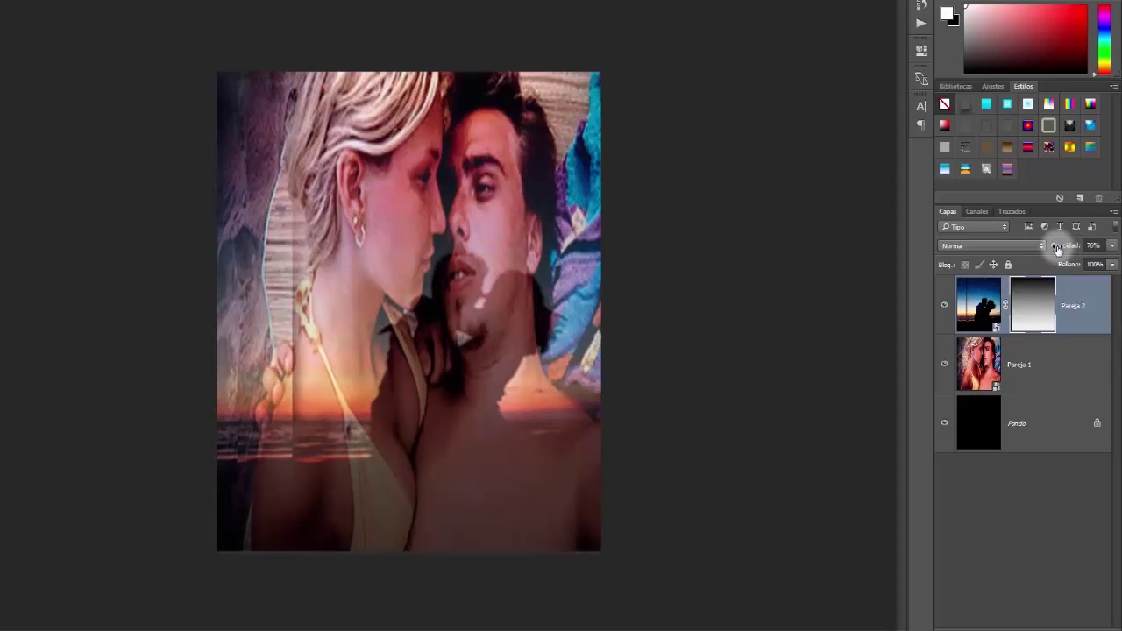
{"action": "key", "text": "ctrl+2"}
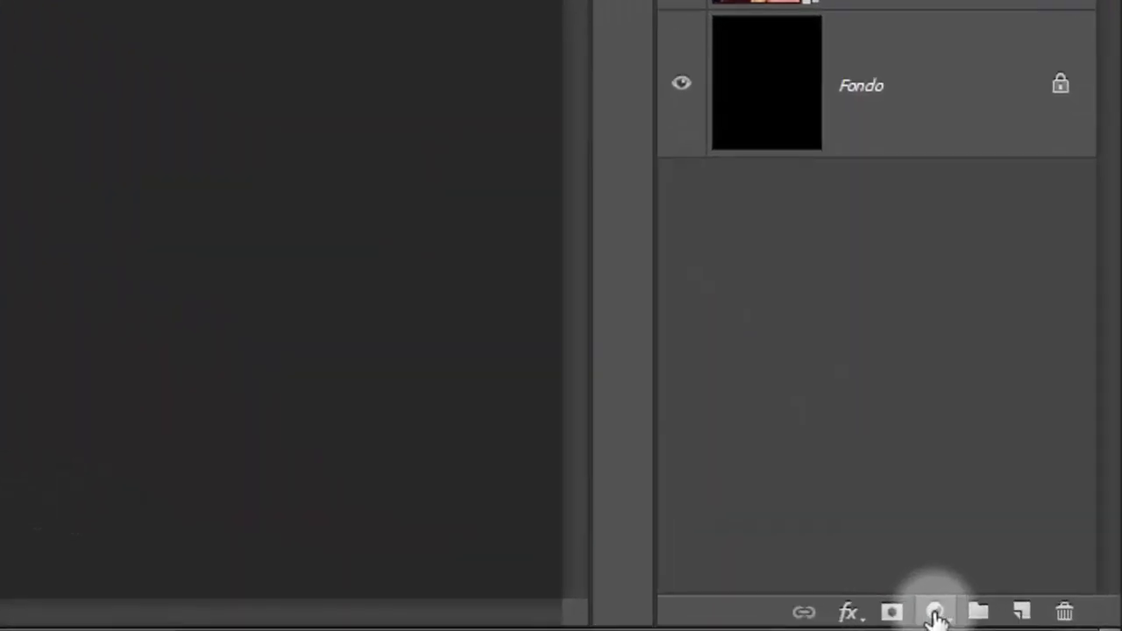
Add a Hue/Saturation layer colorized to hue 202, saturation 35, and set it to 70% opacity.
{"action": "left_click", "coordinate": [1046, 626]}
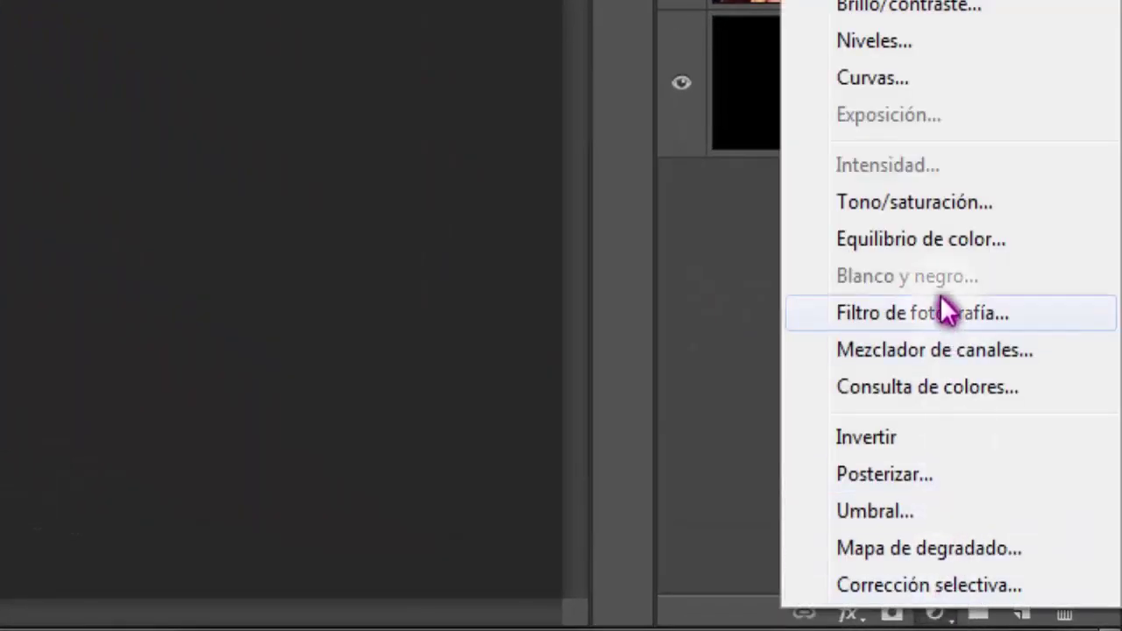
{"action": "left_click", "coordinate": [921, 206]}
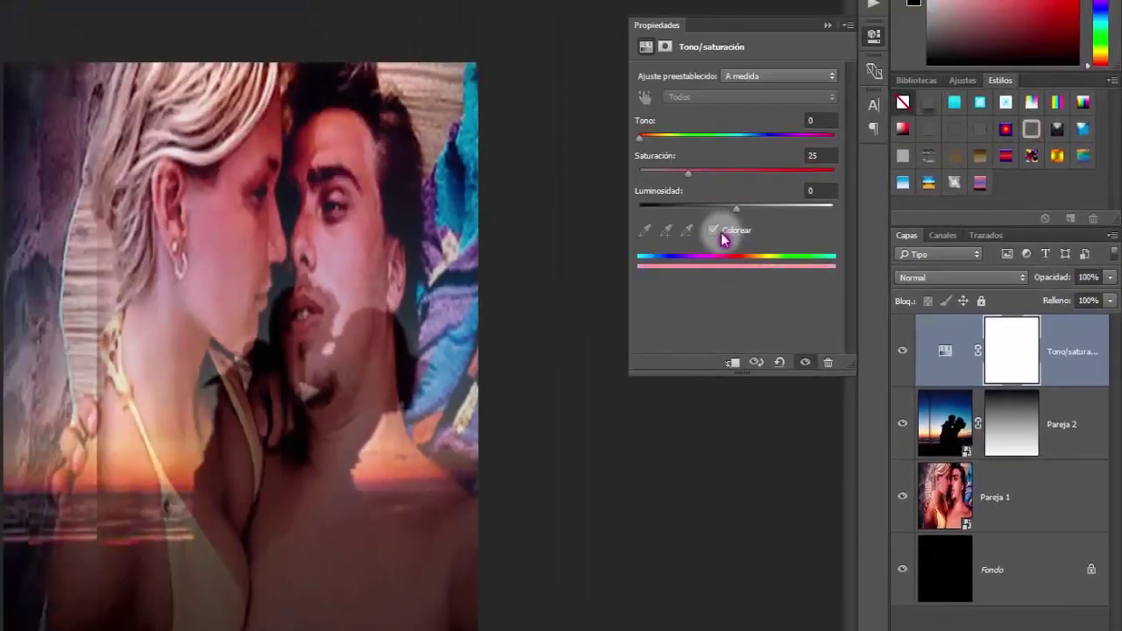
{"action": "left_click", "coordinate": [714, 230]}
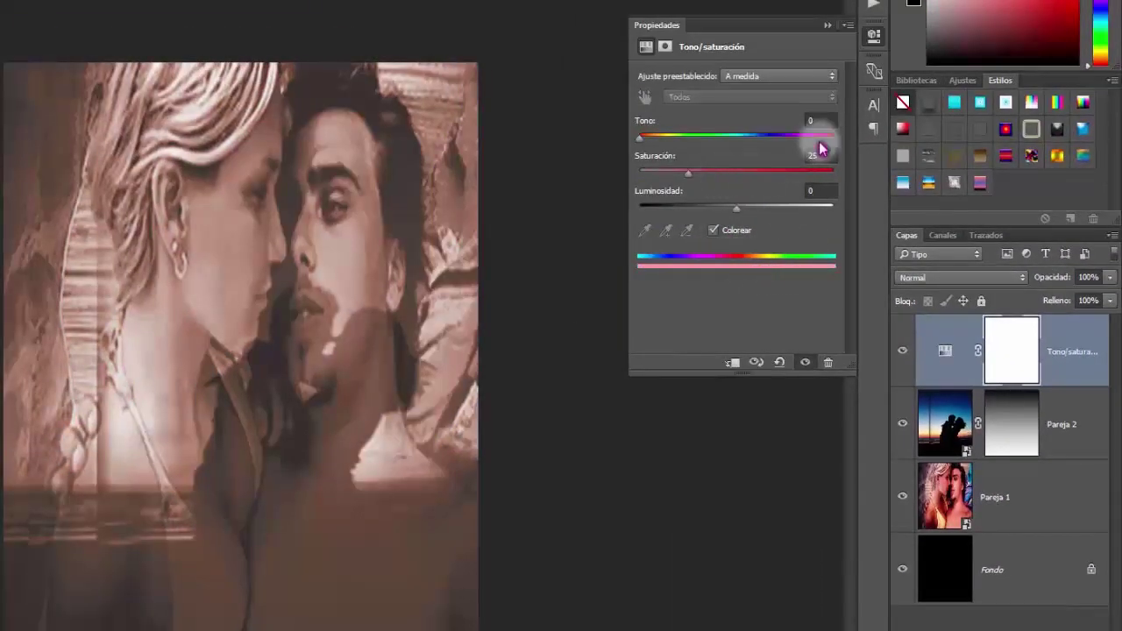
{"action": "left_click", "coordinate": [817, 120]}
{"action": "type", "text": "202"}
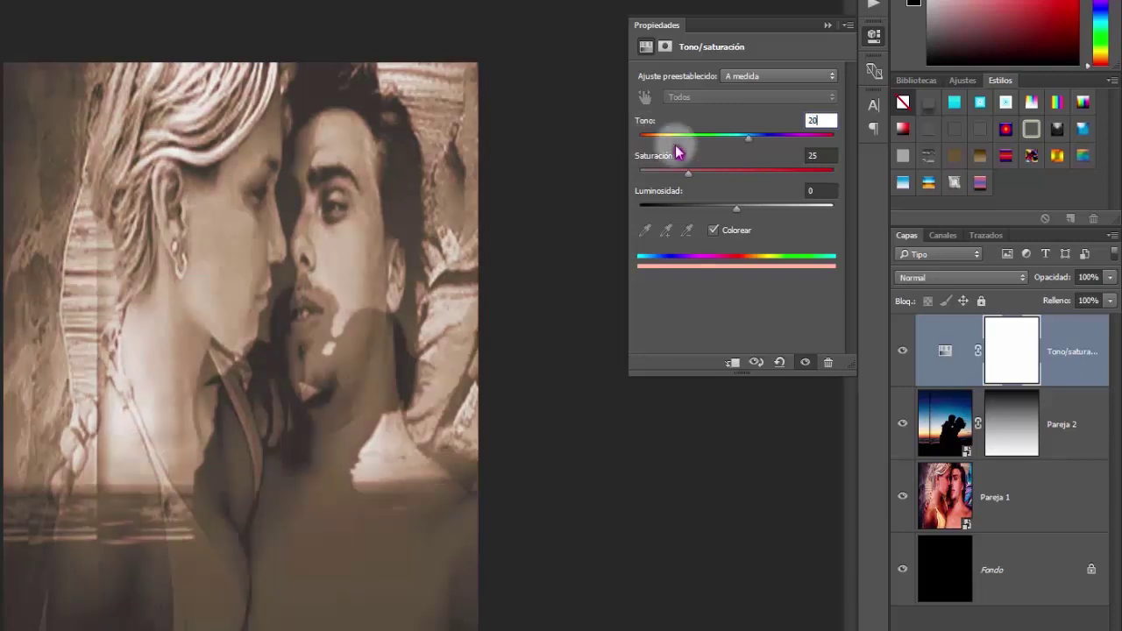
{"action": "left_click", "coordinate": [822, 156]}
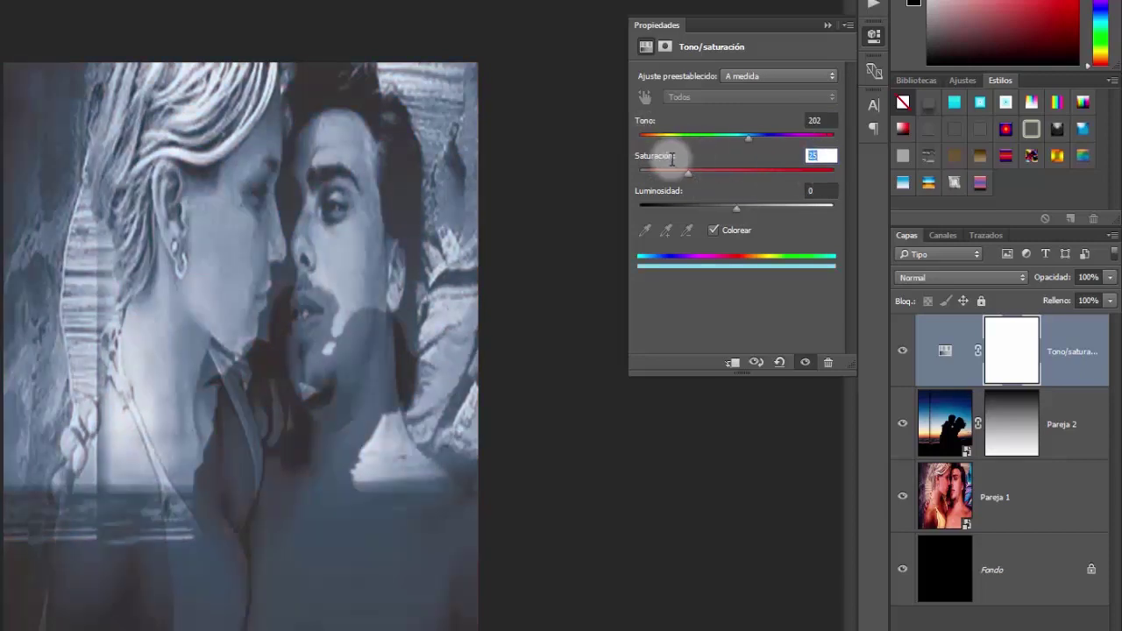
{"action": "type", "text": "38"}
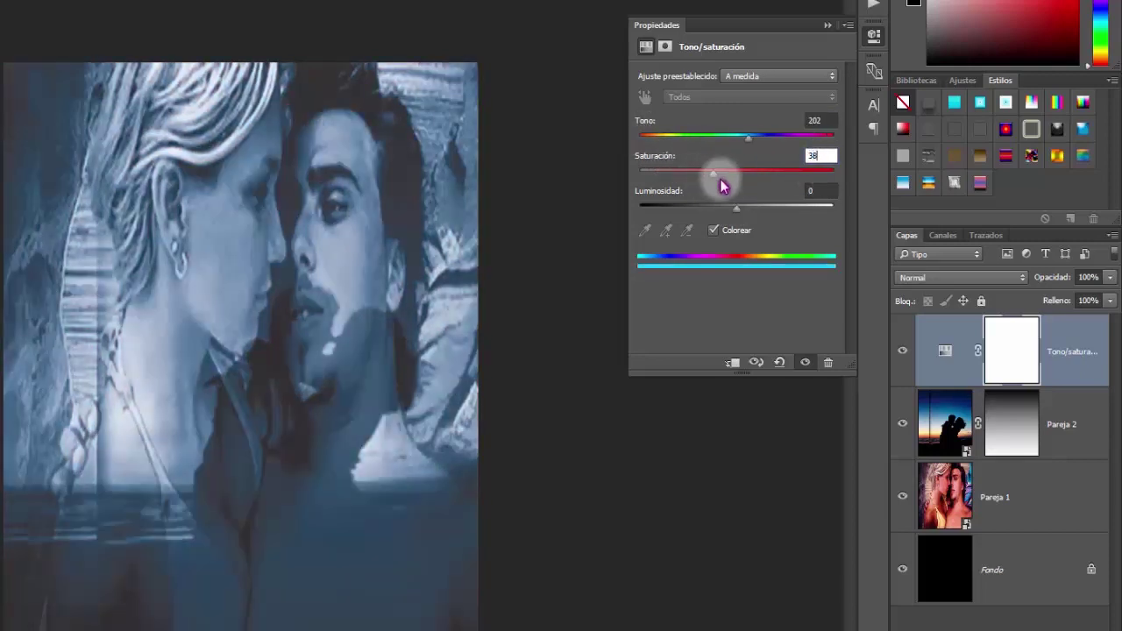
{"action": "key", "text": "BackSpace"}
{"action": "key", "text": "BackSpace"}
{"action": "type", "text": "35"}
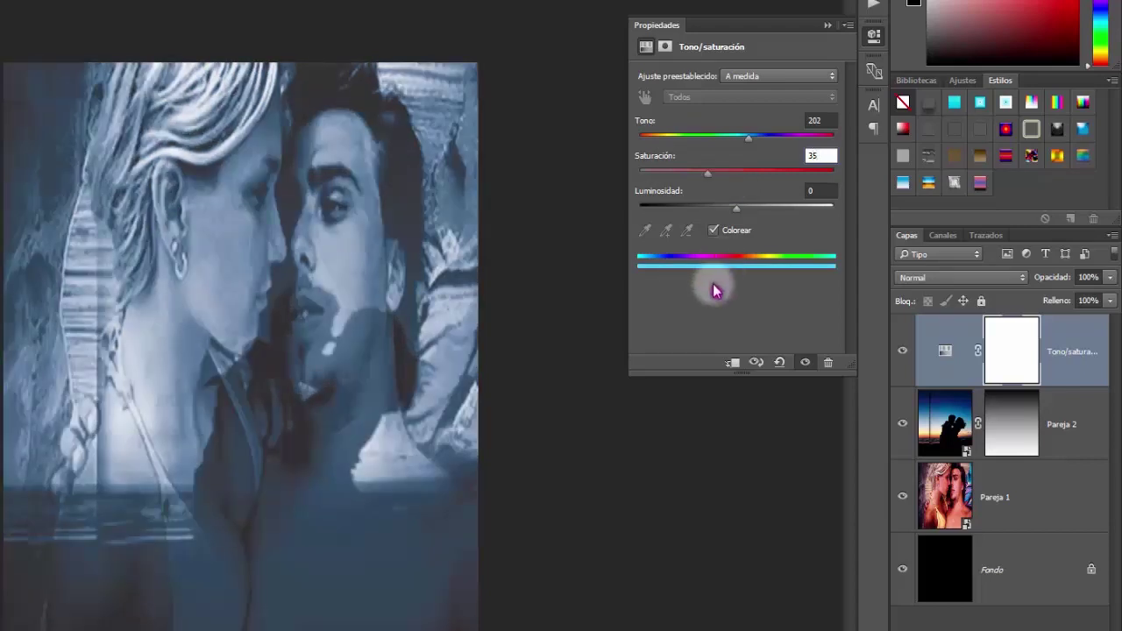
{"action": "left_click", "coordinate": [874, 35]}
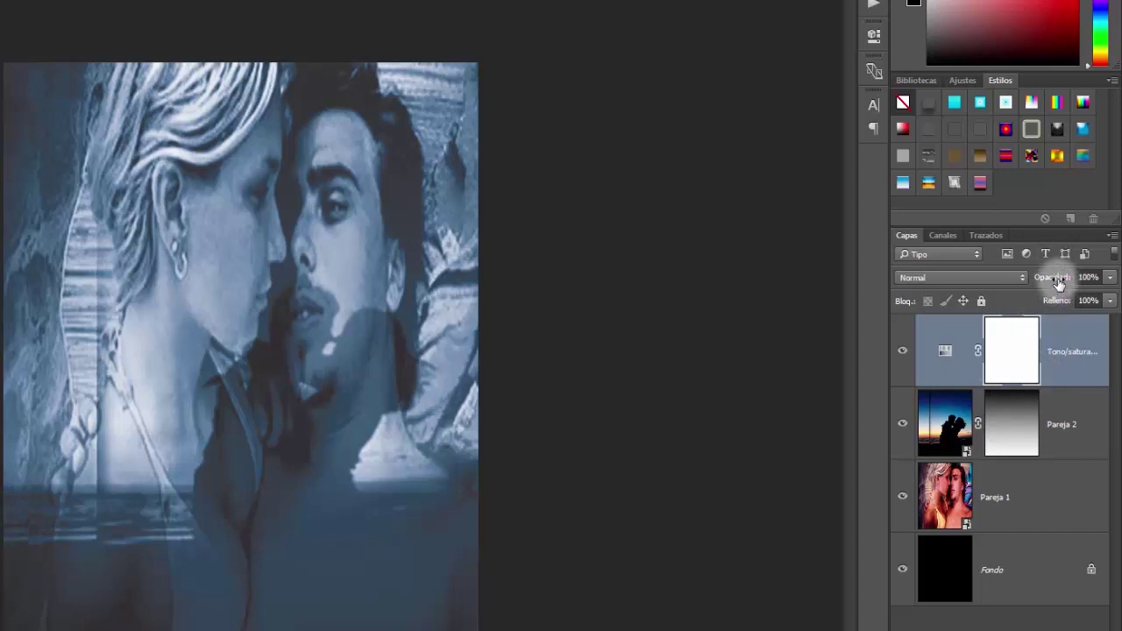
{"action": "left_click_drag", "start_coordinate": [1059, 280], "coordinate": [1035, 280]}
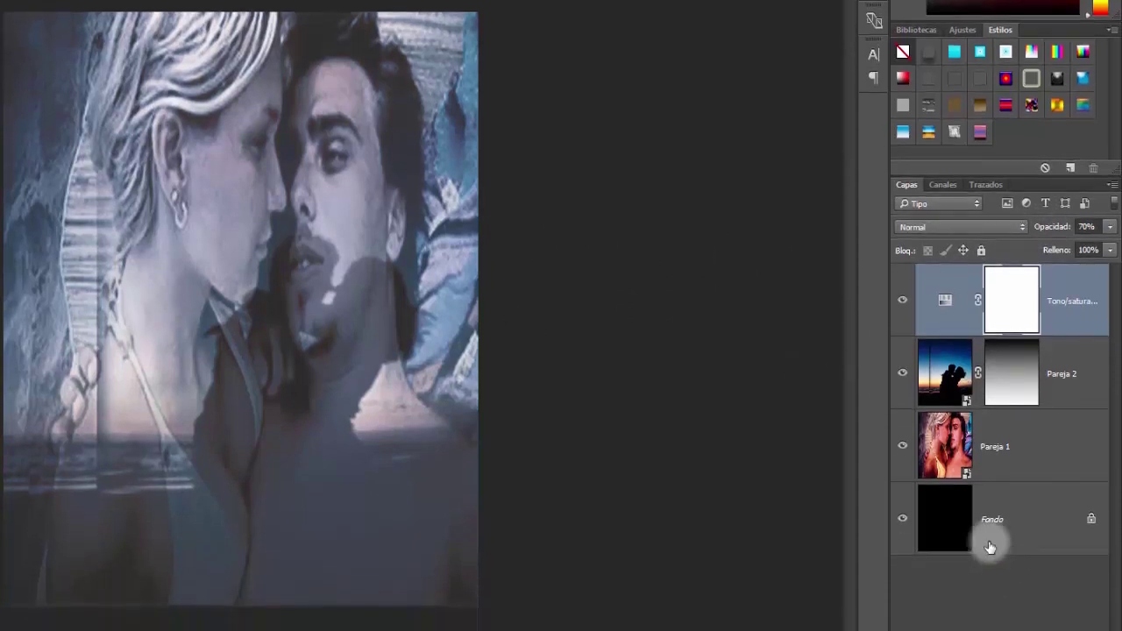
Add a Levels adjustment with black input 43 and white input 246.
{"action": "left_click", "coordinate": [1029, 622]}
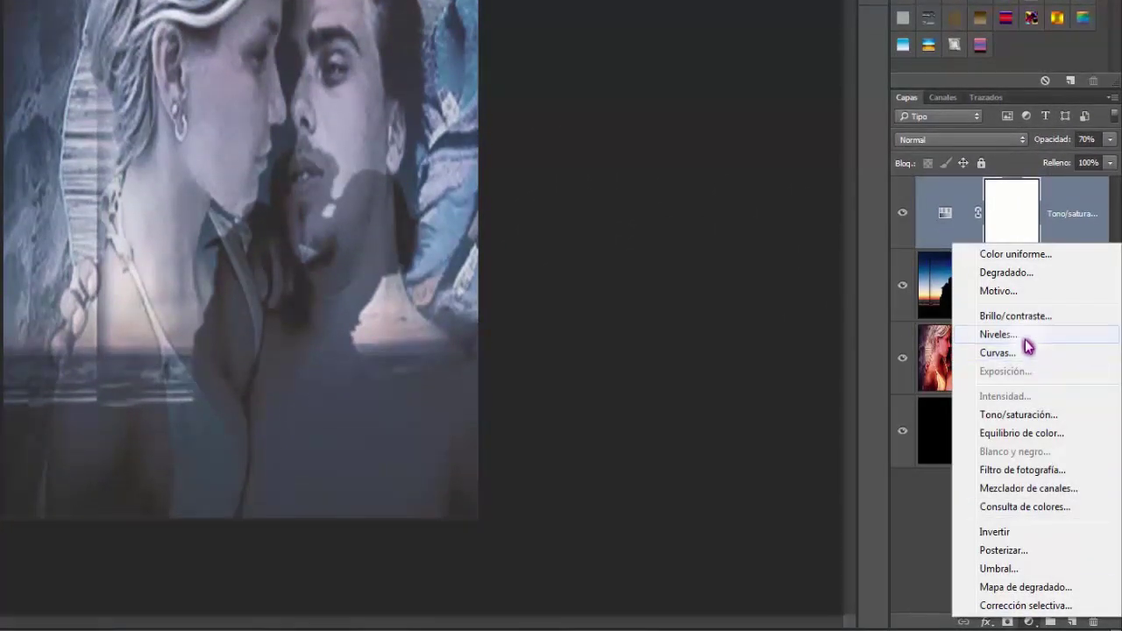
{"action": "left_click", "coordinate": [1025, 337]}
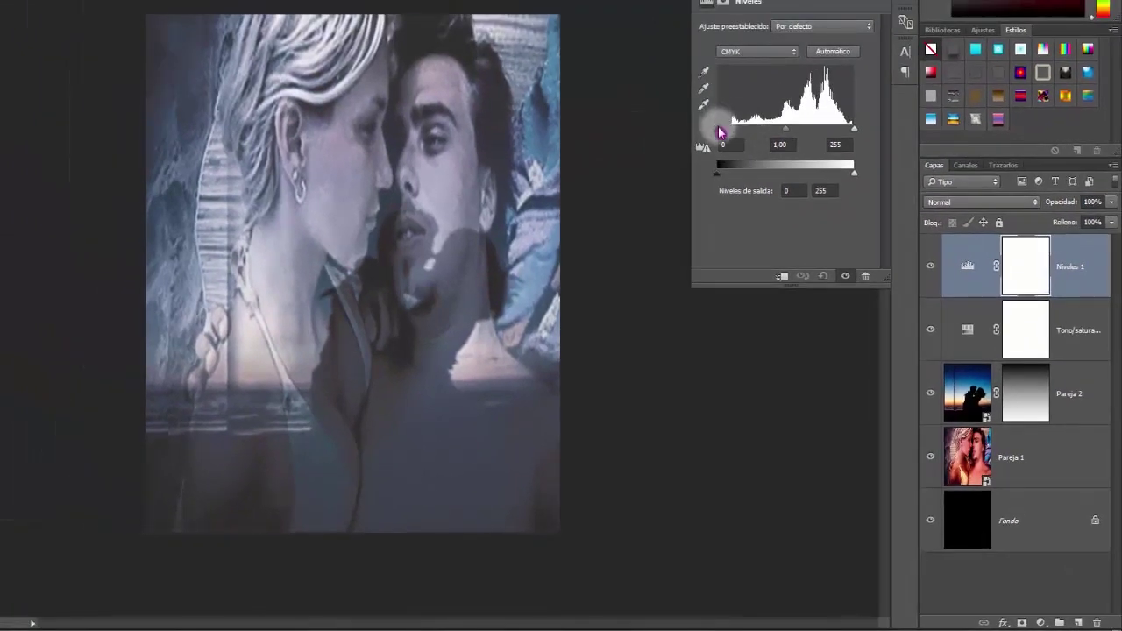
{"action": "left_click_drag", "start_coordinate": [719, 132], "coordinate": [741, 134]}
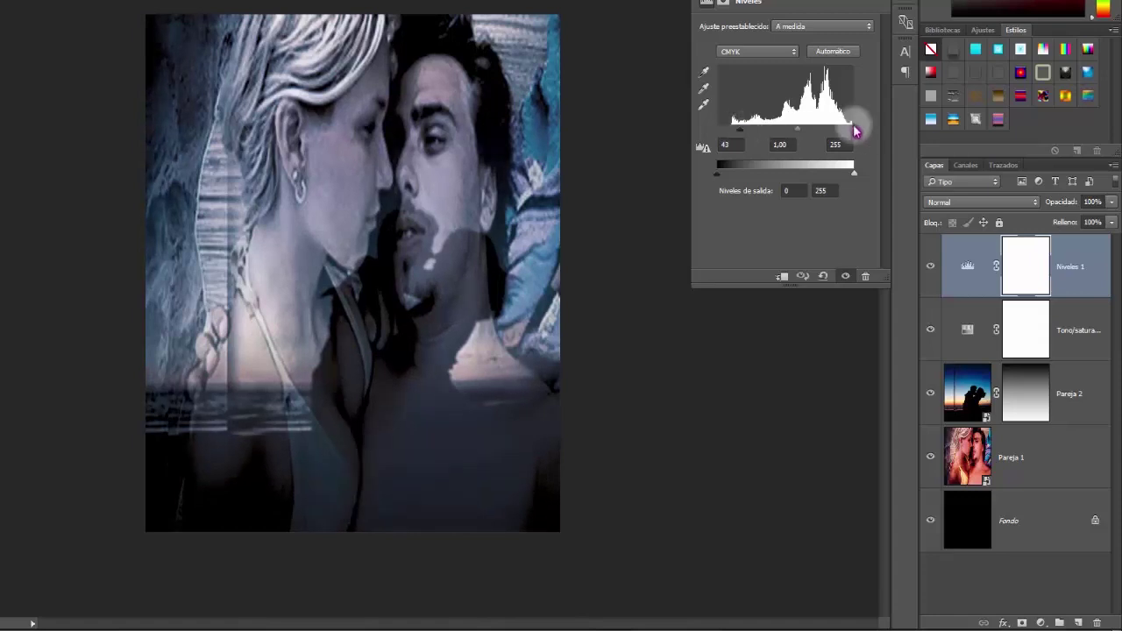
{"action": "left_click_drag", "start_coordinate": [853, 130], "coordinate": [850, 132]}
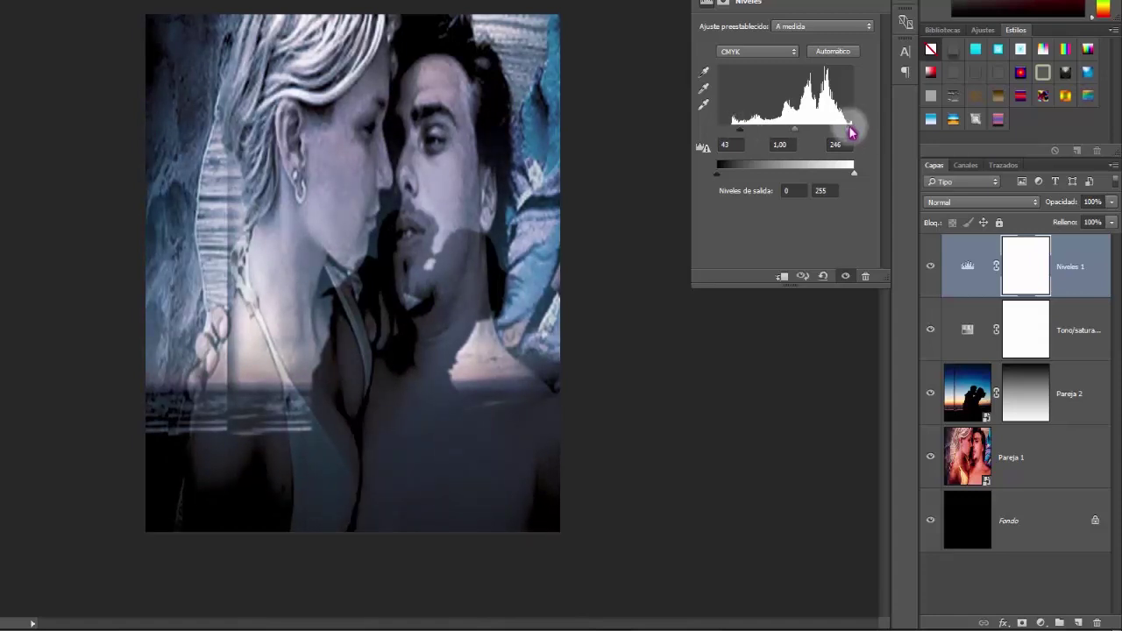
{"action": "left_click", "coordinate": [903, 4]}
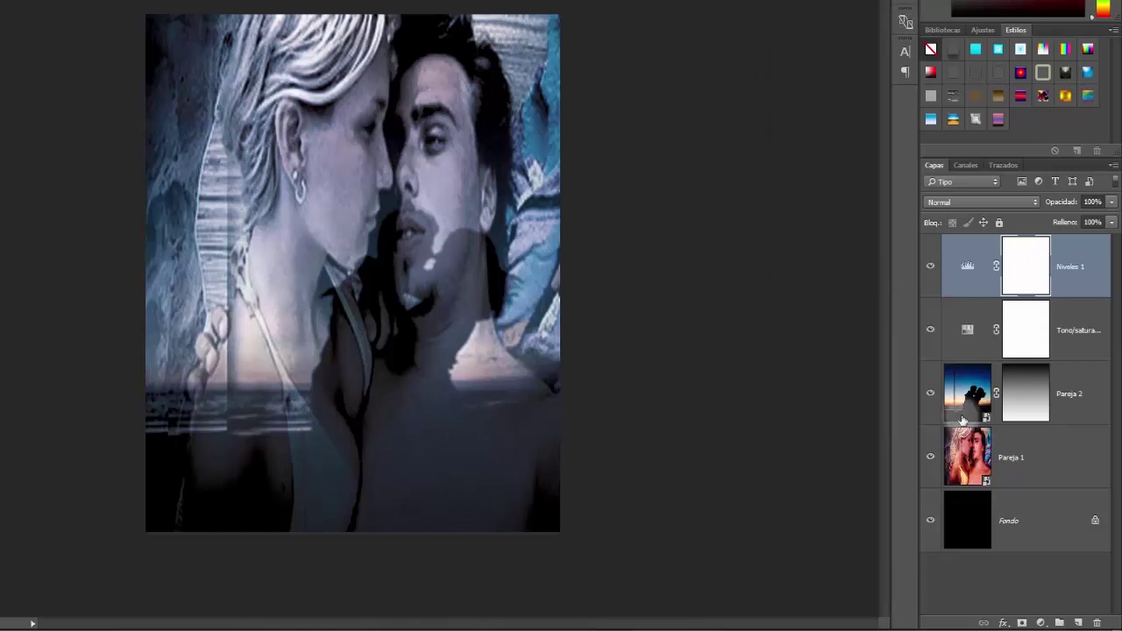
Set the Pareja 2 layer's opacity to 92%.
{"action": "left_click", "coordinate": [969, 393]}
{"action": "mouse_move", "coordinate": [1065, 202]}
{"action": "left_mouse_down"}
{"action": "mouse_move", "coordinate": [1058, 210]}
{"action": "mouse_move", "coordinate": [1080, 207]}
{"action": "left_mouse_up"}
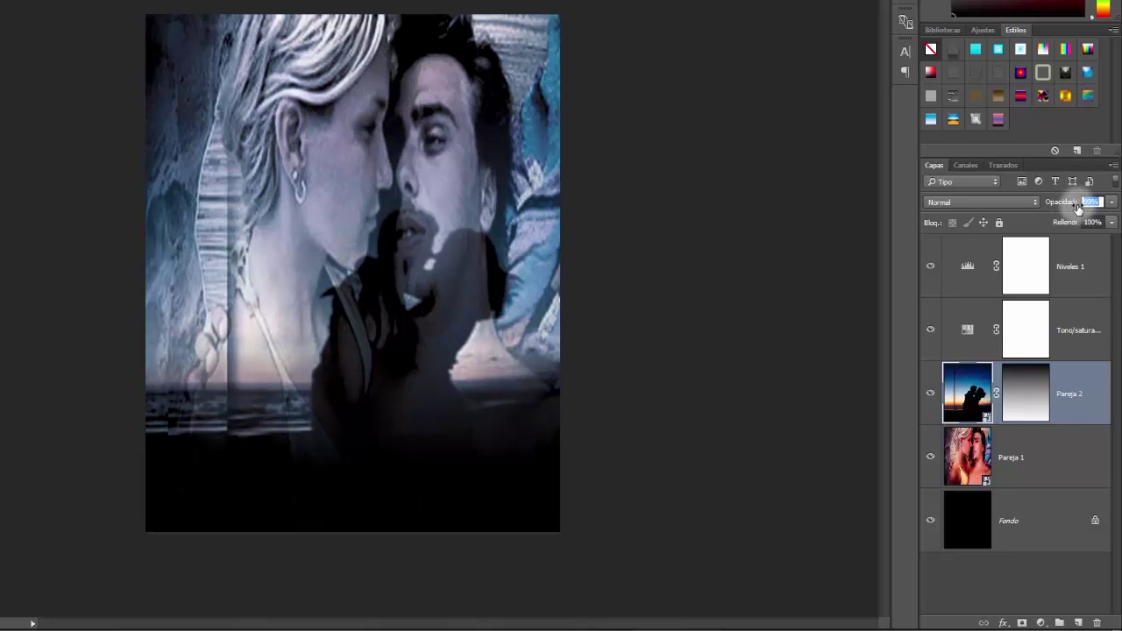
{"action": "left_click_drag", "start_coordinate": [1074, 206], "coordinate": [1081, 205]}
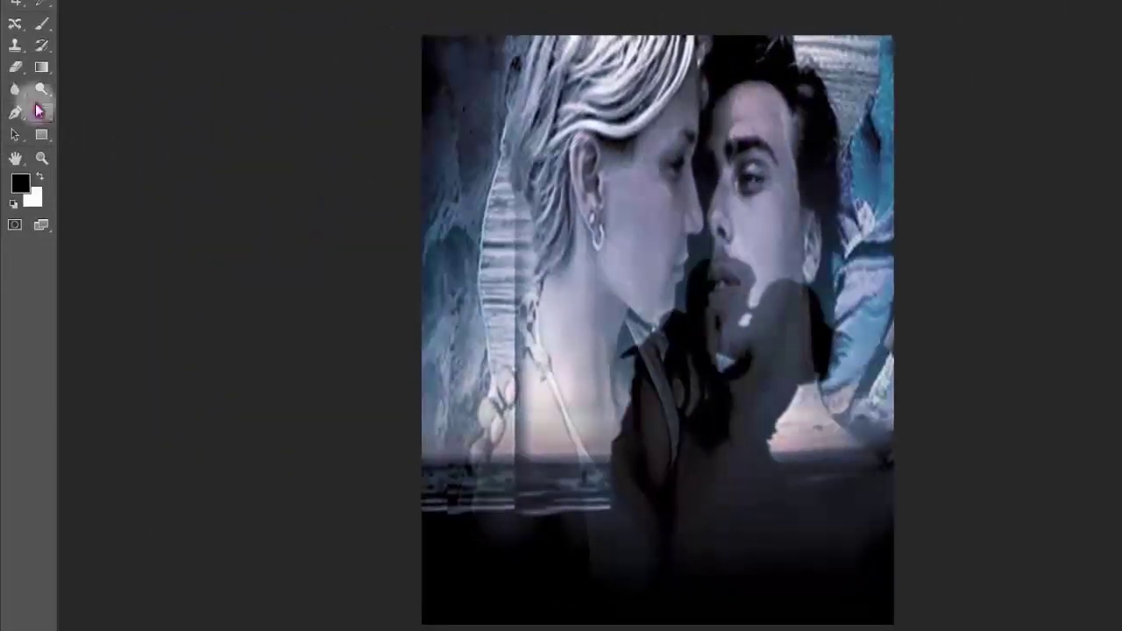
Type the AMOR DE DOS title near the bottom of the poster.
{"action": "left_click", "coordinate": [44, 114]}
{"action": "left_click", "coordinate": [535, 522]}
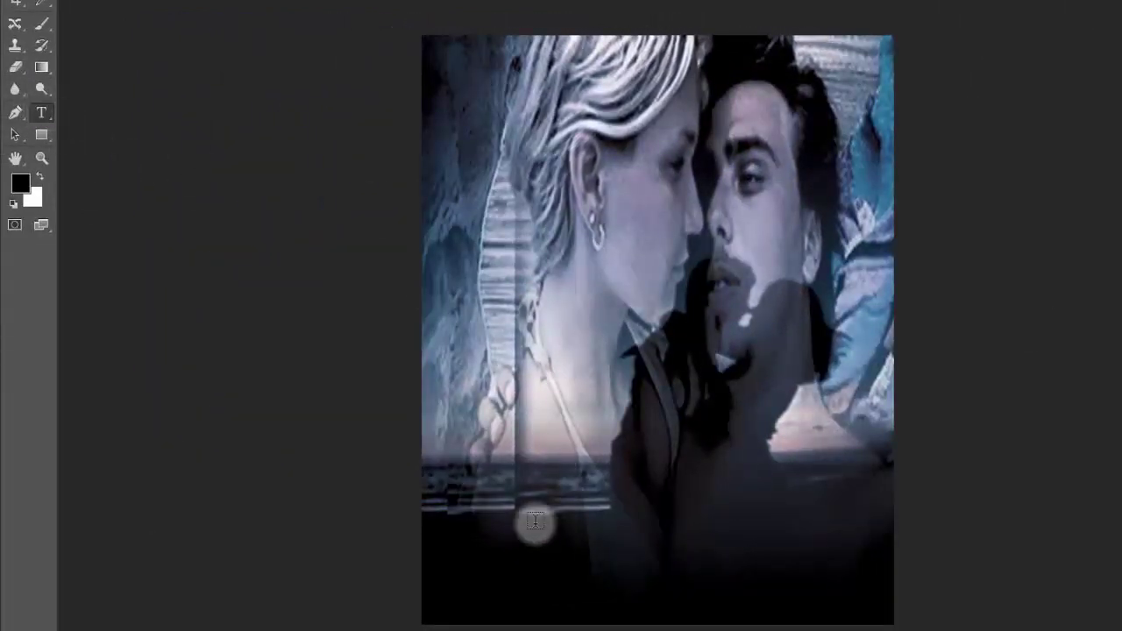
{"action": "type", "text": "AMOR E DOR"}
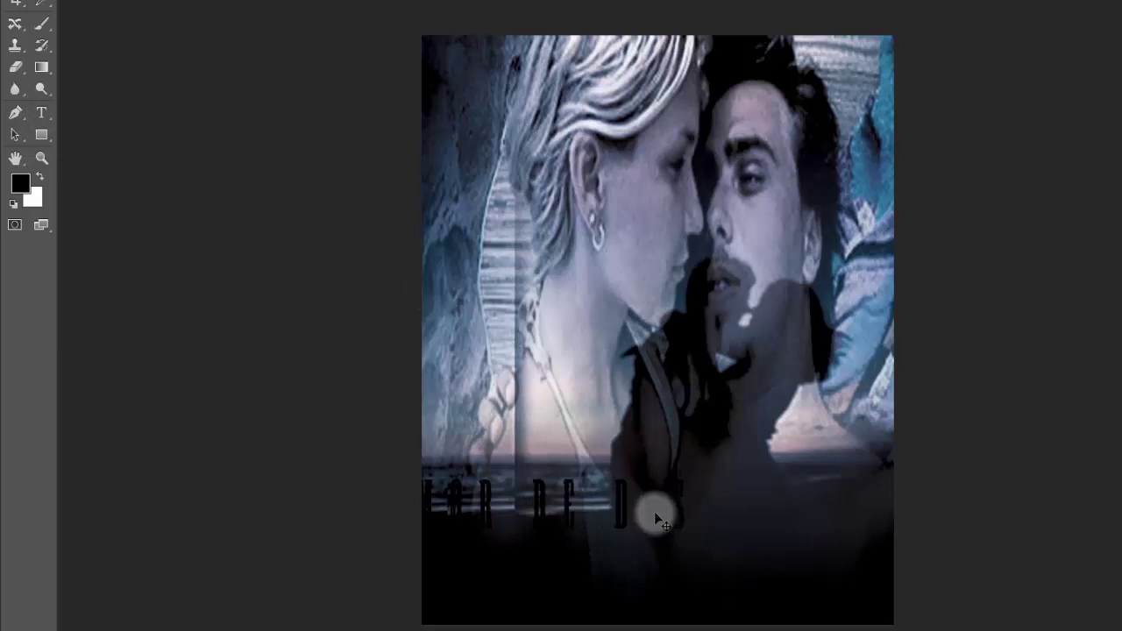
{"action": "left_click_drag", "start_coordinate": [656, 513], "coordinate": [777, 539]}
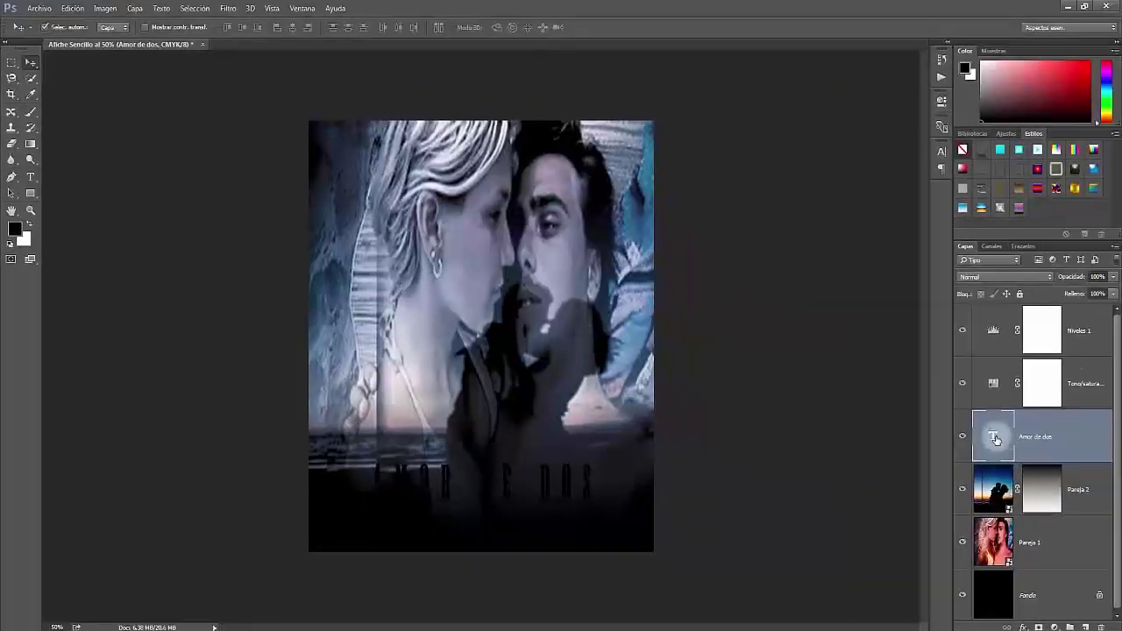
Make the title text white and nudge it slightly higher.
{"action": "double_click", "coordinate": [994, 436]}
{"action": "left_click", "coordinate": [416, 28]}
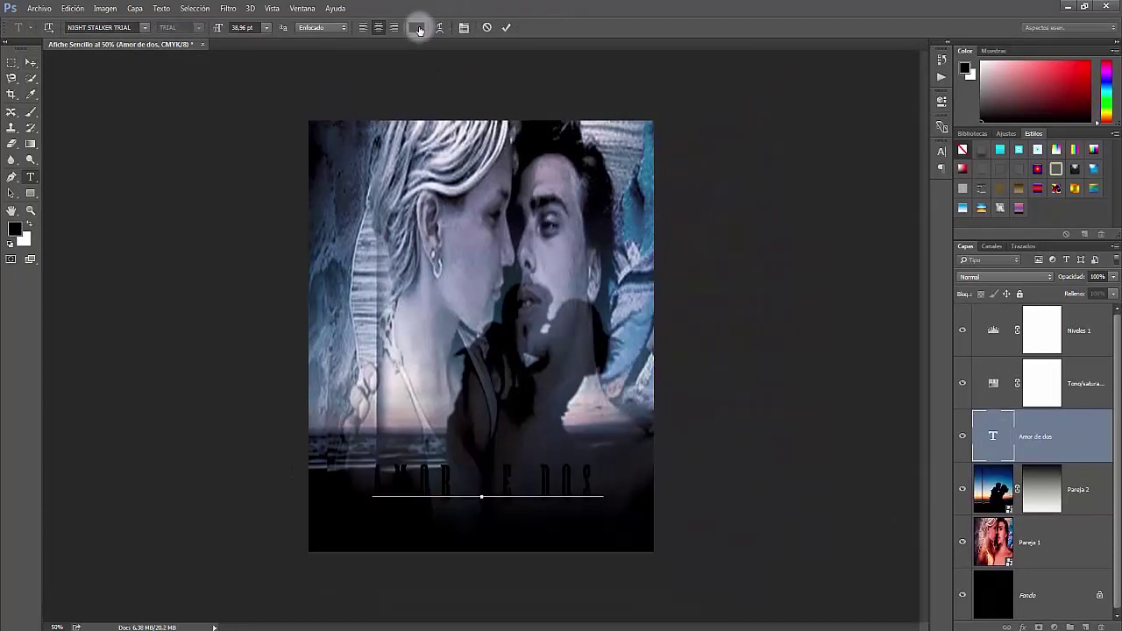
{"action": "left_click", "coordinate": [793, 279]}
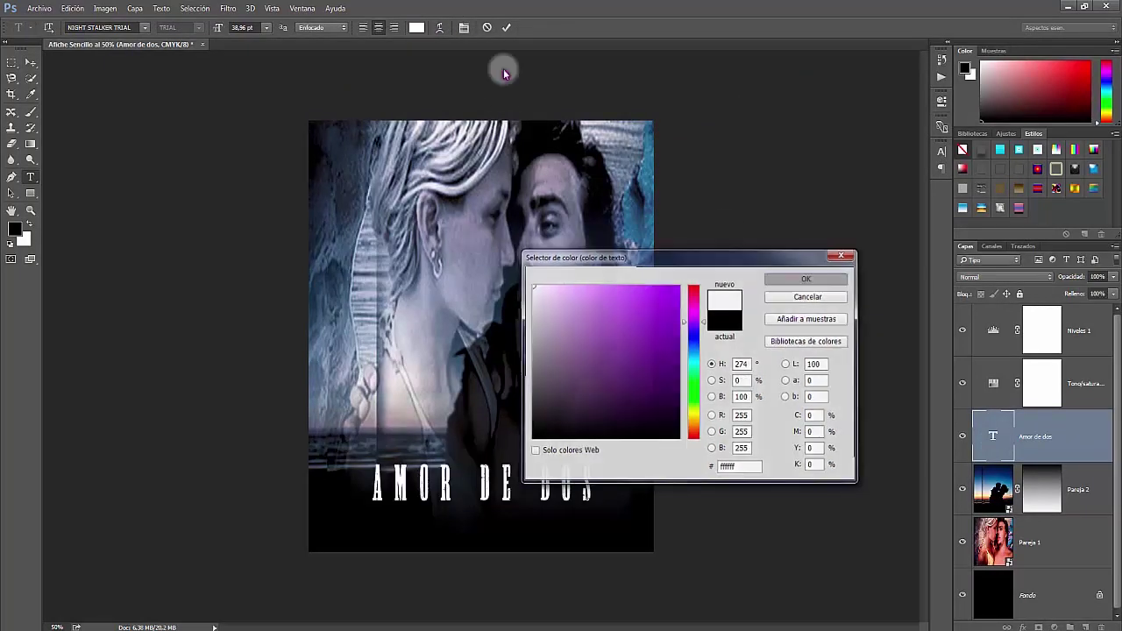
{"action": "left_click", "coordinate": [505, 33]}
{"action": "key", "text": "v"}
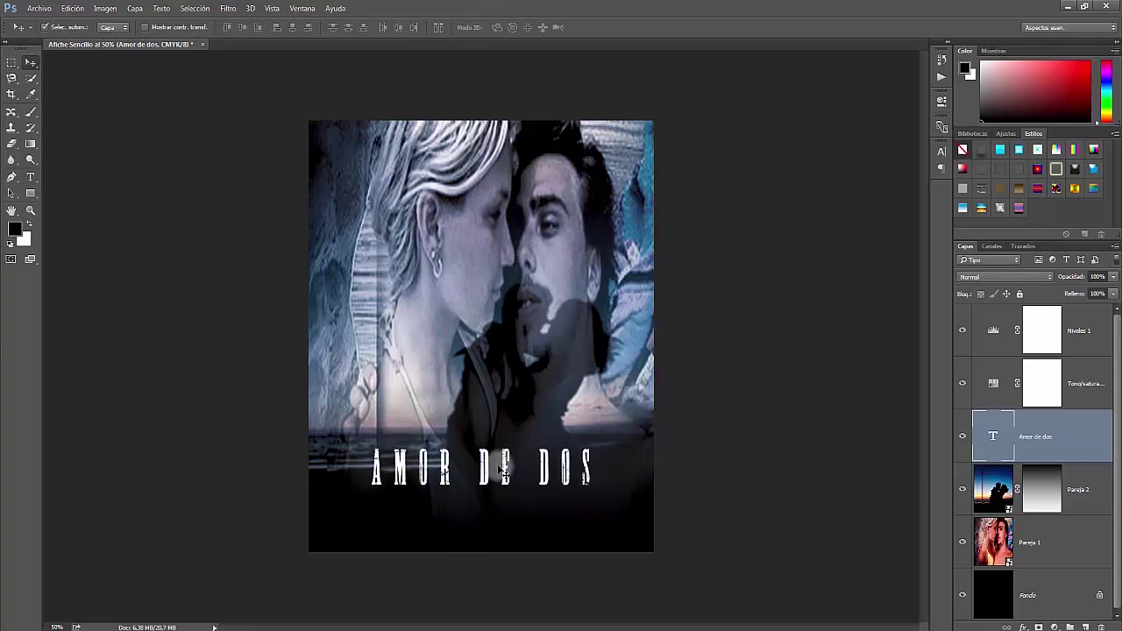
{"action": "left_click_drag", "start_coordinate": [504, 471], "coordinate": [504, 454]}
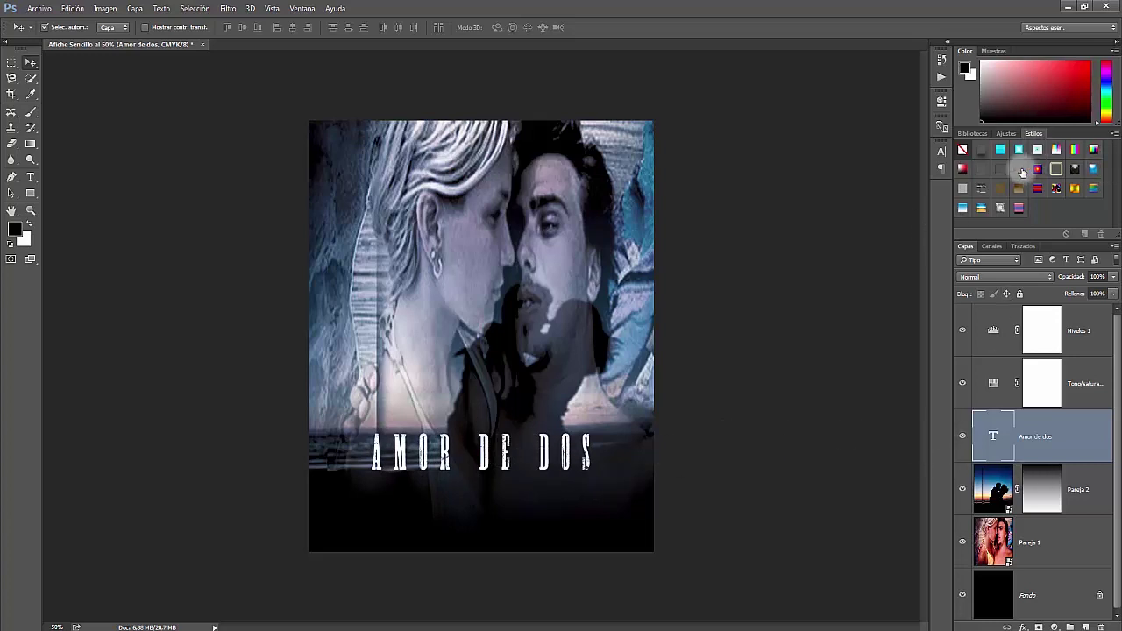
Apply a metallic bevel preset style to the AMOR DE DOS title.
{"action": "left_click", "coordinate": [1001, 151]}
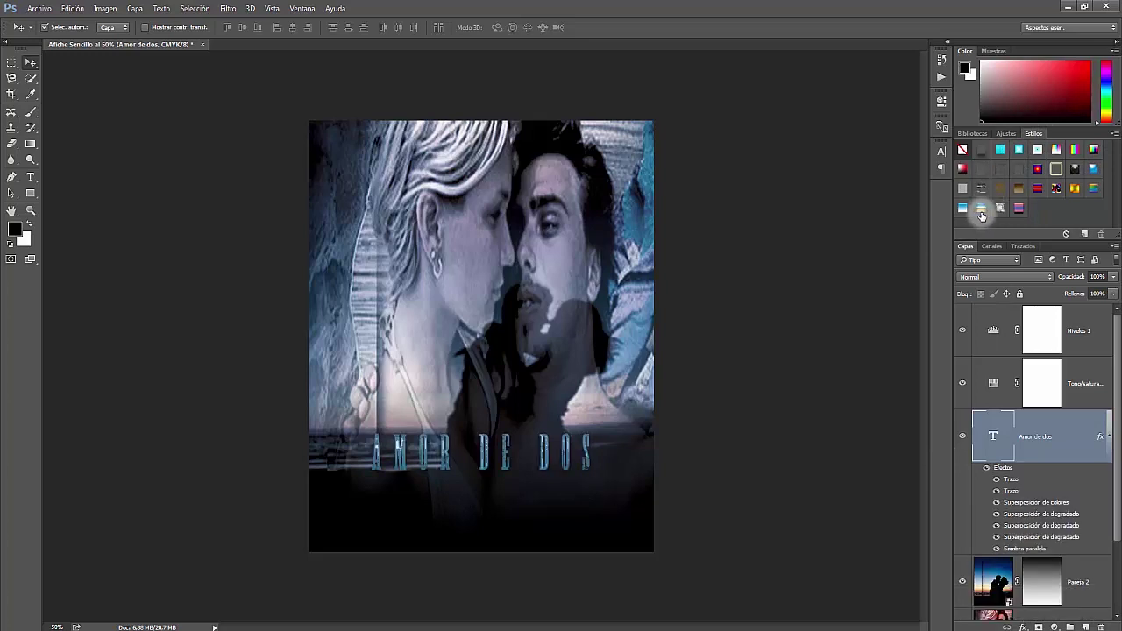
{"action": "left_click", "coordinate": [961, 210]}
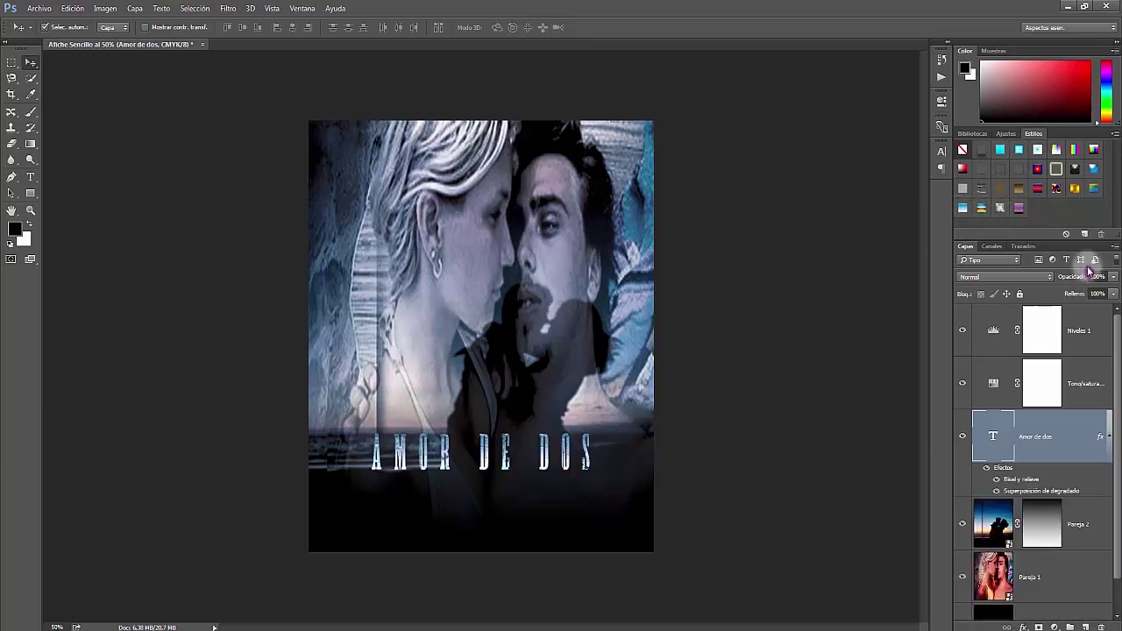
{"action": "left_click", "coordinate": [1109, 437]}
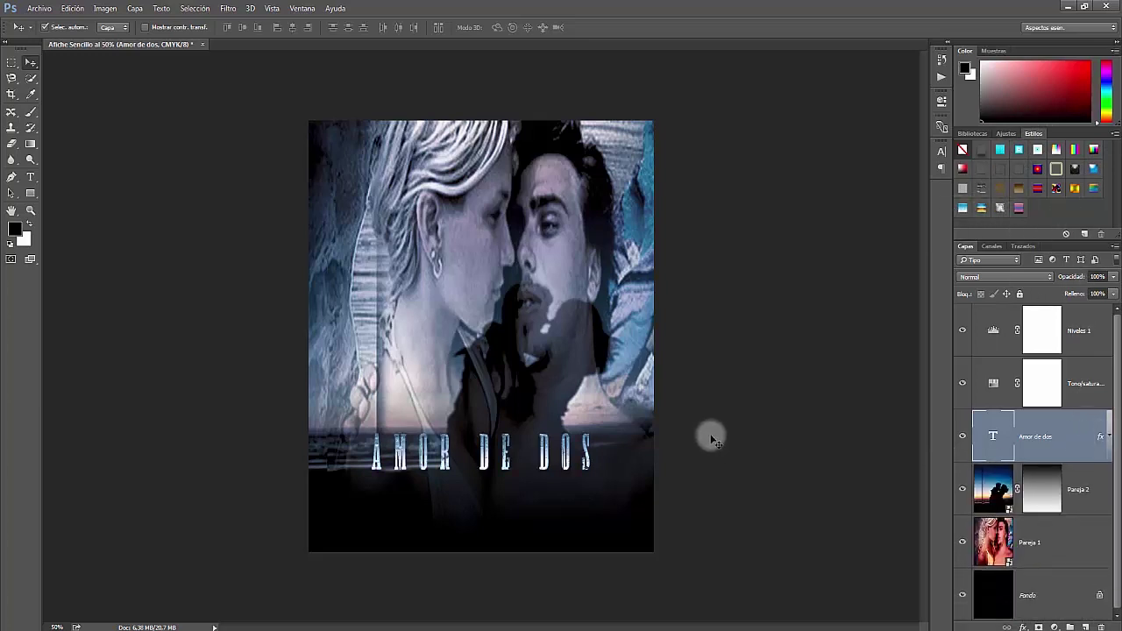
Enlarge the title so it spans most of the poster width.
{"action": "key", "text": "ctrl+t"}
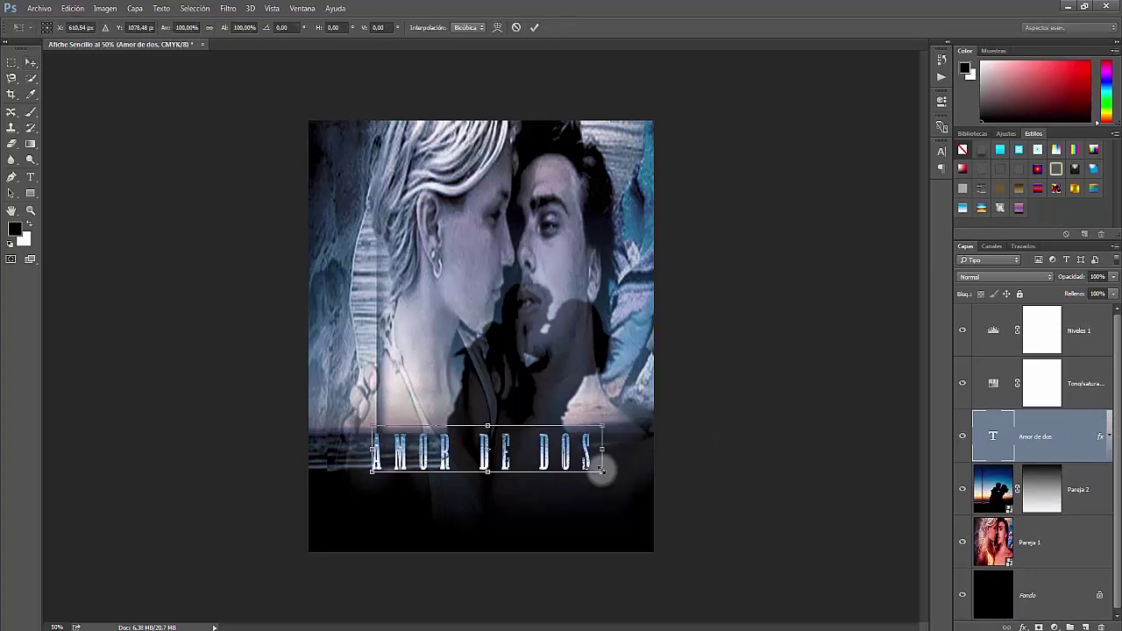
{"action": "mouse_move", "coordinate": [601, 467]}
{"action": "left_mouse_down"}
{"action": "mouse_move", "coordinate": [650, 522]}
{"action": "mouse_move", "coordinate": [629, 485]}
{"action": "mouse_move", "coordinate": [641, 485]}
{"action": "mouse_move", "coordinate": [590, 461]}
{"action": "mouse_move", "coordinate": [599, 481]}
{"action": "left_mouse_up"}
{"action": "key", "text": "Return"}
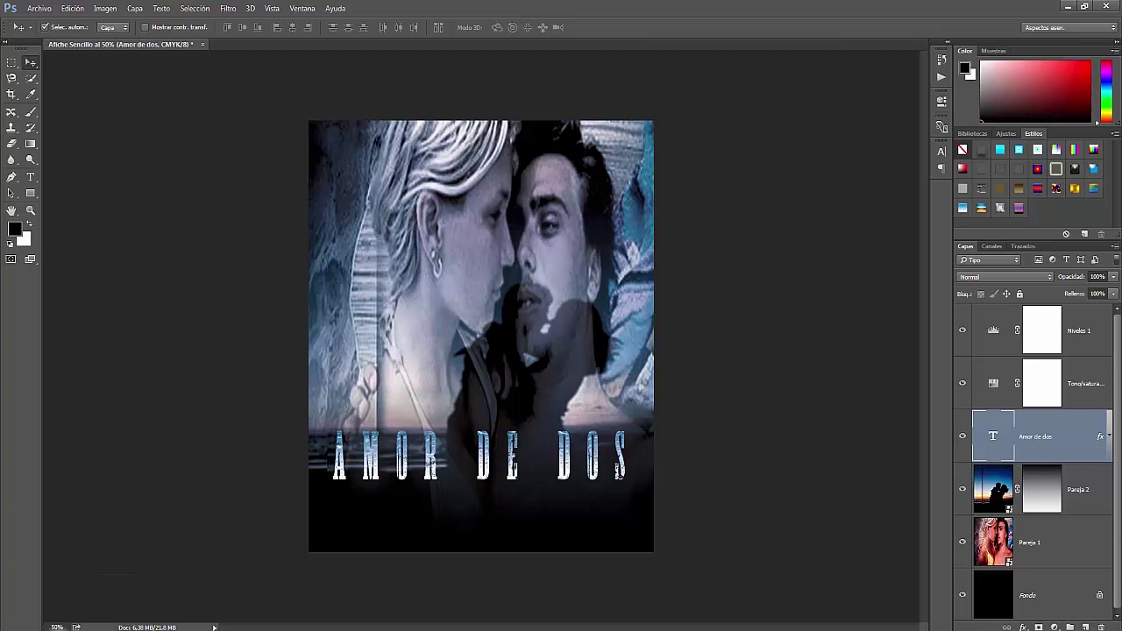
{"action": "key", "text": "alt+Tab"}
Place the rcn logo and shrink it into a small emblem in the bottom-right corner.
{"action": "left_click_drag", "start_coordinate": [726, 180], "coordinate": [546, 526]}
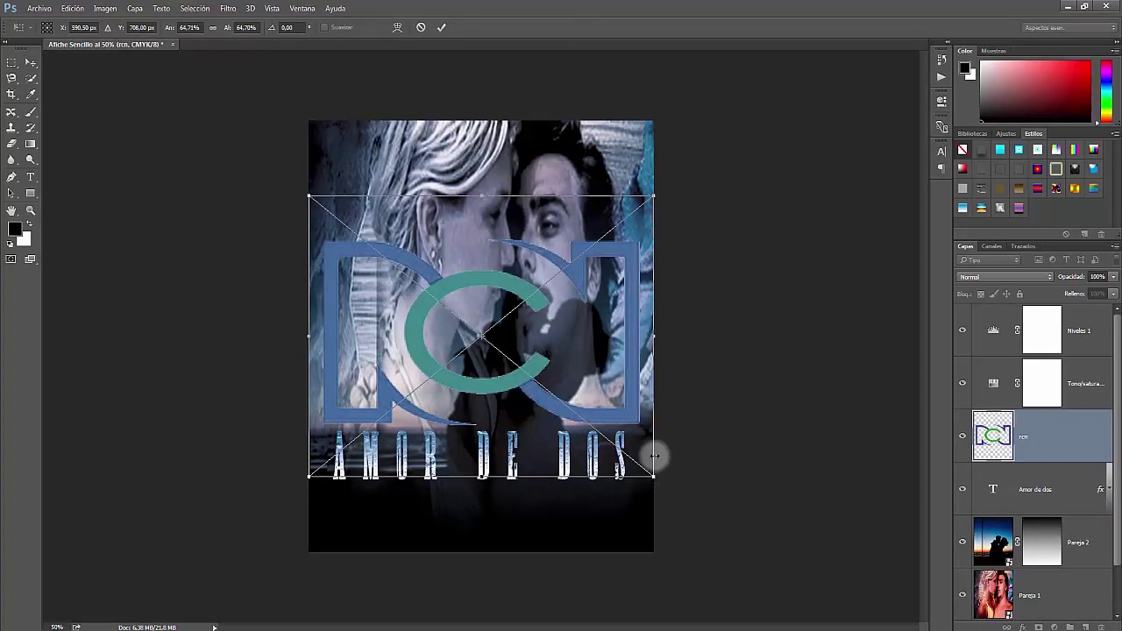
{"action": "left_click_drag", "start_coordinate": [653, 477], "coordinate": [650, 473]}
{"action": "mouse_move", "coordinate": [517, 357]}
{"action": "left_mouse_down"}
{"action": "mouse_move", "coordinate": [348, 221]}
{"action": "mouse_move", "coordinate": [616, 525]}
{"action": "left_mouse_up"}
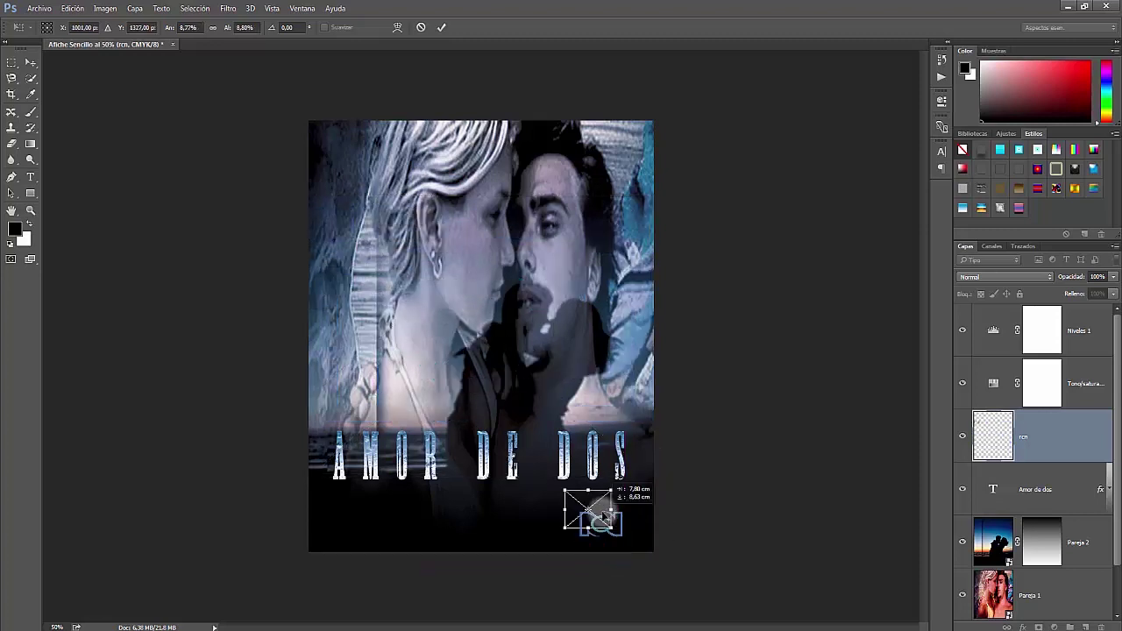
{"action": "key", "text": "Return"}
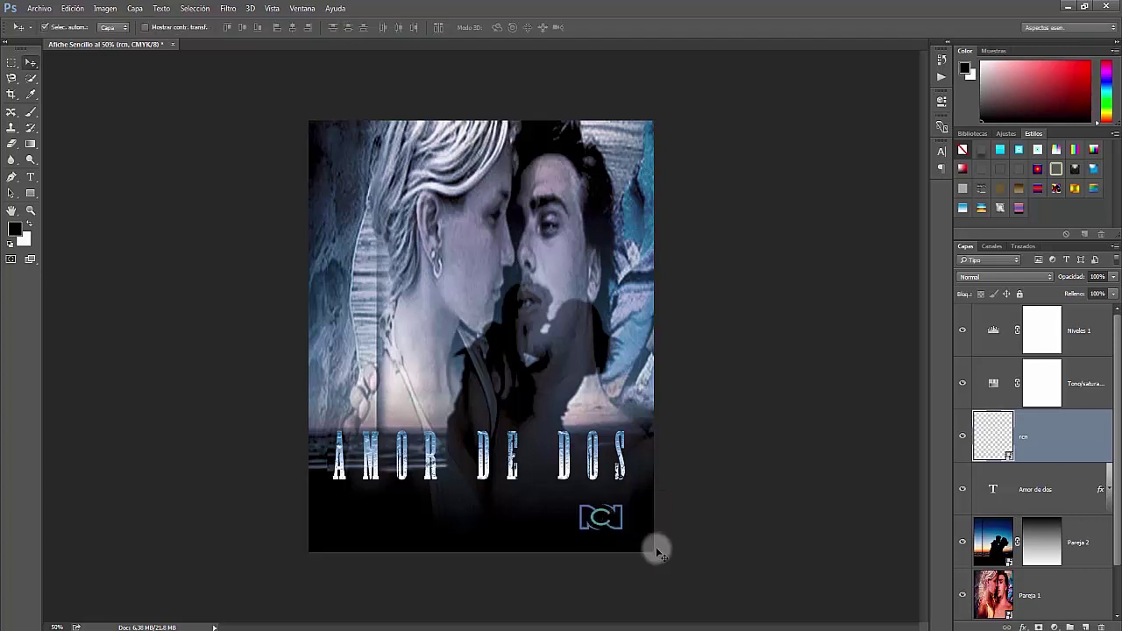
{"action": "key", "text": "alt+Tab"}
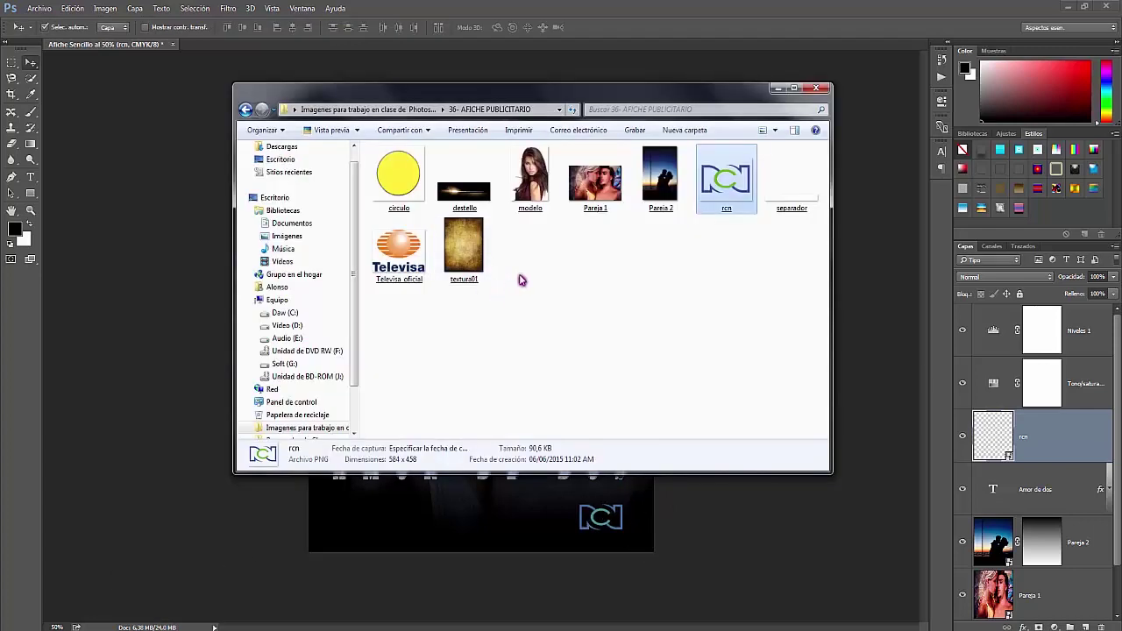
Place the Televisa_oficial logo, shrink it, and move it to the bottom-left corner.
{"action": "left_click_drag", "start_coordinate": [399, 254], "coordinate": [370, 502]}
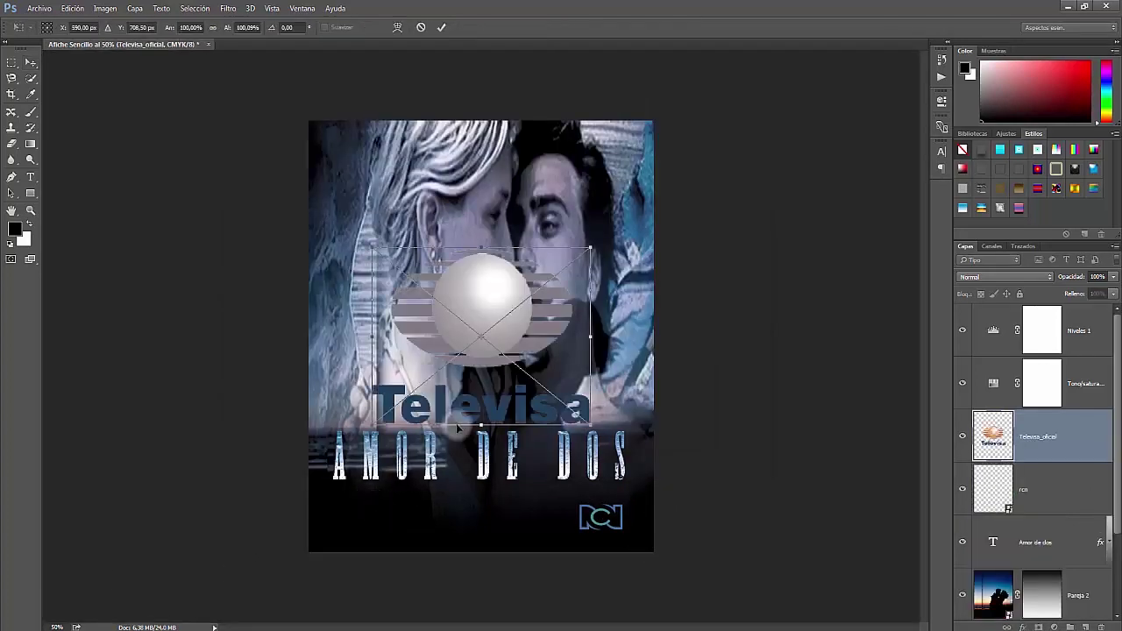
{"action": "mouse_move", "coordinate": [590, 426]}
{"action": "left_mouse_down"}
{"action": "mouse_move", "coordinate": [430, 278]}
{"action": "mouse_move", "coordinate": [507, 519]}
{"action": "left_mouse_up"}
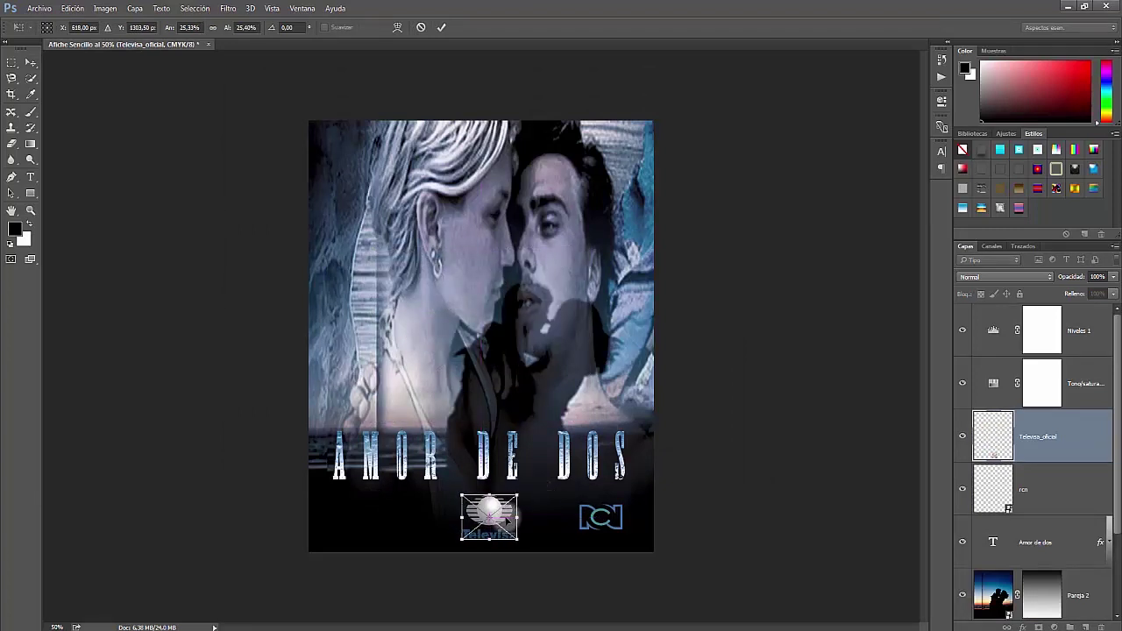
{"action": "key", "text": "Return"}
{"action": "key", "text": "alt+Tab"}
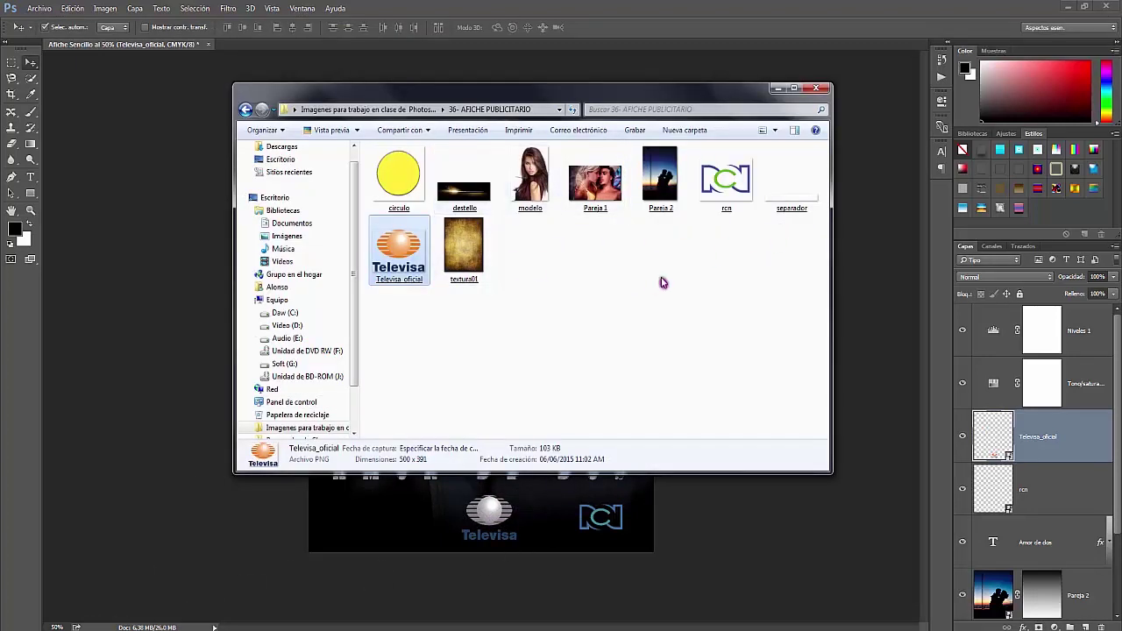
{"action": "left_click", "coordinate": [769, 547]}
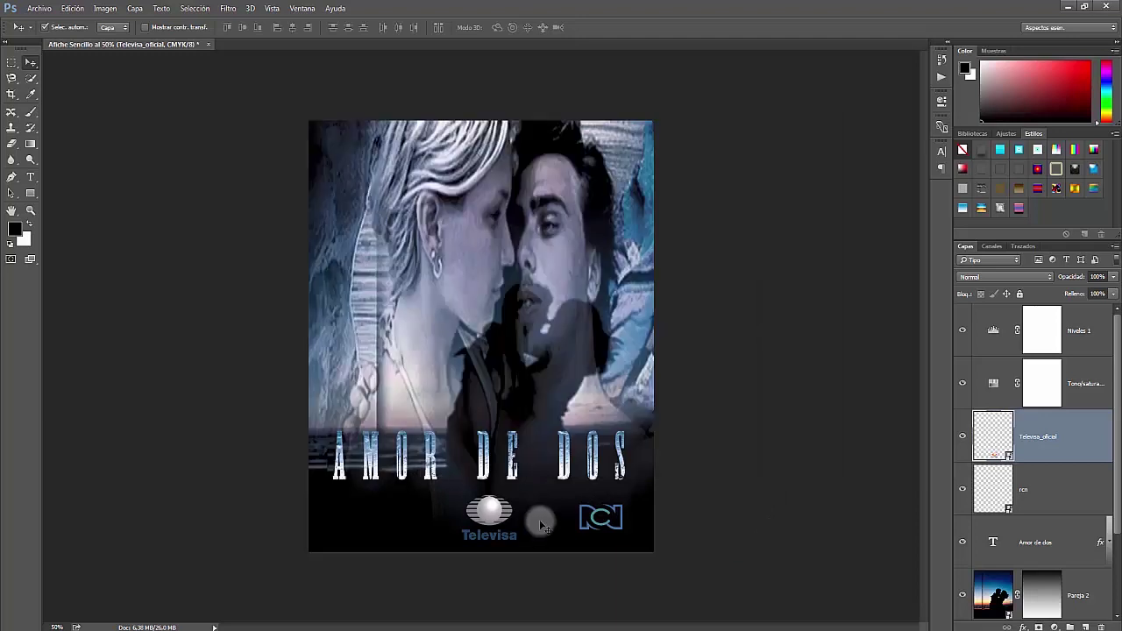
{"action": "left_click_drag", "start_coordinate": [504, 517], "coordinate": [360, 519]}
Make the rcn logo slightly larger.
{"action": "left_click", "coordinate": [613, 524]}
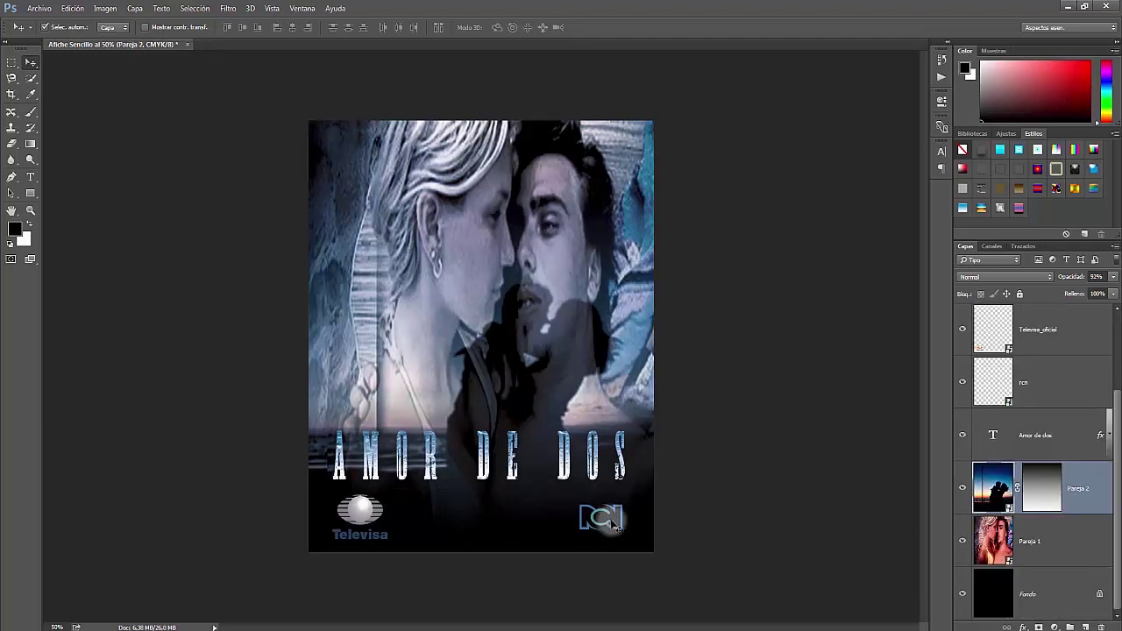
{"action": "left_click", "coordinate": [1041, 444]}
{"action": "left_click", "coordinate": [1052, 379]}
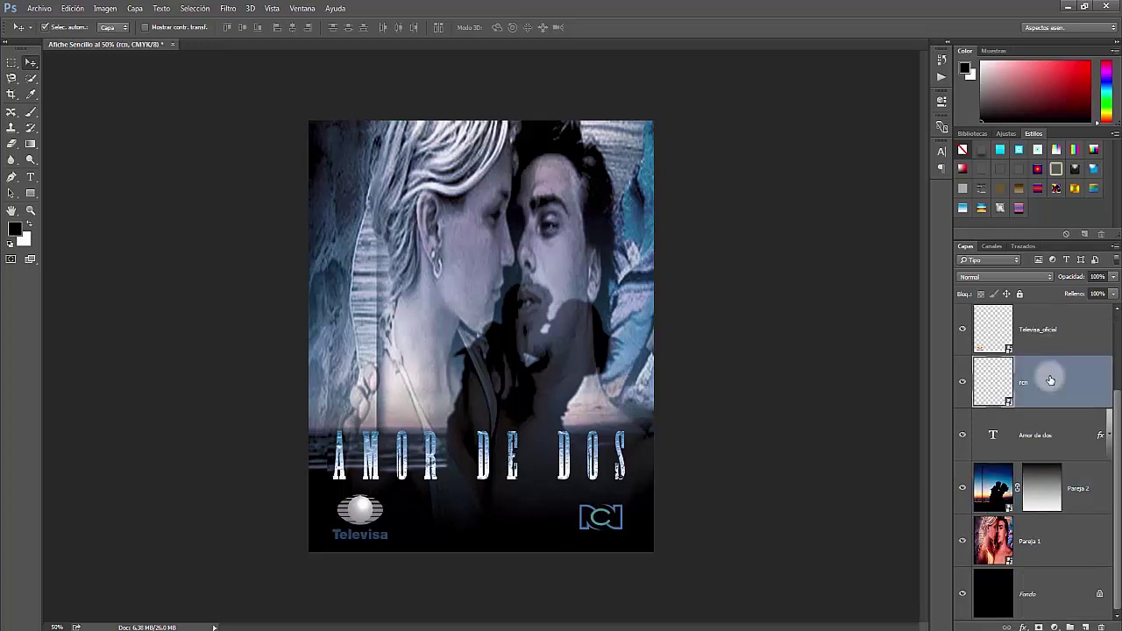
{"action": "key", "text": "ctrl+t"}
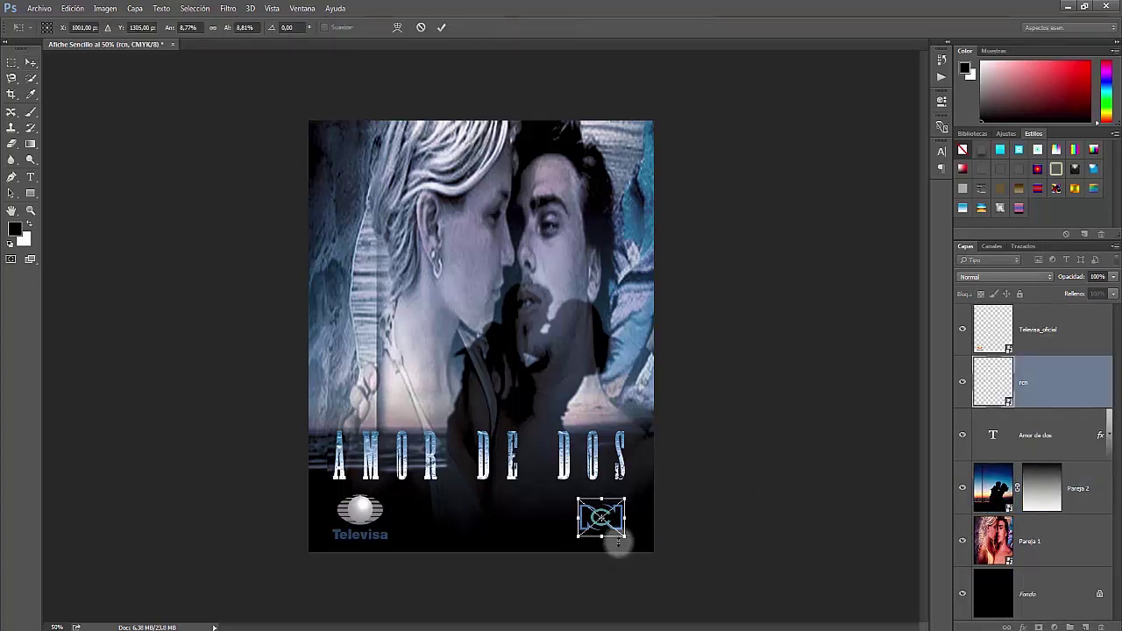
{"action": "left_click_drag", "start_coordinate": [621, 537], "coordinate": [633, 523]}
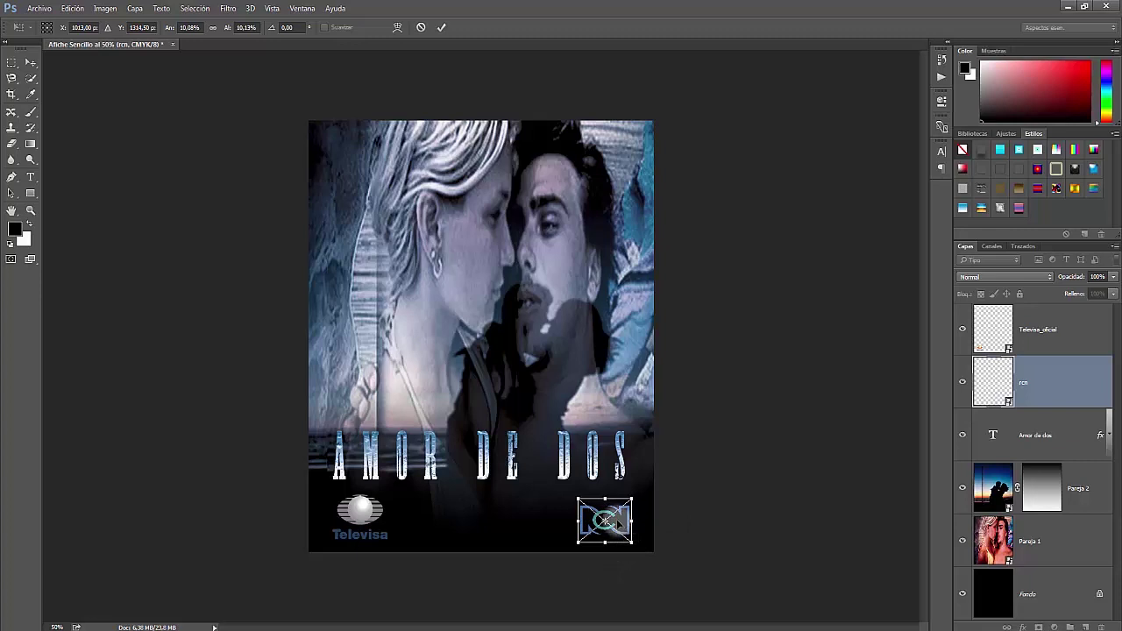
{"action": "key", "text": "Return"}
Add a new text line 'UY PRONTOv' beside the Televisa logo.
{"action": "left_click", "coordinate": [31, 177]}
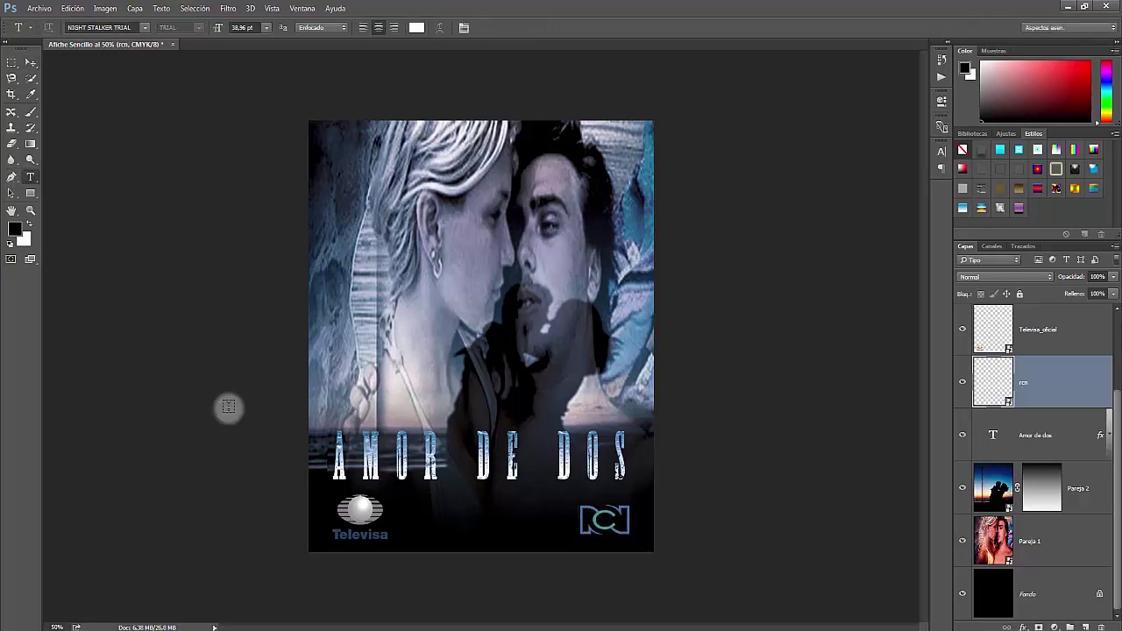
{"action": "left_click", "coordinate": [408, 526]}
{"action": "type", "text": "M"}
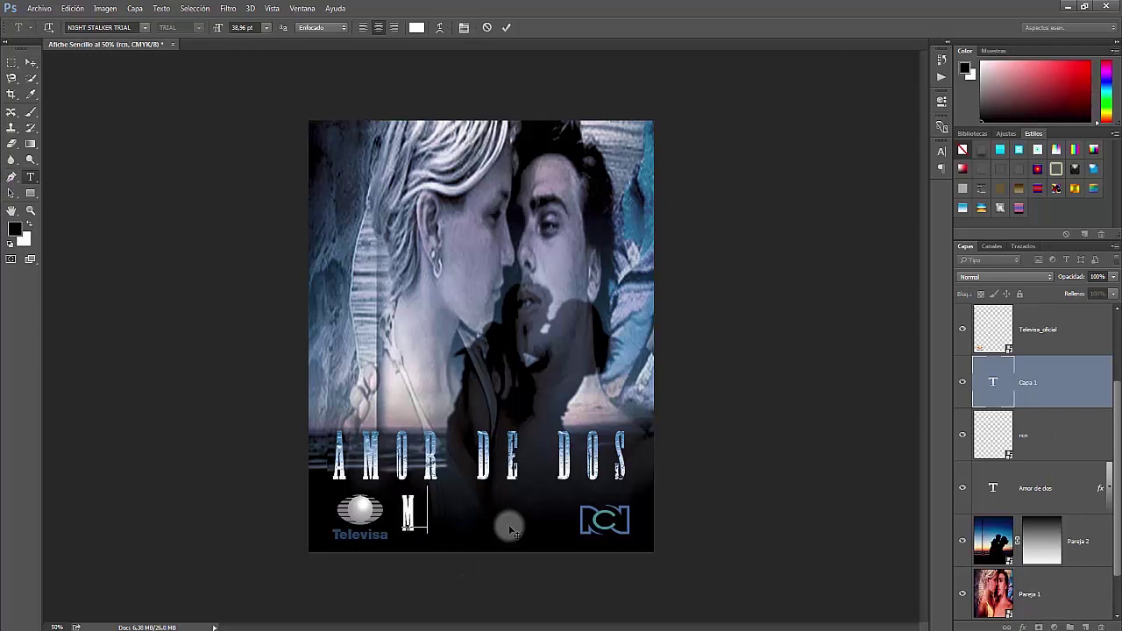
{"action": "type", "text": "UY PRONT"}
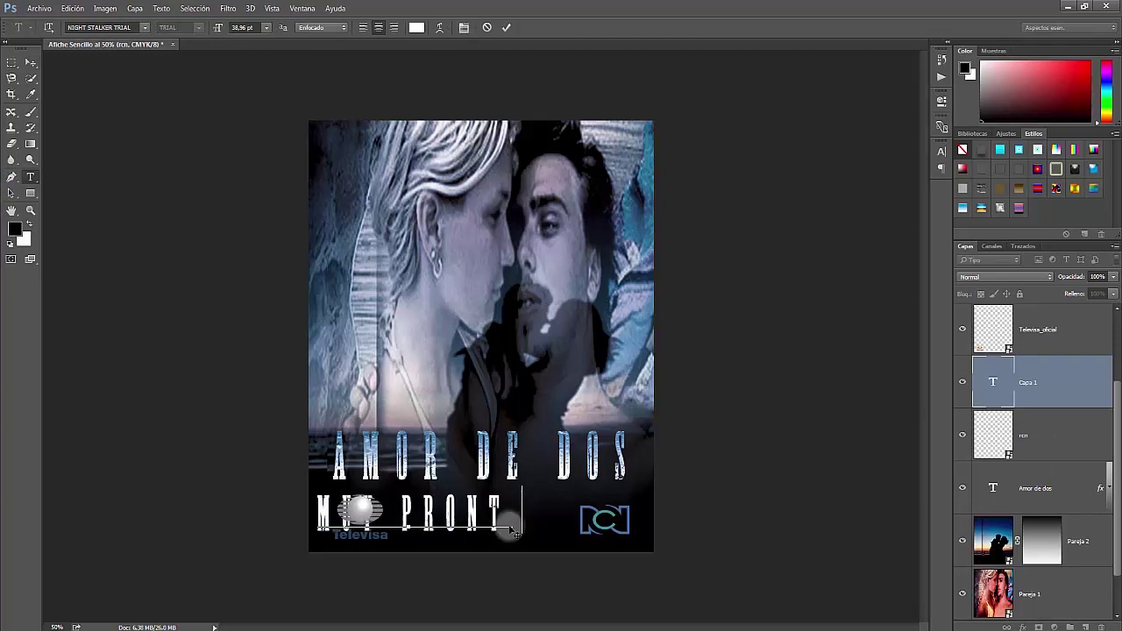
{"action": "type", "text": "O..."}
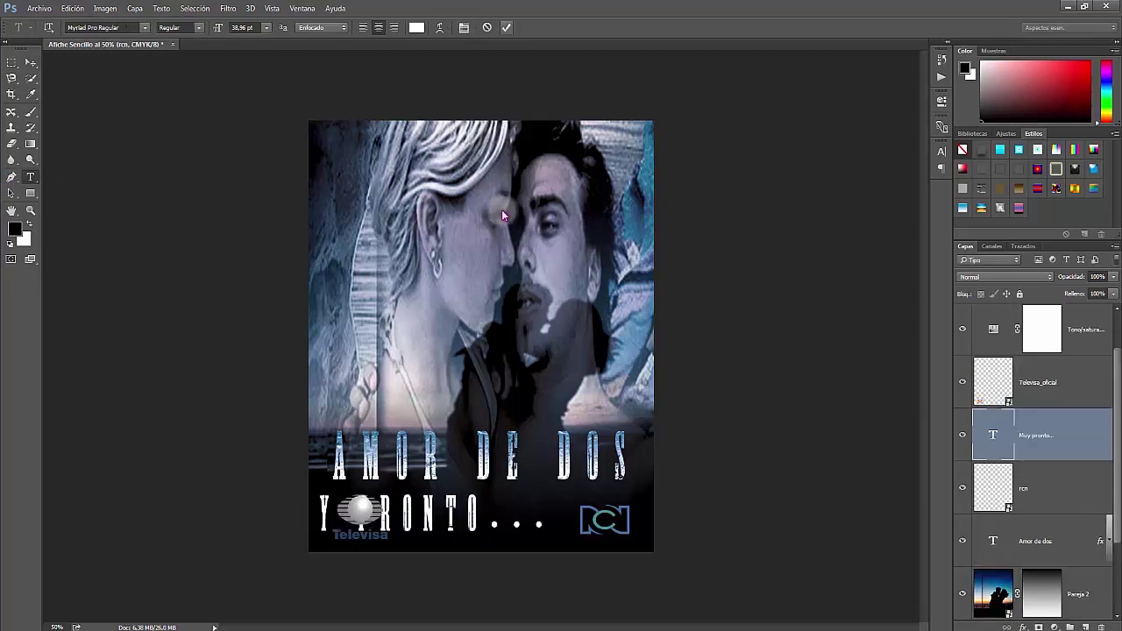
{"action": "type", "text": "v"}
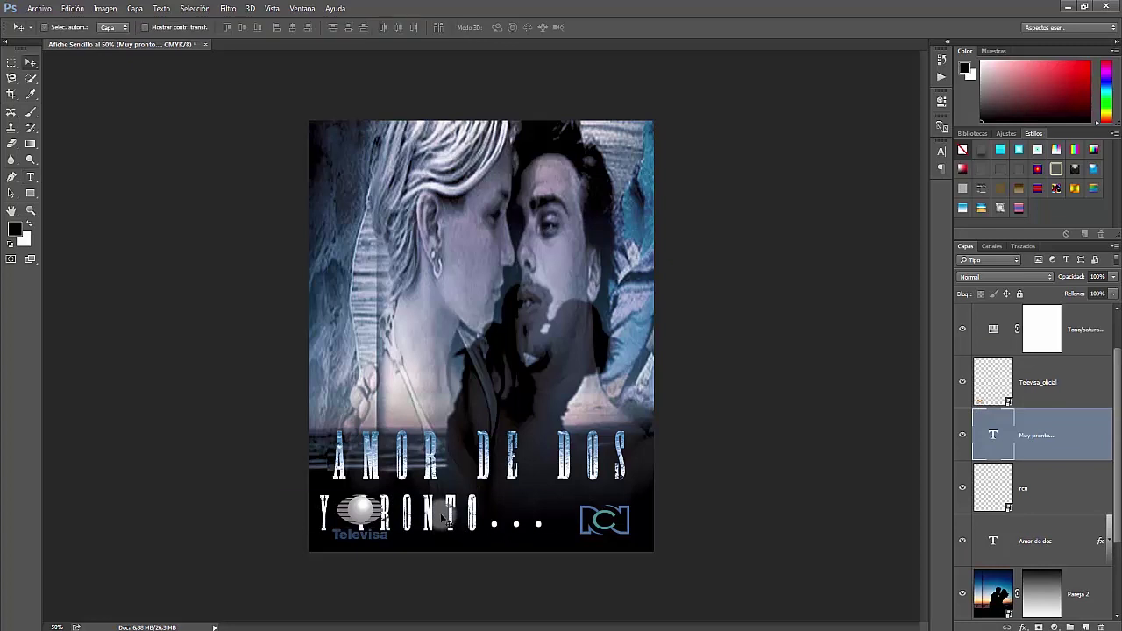
Scale the MUY PRONTO text down and nudge it between the Televisa and RCN logos.
{"action": "key", "text": "ctrl+t"}
{"action": "mouse_move", "coordinate": [553, 536]}
{"action": "left_mouse_down"}
{"action": "mouse_move", "coordinate": [430, 502]}
{"action": "mouse_move", "coordinate": [552, 536]}
{"action": "mouse_move", "coordinate": [514, 523]}
{"action": "left_mouse_up"}
{"action": "key", "text": "Return"}
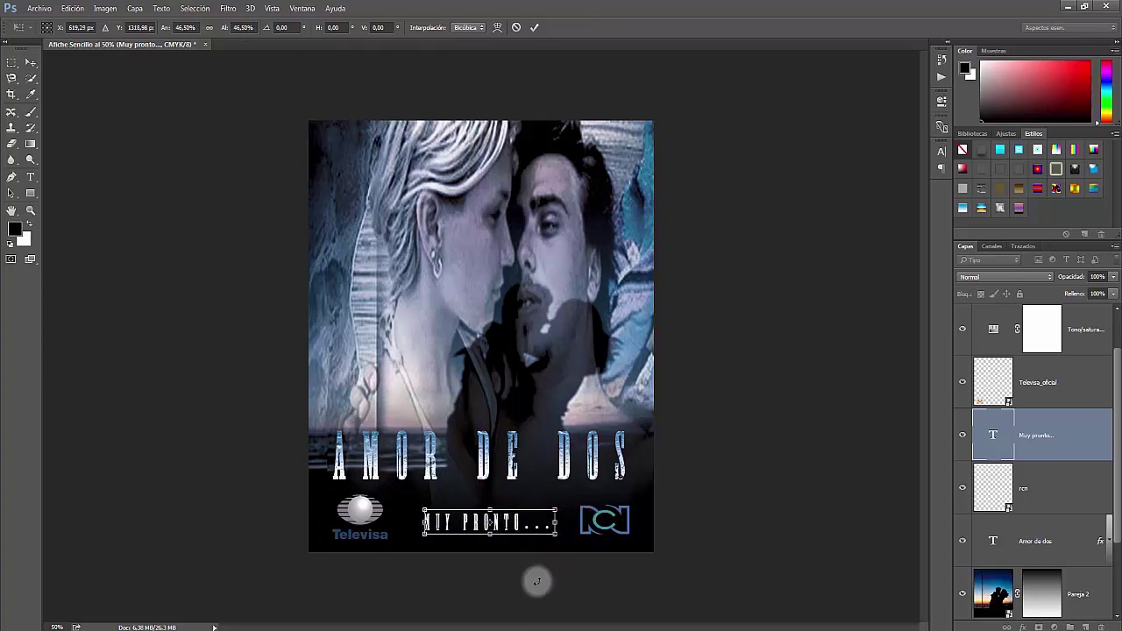
{"action": "left_click_drag", "start_coordinate": [475, 536], "coordinate": [484, 547]}
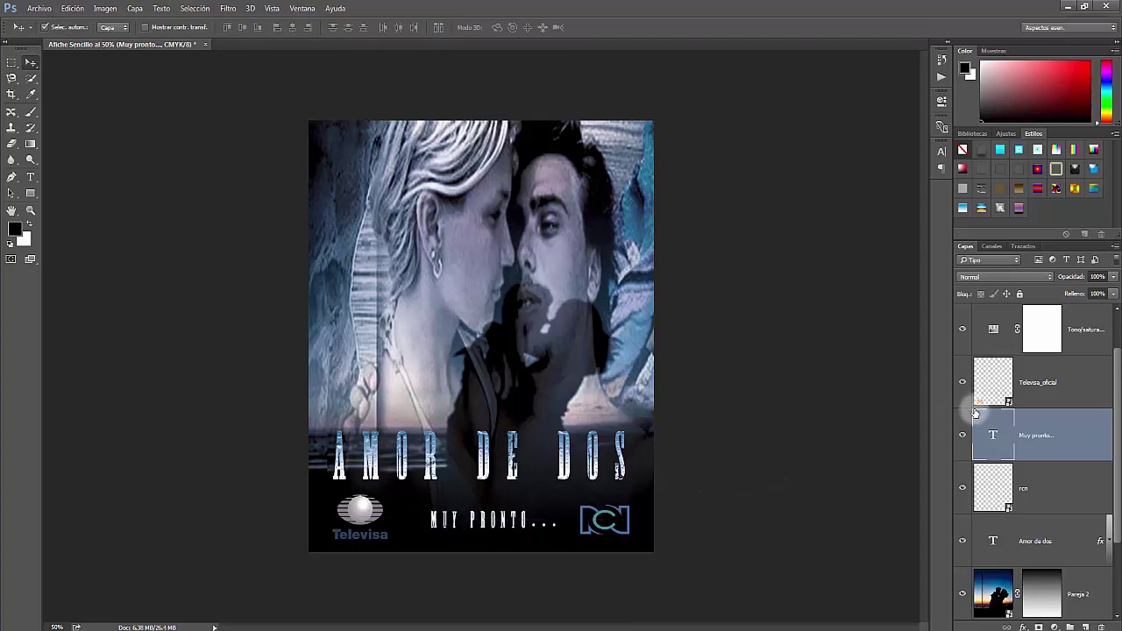
Lower the Pareja 2 photo layer's opacity to 93%.
{"action": "scroll", "coordinate": [991, 596], "scroll_direction": "down", "scroll_amount": 1}
{"action": "left_click", "coordinate": [989, 552]}
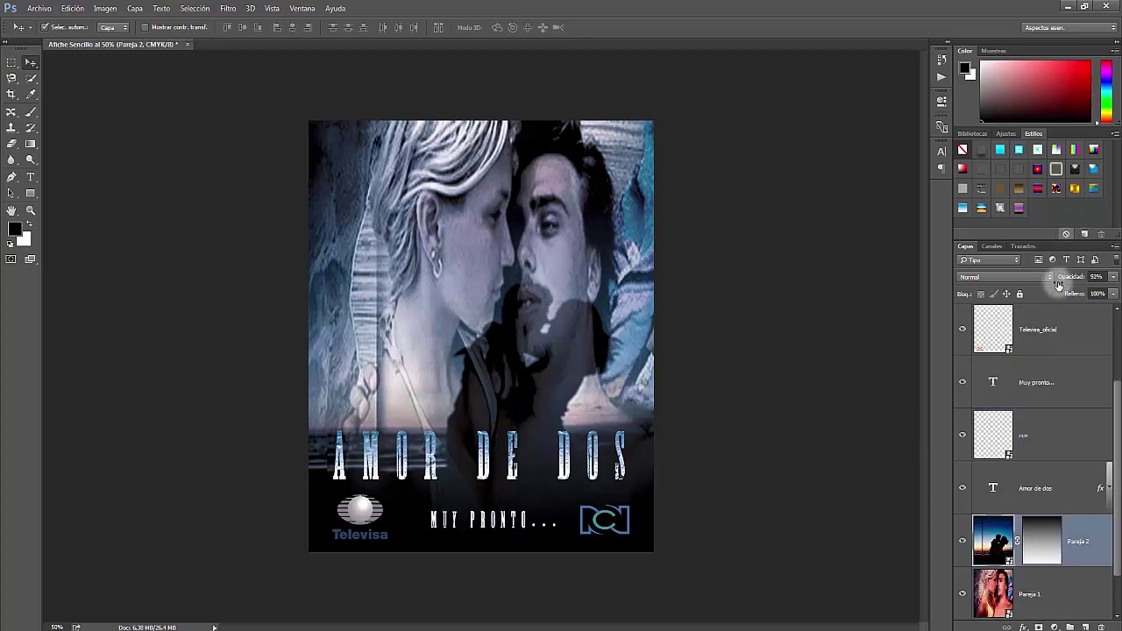
{"action": "left_click_drag", "start_coordinate": [1084, 279], "coordinate": [1071, 281]}
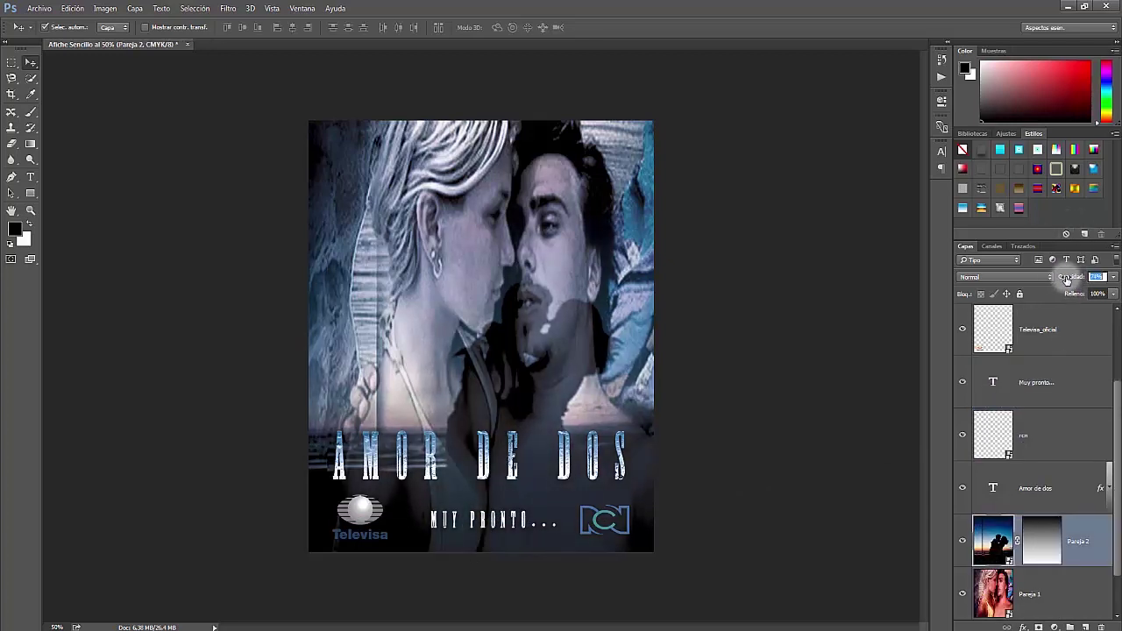
{"action": "left_click_drag", "start_coordinate": [1115, 400], "coordinate": [1113, 321]}
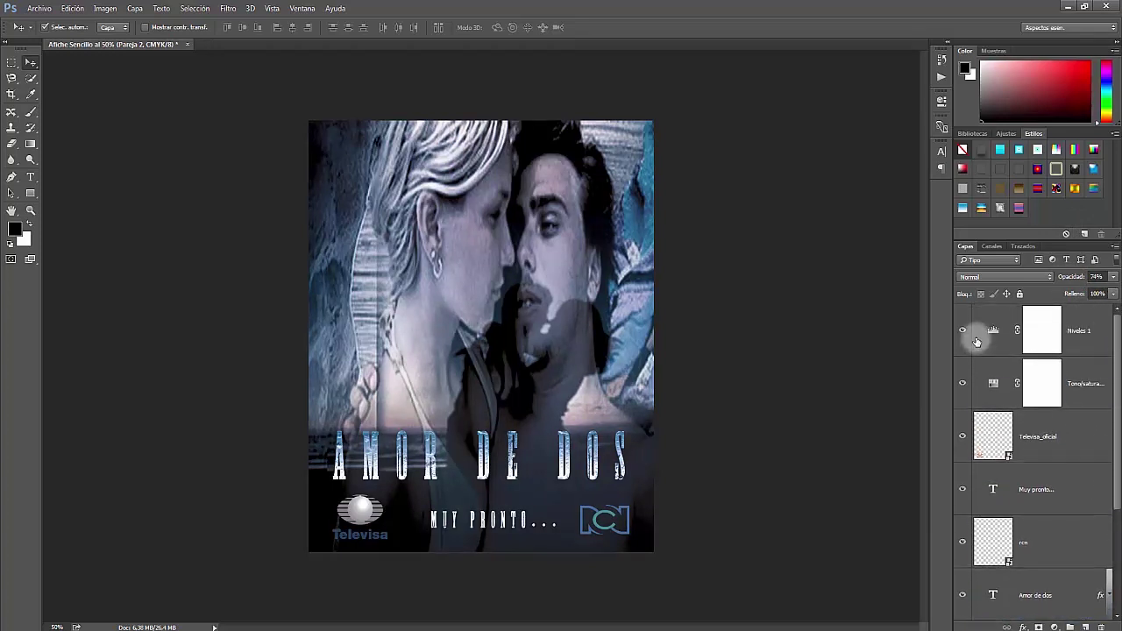
Add a Consulta de colores (Color Lookup) adjustment layer above Niveles 1.
{"action": "left_click", "coordinate": [1039, 342]}
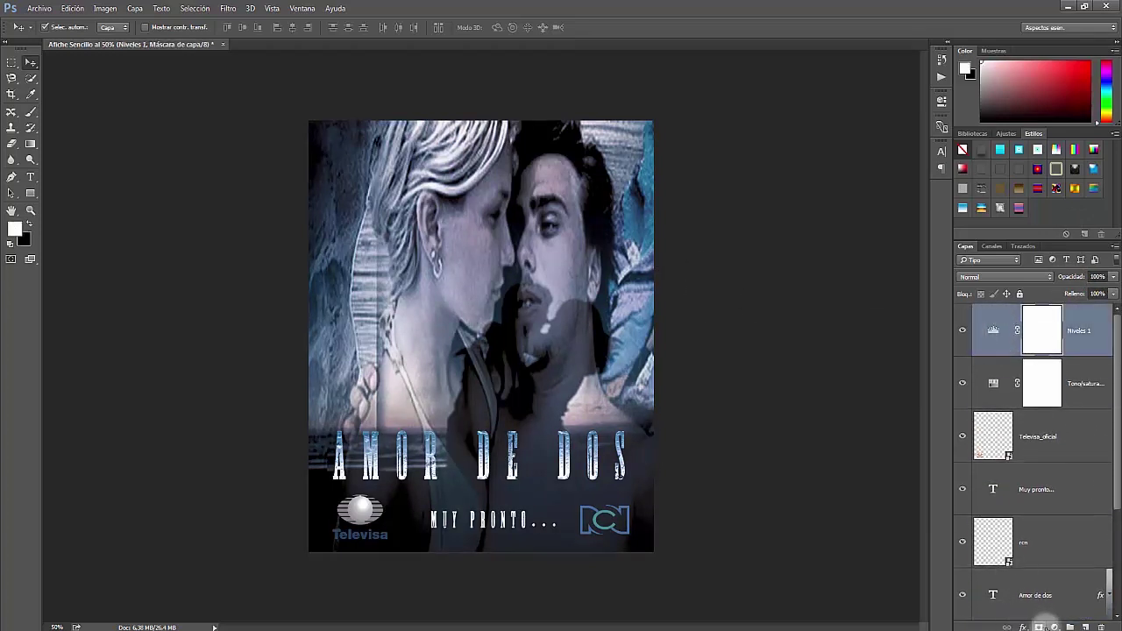
{"action": "left_click", "coordinate": [1056, 627]}
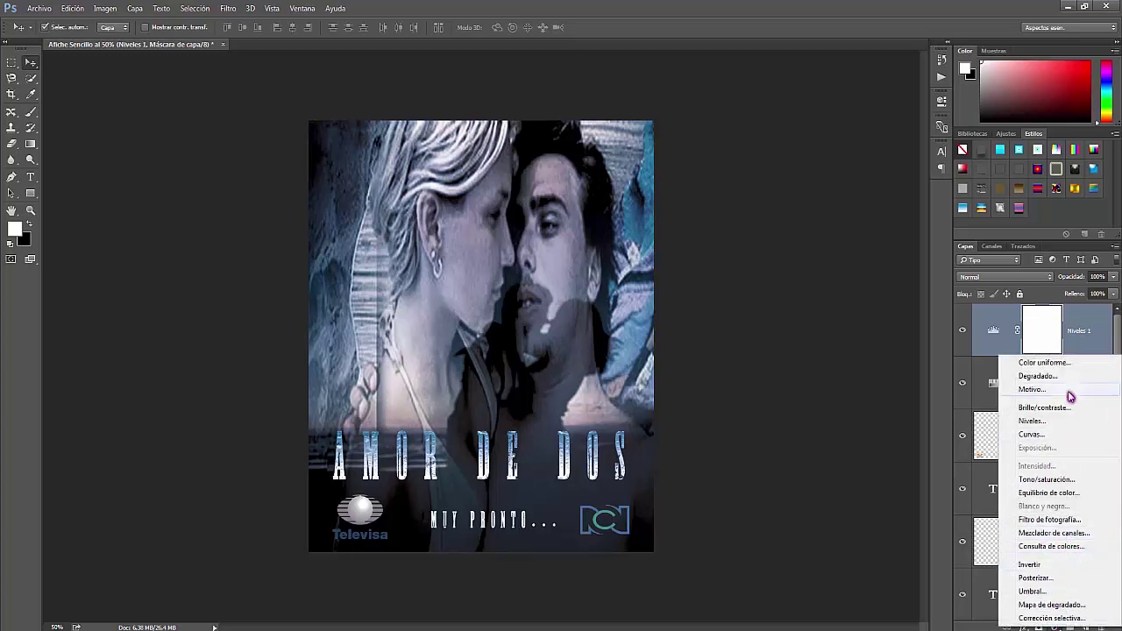
{"action": "left_click", "coordinate": [1061, 549]}
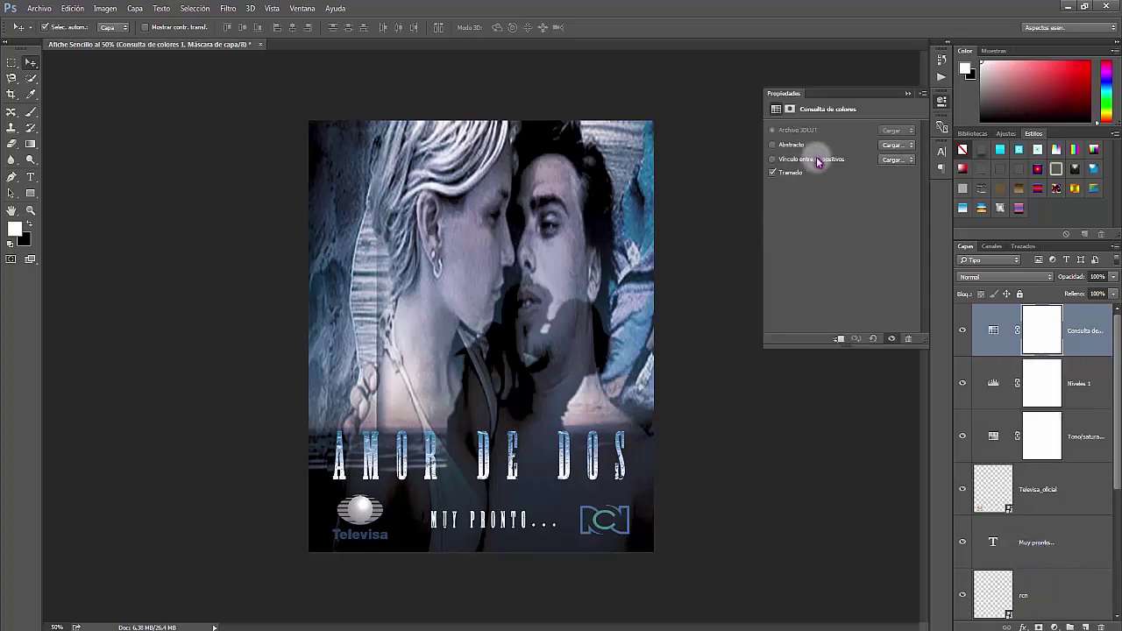
Preview Abstracto lookup presets (gold-blue, sepia crimson, greyscale, pastel) and lower the lookup opacity.
{"action": "left_click", "coordinate": [896, 144]}
{"action": "left_click", "coordinate": [904, 214]}
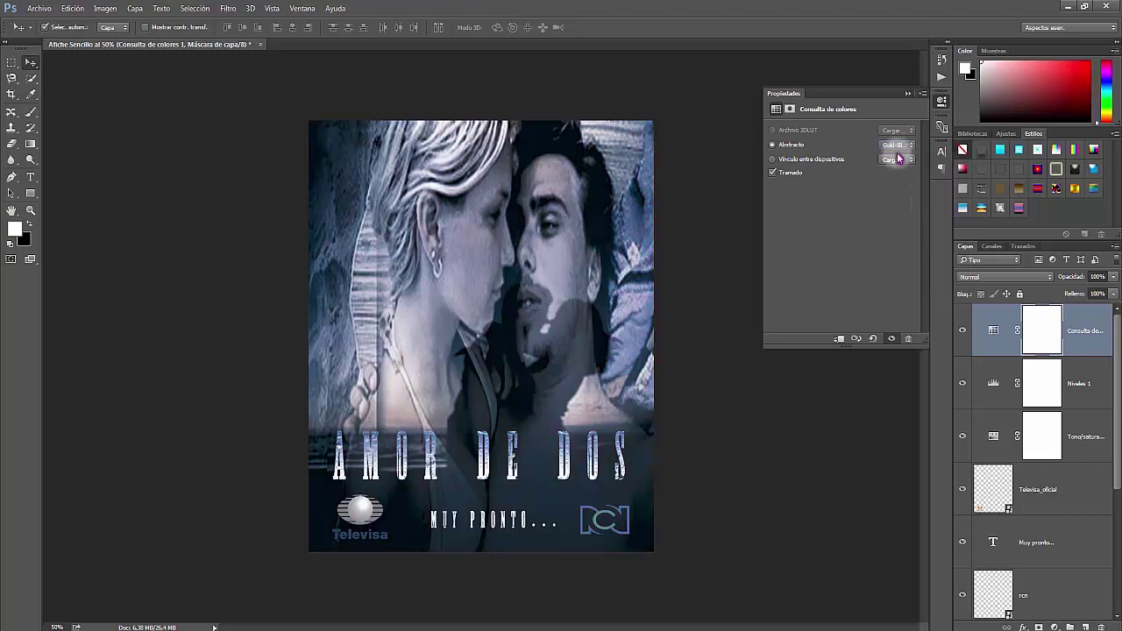
{"action": "key", "text": "Down"}
{"action": "key", "text": "Down"}
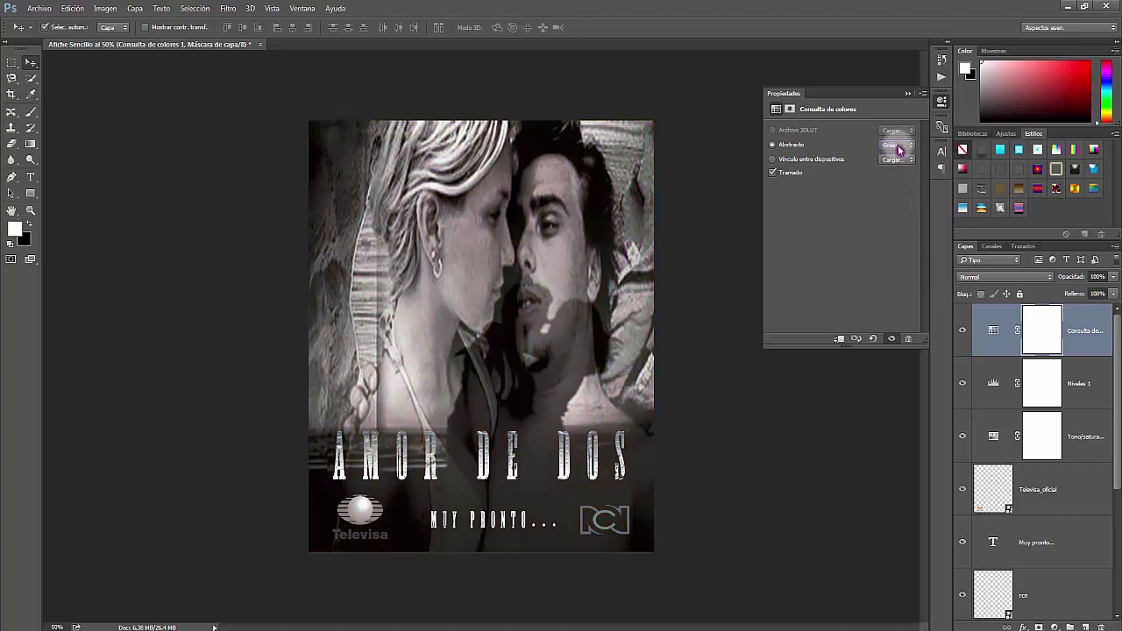
{"action": "key", "text": "Down"}
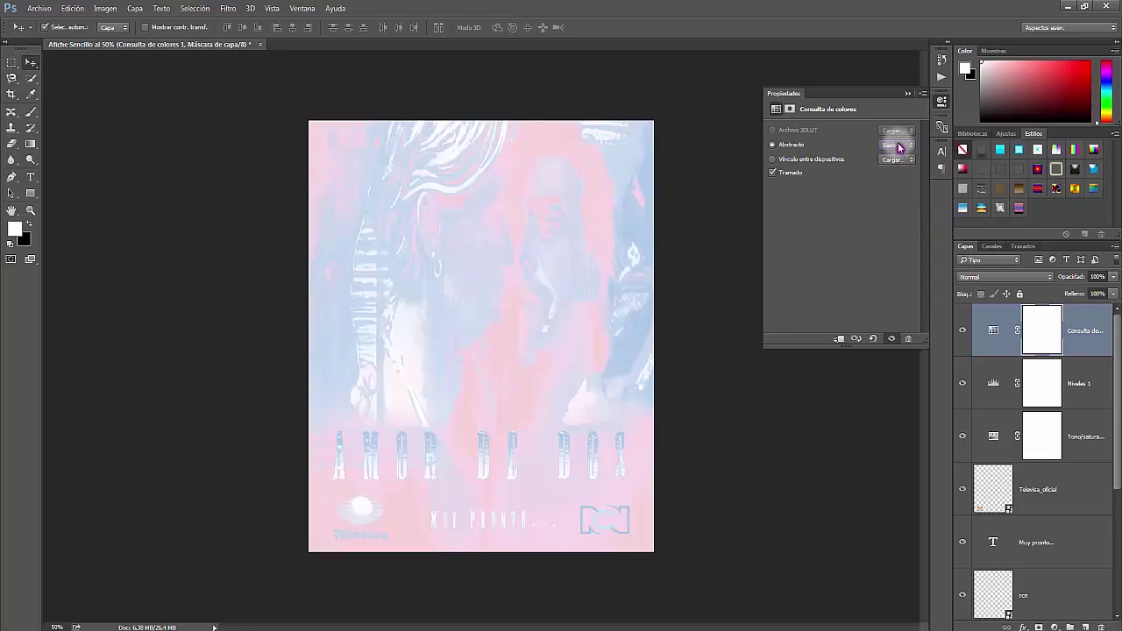
{"action": "key", "text": "Down"}
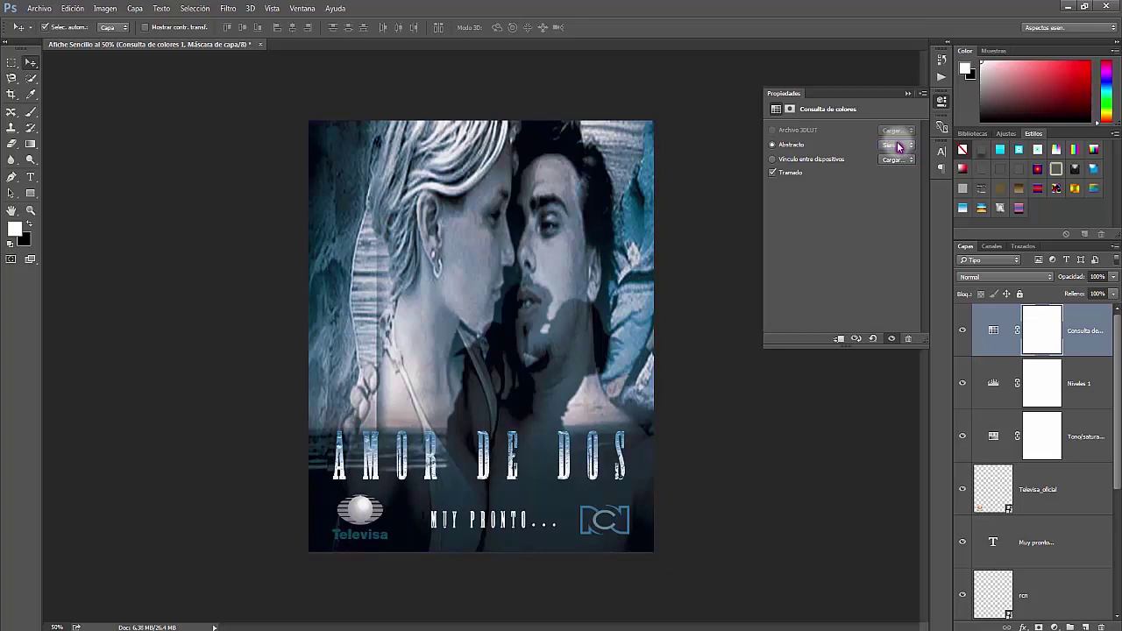
{"action": "key", "text": "Up"}
{"action": "key", "text": "Up"}
{"action": "key", "text": "Up"}
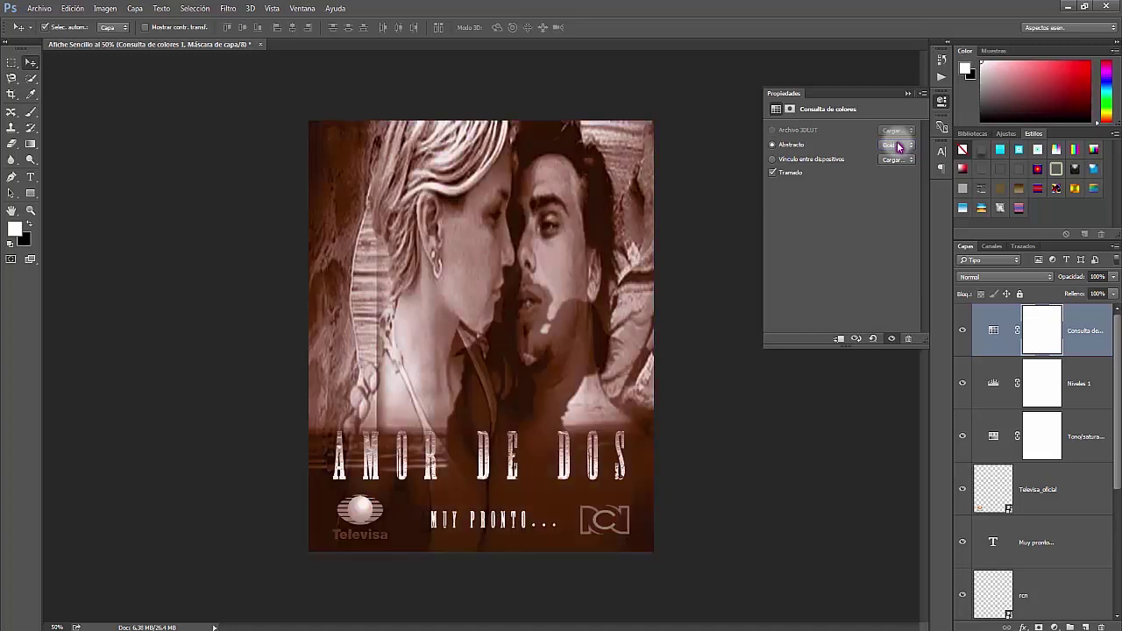
{"action": "left_click_drag", "start_coordinate": [1071, 278], "coordinate": [1061, 278]}
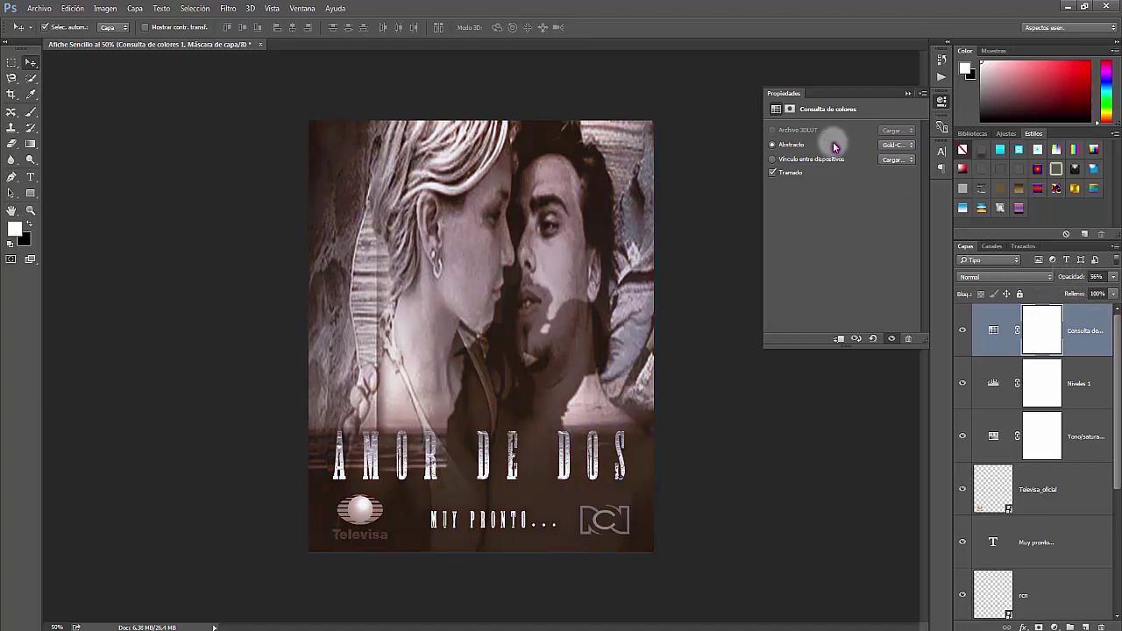
Set the lookup to the Green-Red preset at 100% opacity, then hide the lookup layer.
{"action": "left_click", "coordinate": [897, 145]}
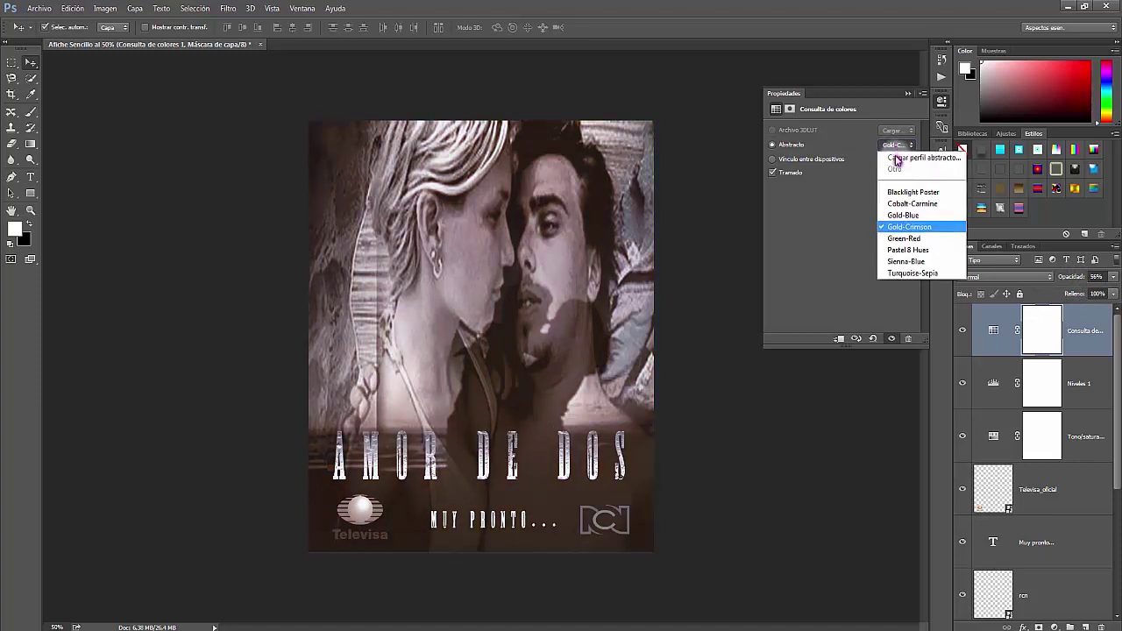
{"action": "left_click", "coordinate": [907, 245]}
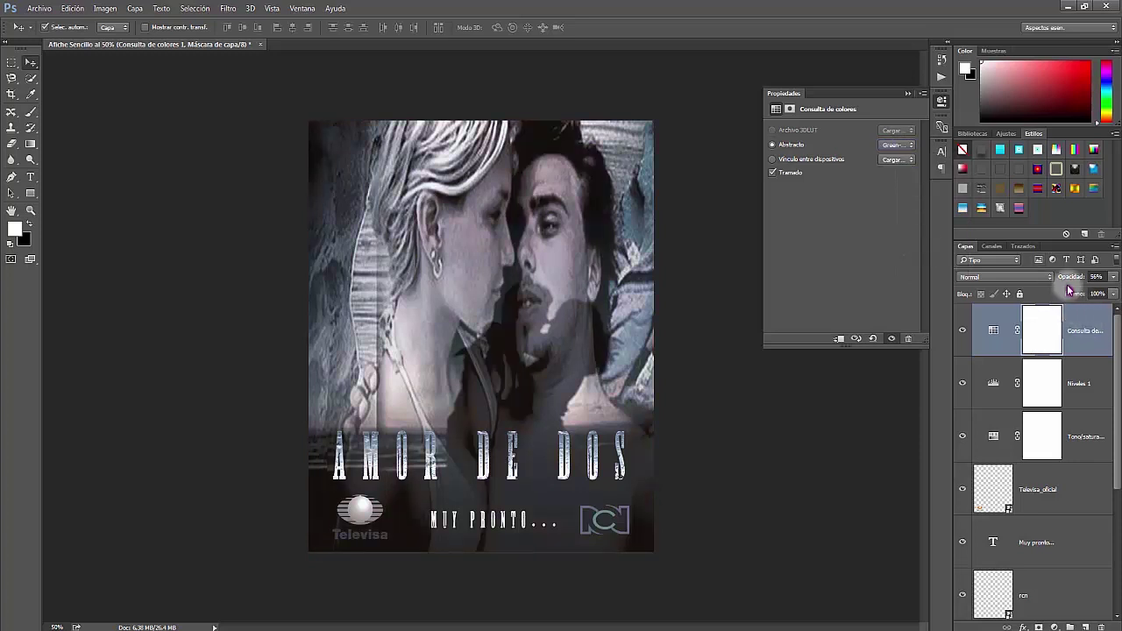
{"action": "left_click_drag", "start_coordinate": [1071, 279], "coordinate": [1110, 281]}
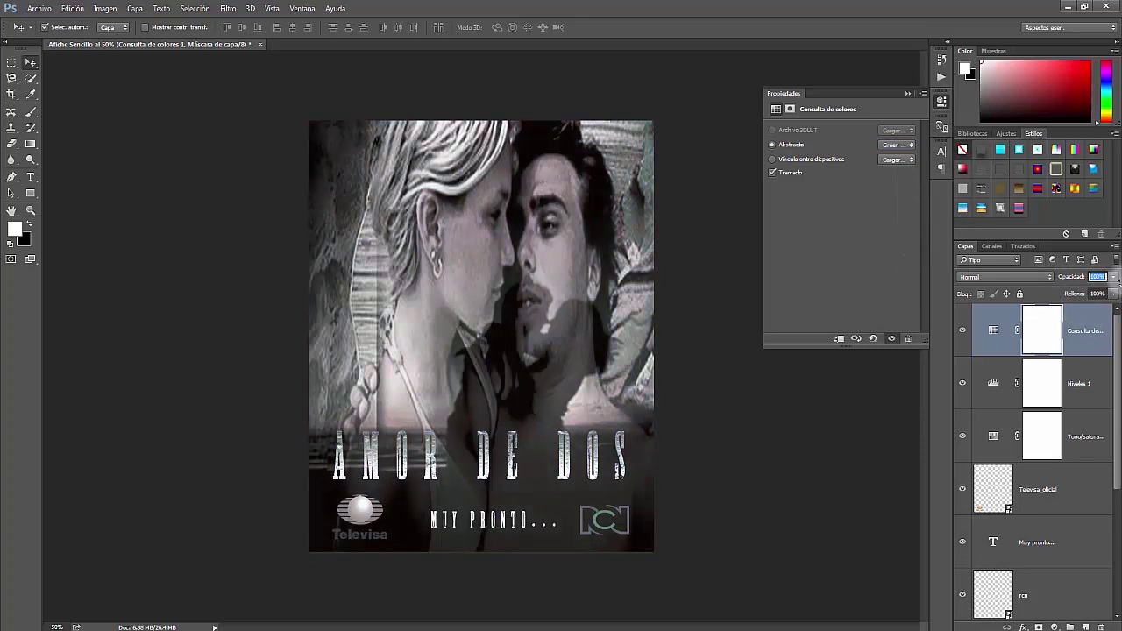
{"action": "left_click", "coordinate": [942, 100]}
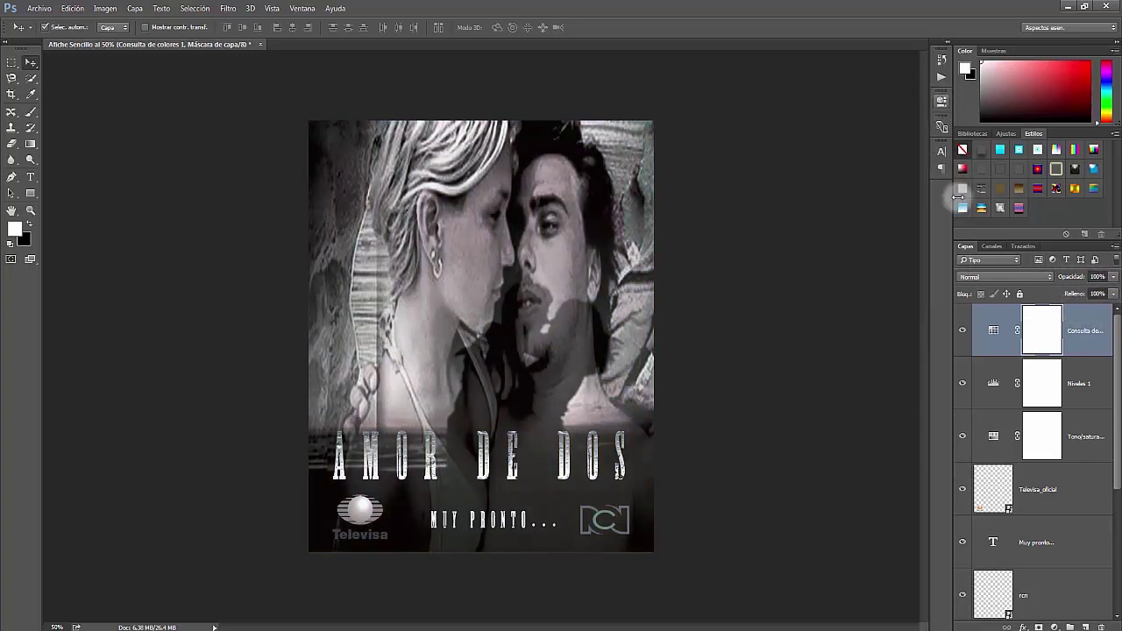
{"action": "left_click", "coordinate": [962, 331]}
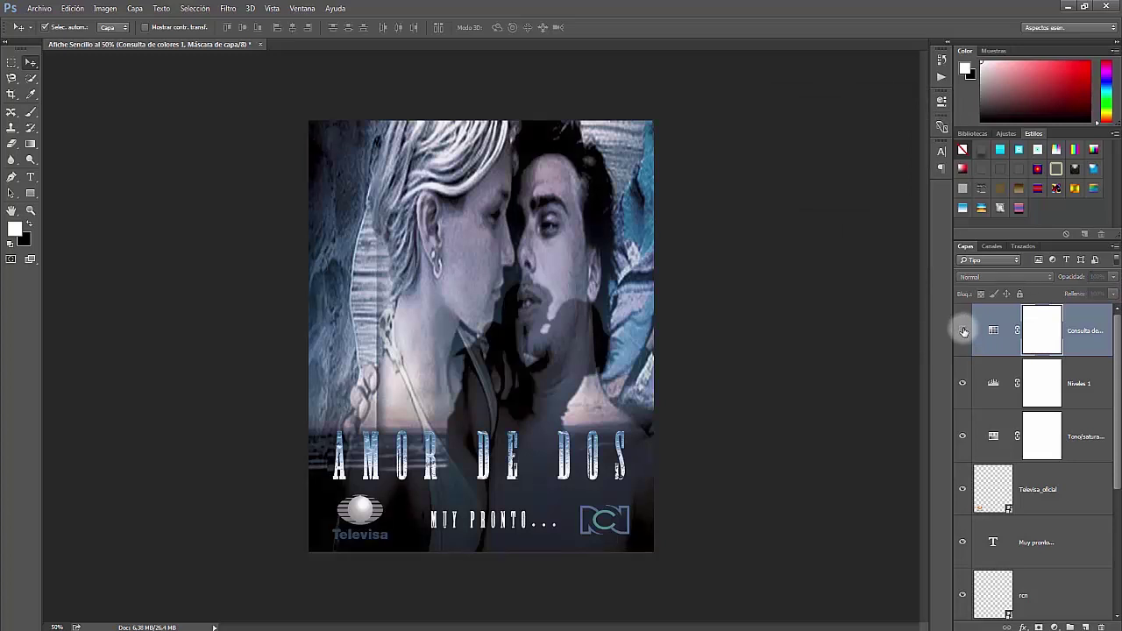
{"action": "left_click", "coordinate": [964, 332]}
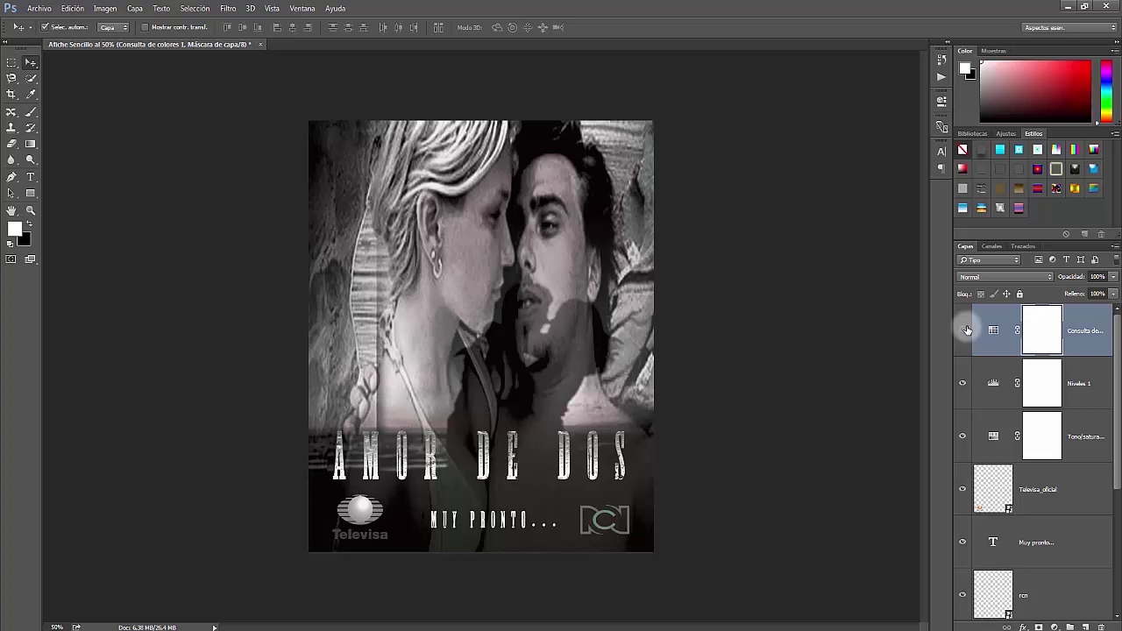
{"action": "left_click", "coordinate": [965, 331]}
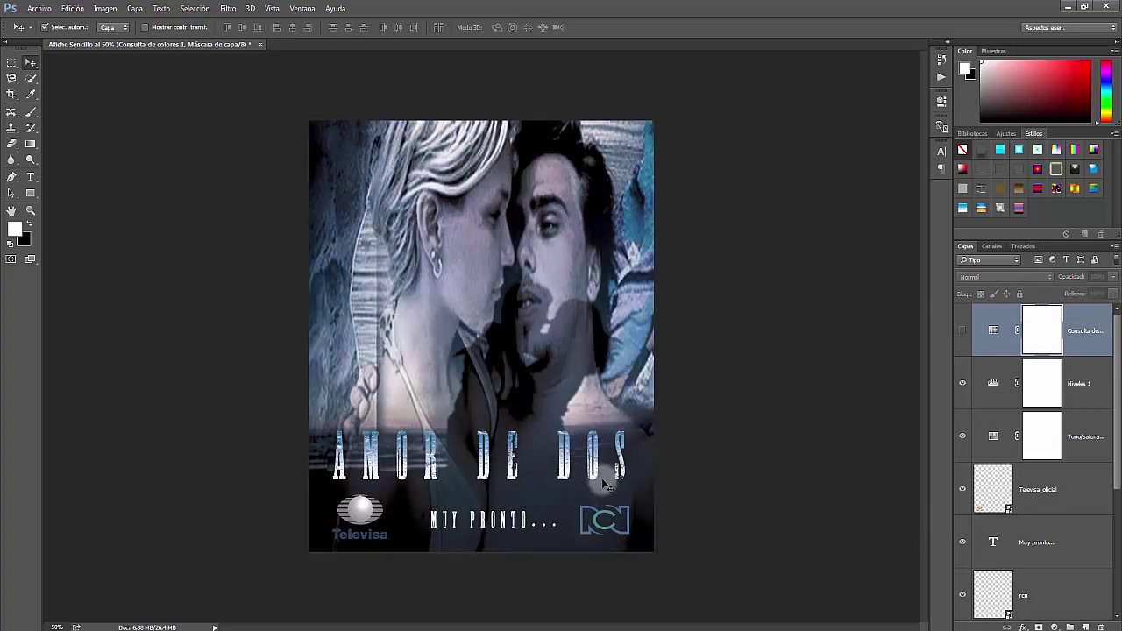
Give the Televisa_oficial layer a white 10 px Outer Glow layer style.
{"action": "left_click", "coordinate": [1096, 498]}
{"action": "right_click", "coordinate": [1052, 494]}
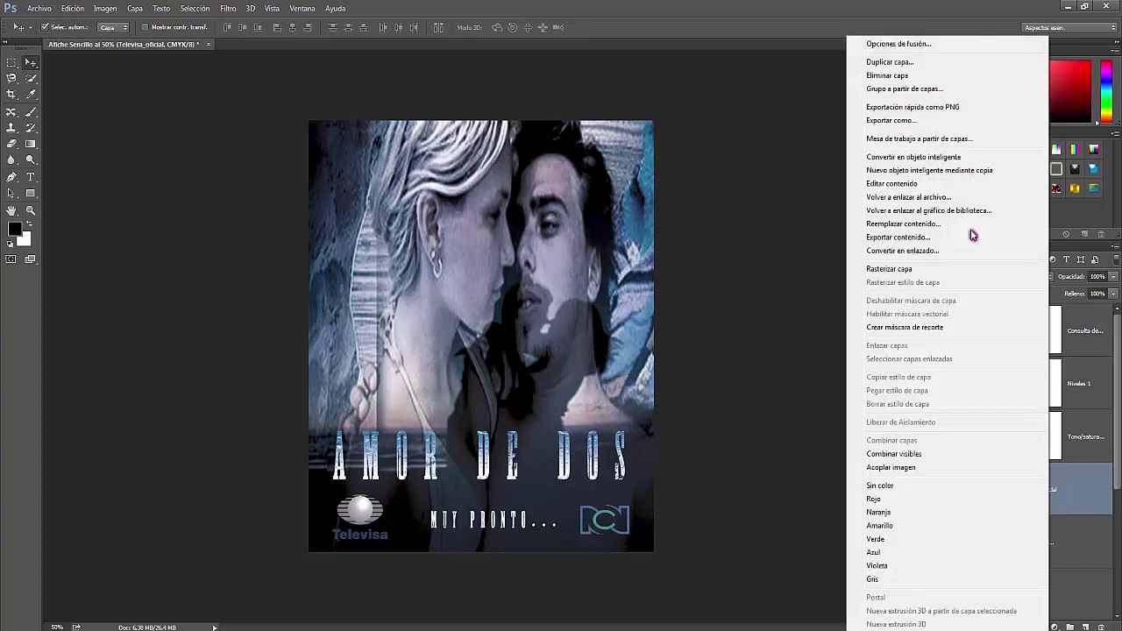
{"action": "left_click", "coordinate": [903, 43]}
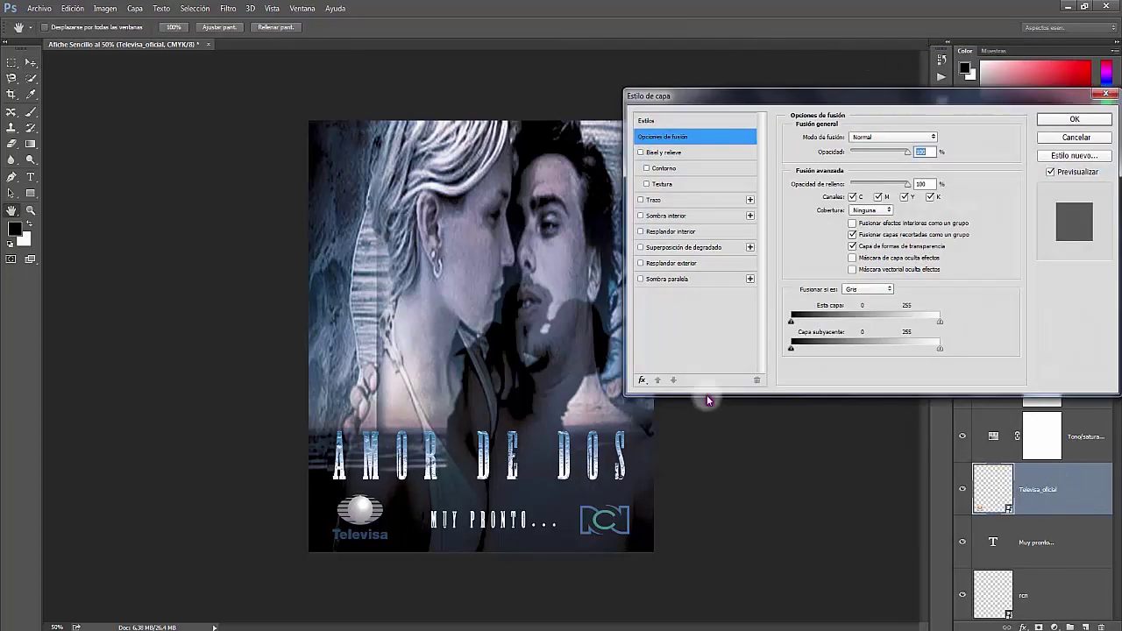
{"action": "left_click", "coordinate": [641, 263]}
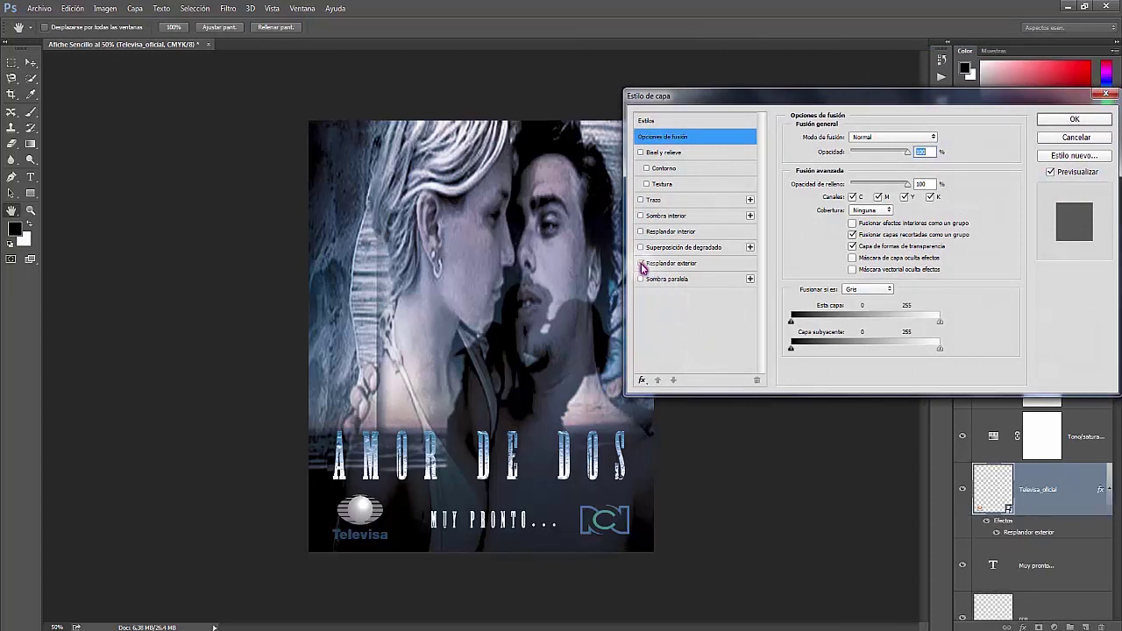
{"action": "left_click", "coordinate": [684, 265]}
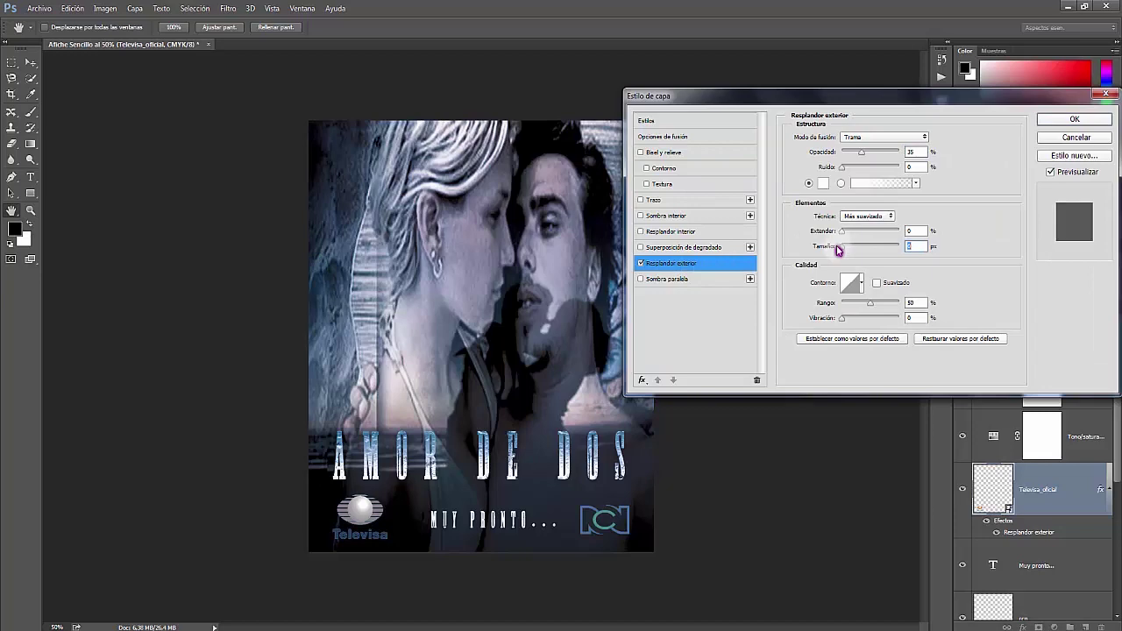
{"action": "left_click", "coordinate": [822, 182]}
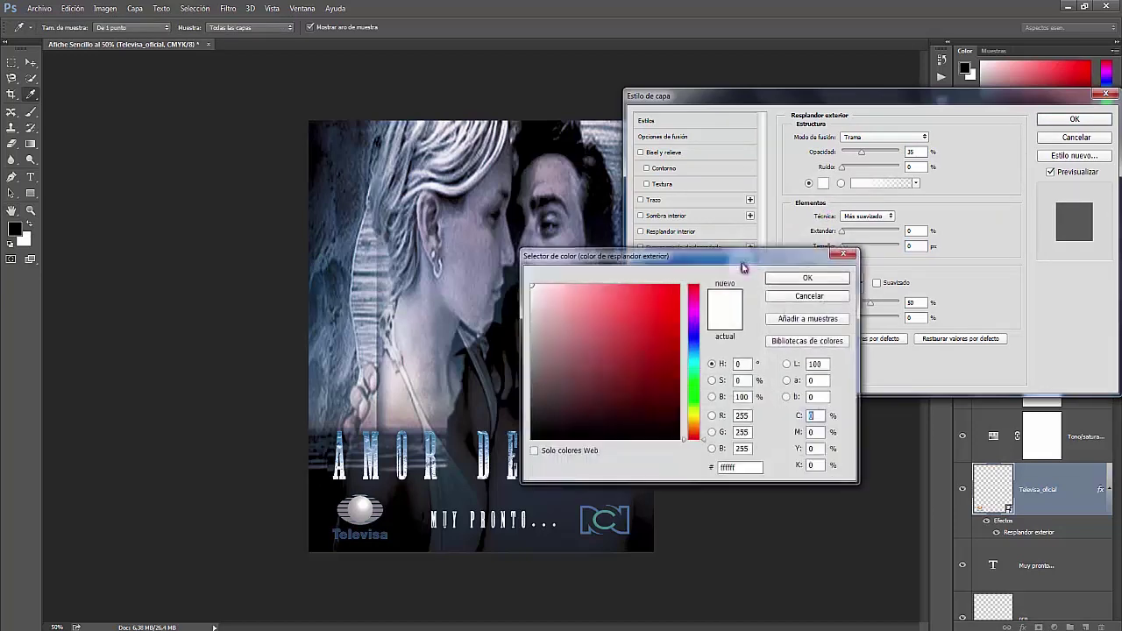
{"action": "left_click", "coordinate": [829, 279]}
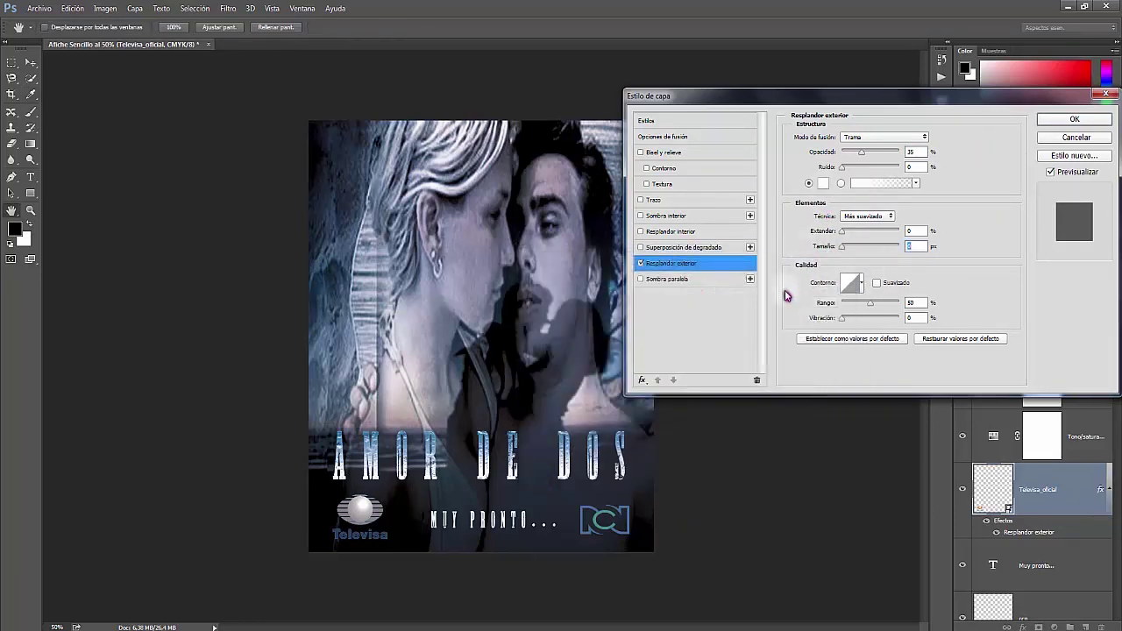
{"action": "mouse_move", "coordinate": [843, 247]}
{"action": "left_mouse_down"}
{"action": "mouse_move", "coordinate": [853, 251]}
{"action": "mouse_move", "coordinate": [849, 237]}
{"action": "mouse_move", "coordinate": [847, 251]}
{"action": "left_mouse_up"}
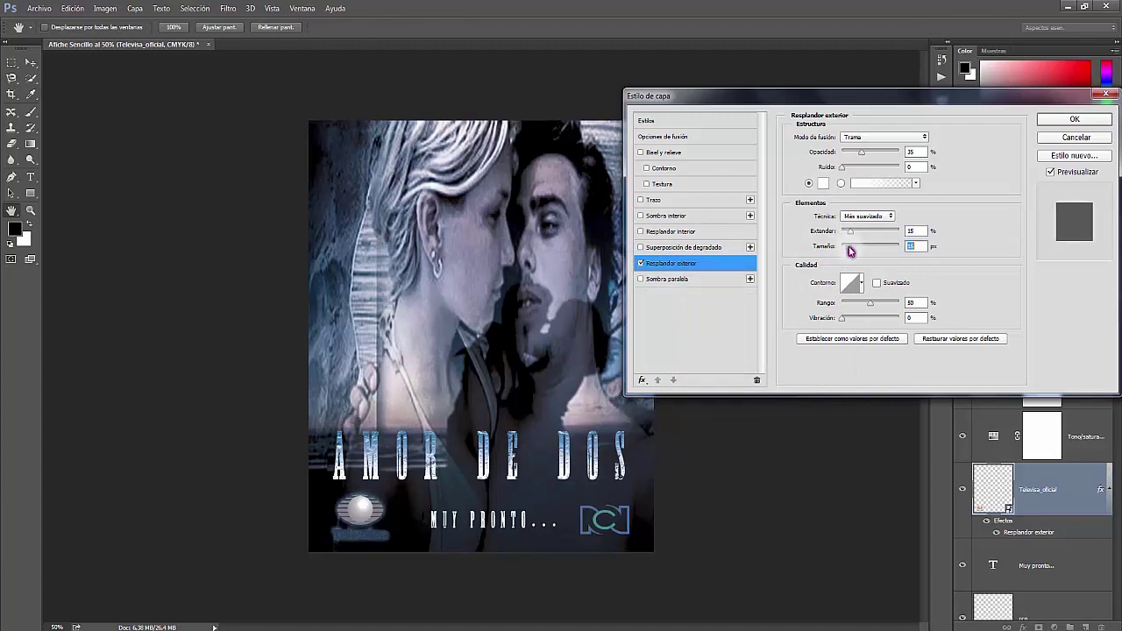
{"action": "left_click", "coordinate": [1074, 120]}
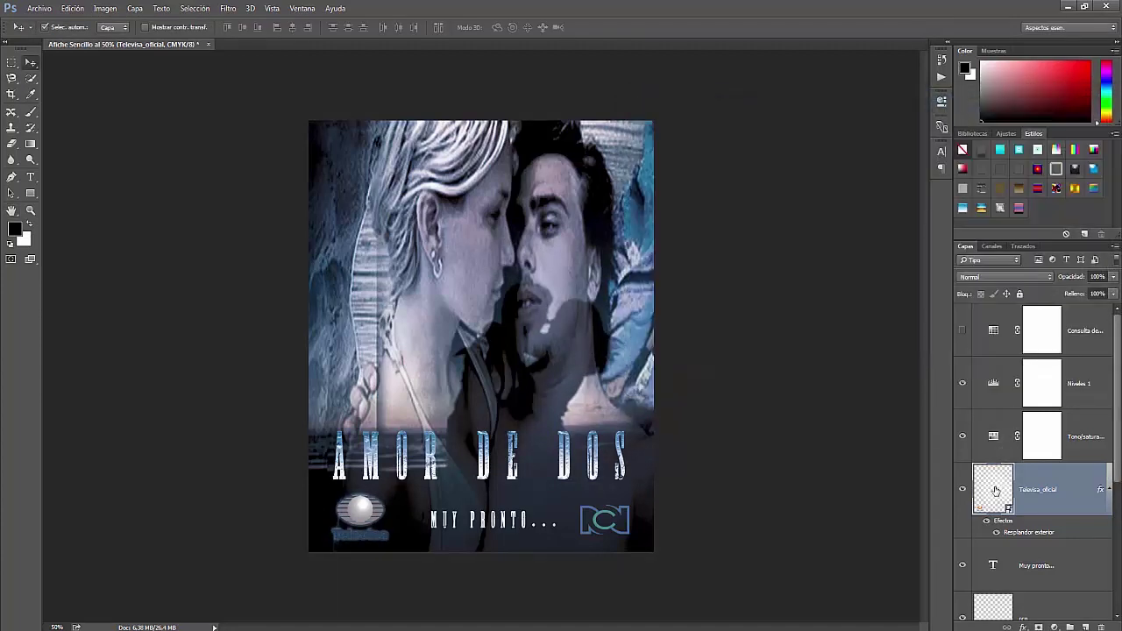
Move Televisa_oficial to the top of the layer stack and fine-tune its glow size.
{"action": "left_click_drag", "start_coordinate": [996, 489], "coordinate": [991, 319]}
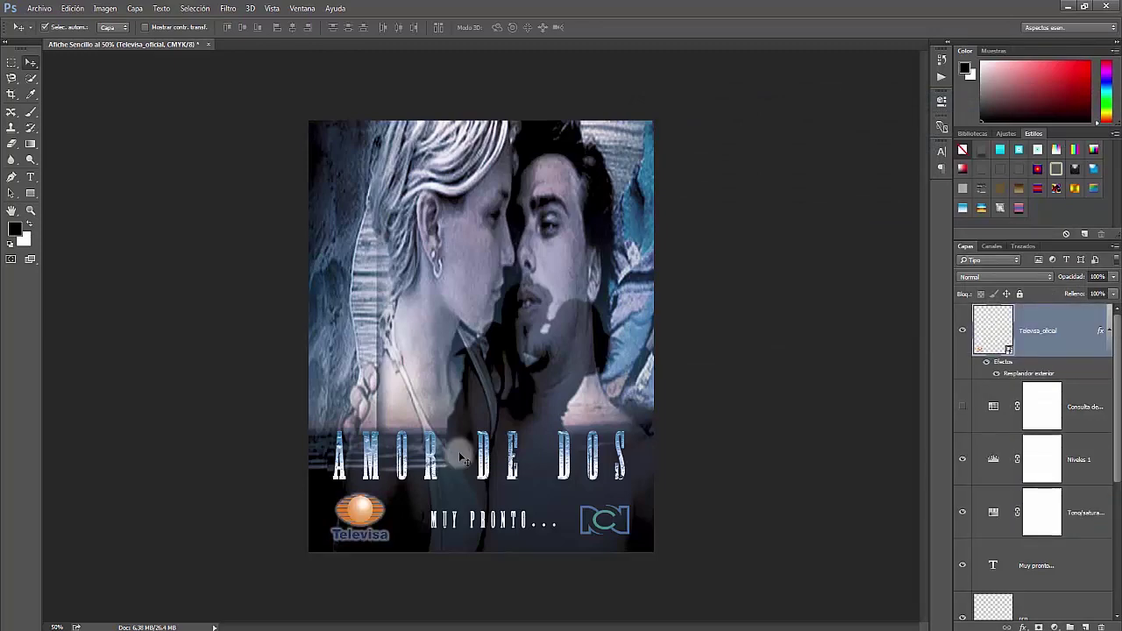
{"action": "double_click", "coordinate": [1040, 323]}
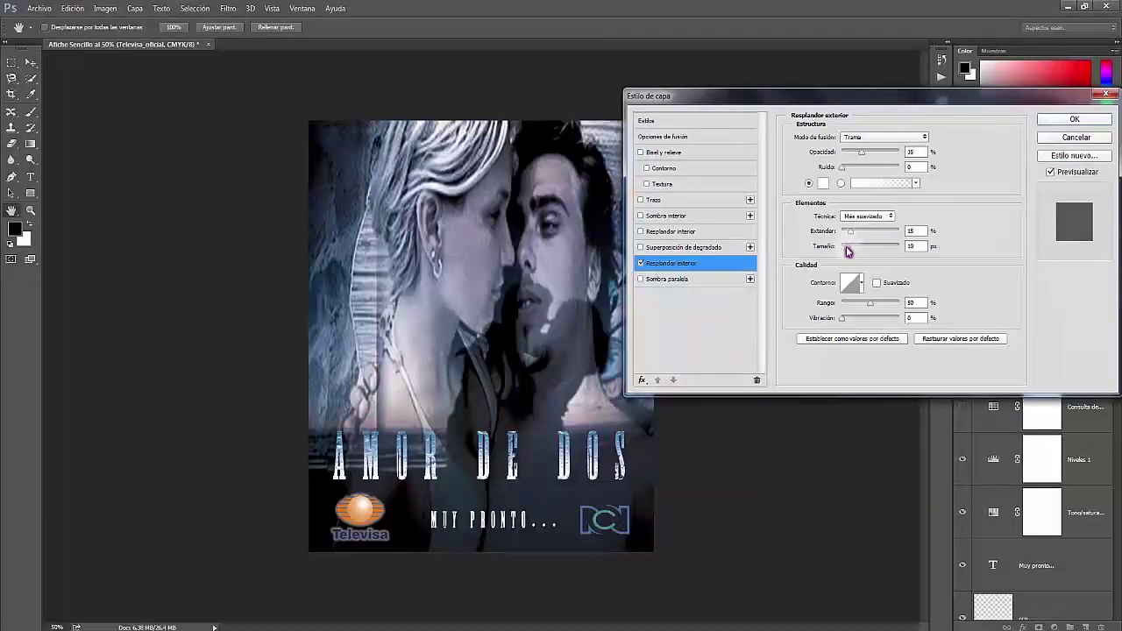
{"action": "left_click", "coordinate": [848, 247]}
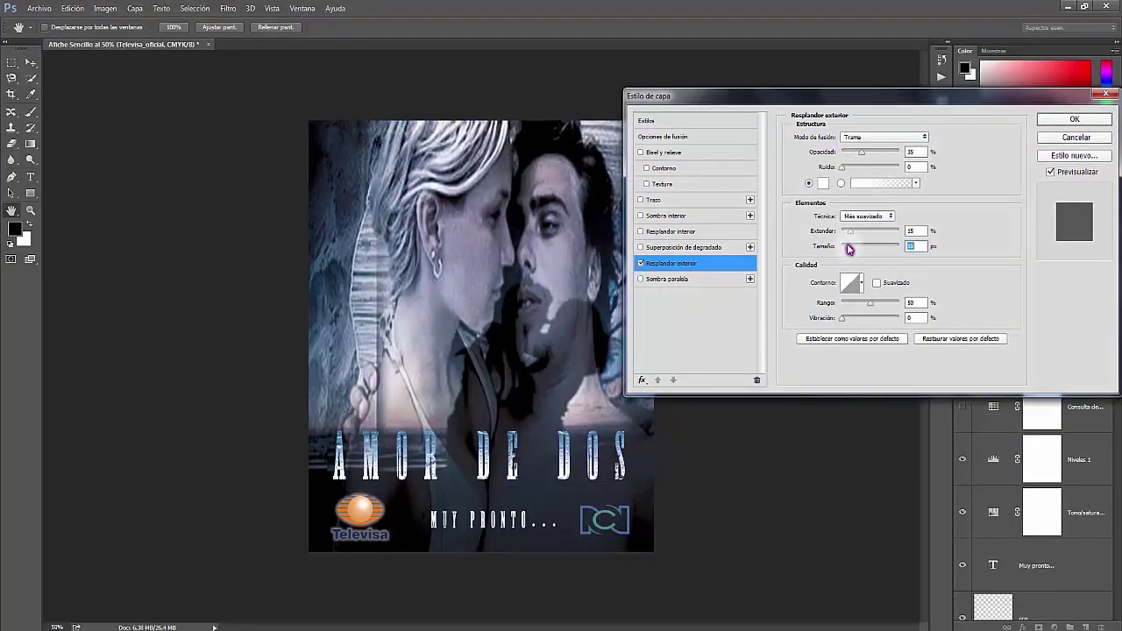
{"action": "left_click", "coordinate": [1072, 120]}
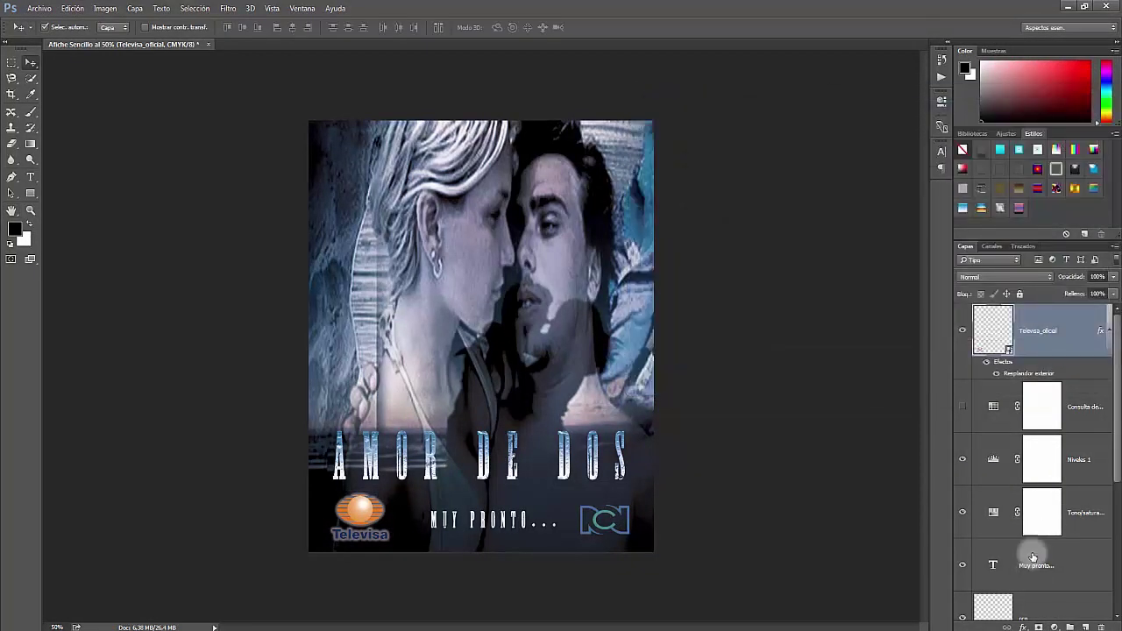
Move the rcn logo layer directly below Televisa_oficial.
{"action": "scroll", "coordinate": [1049, 579], "scroll_direction": "down", "scroll_amount": 2}
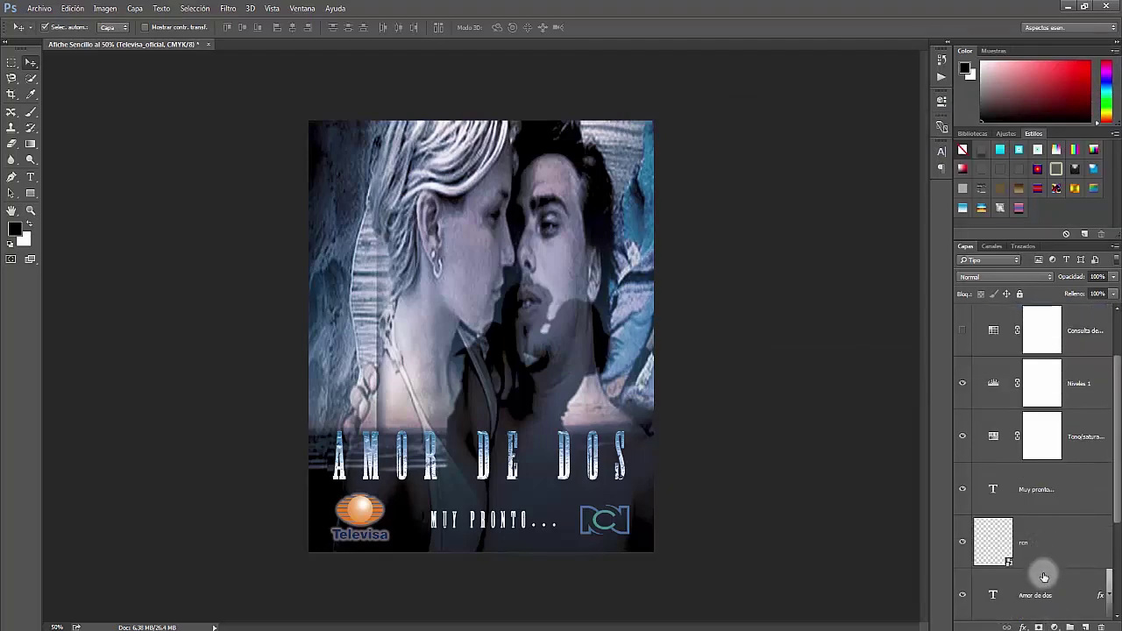
{"action": "left_click", "coordinate": [1055, 541]}
{"action": "left_click_drag", "start_coordinate": [1055, 541], "coordinate": [1069, 413]}
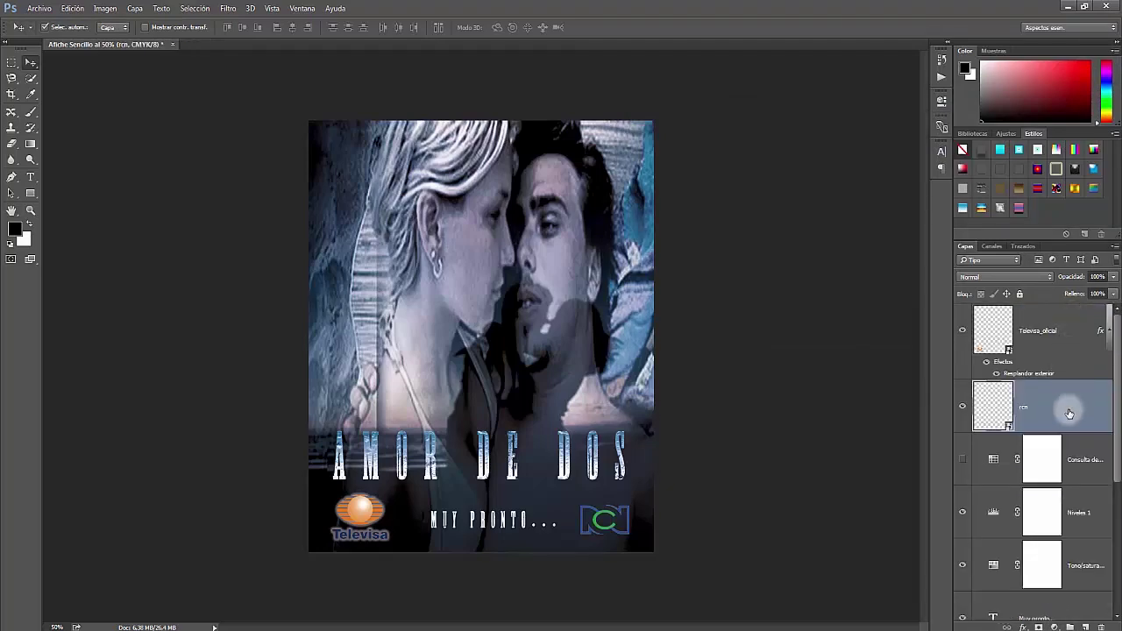
Copy the Televisa_oficial layer style and paste it onto the rcn layer.
{"action": "right_click", "coordinate": [1055, 323]}
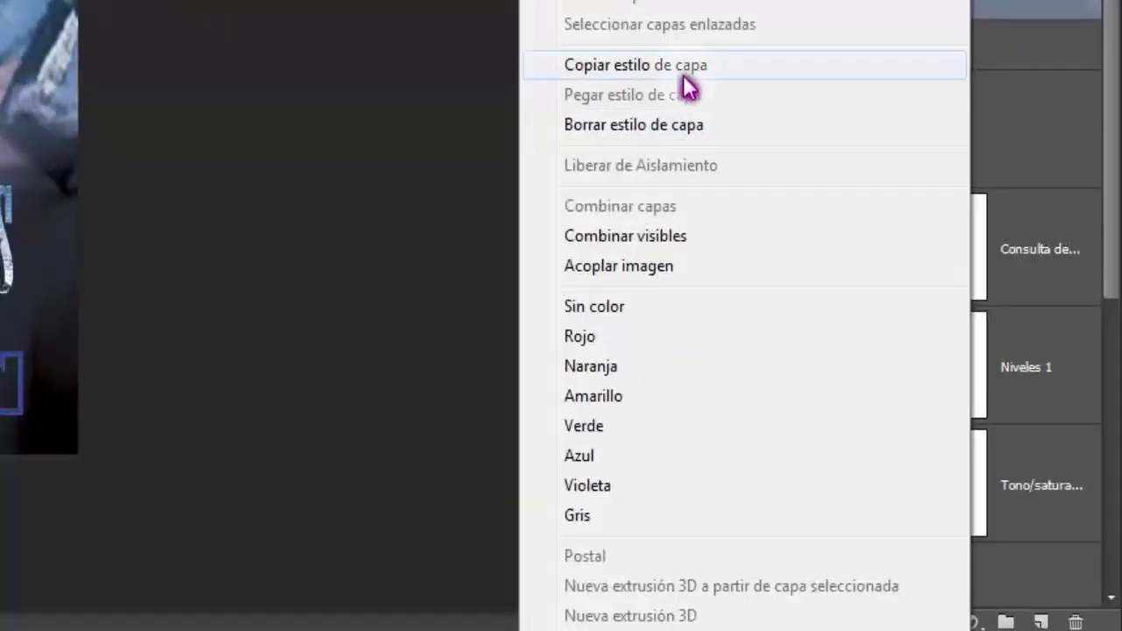
{"action": "left_click", "coordinate": [683, 69]}
{"action": "left_click", "coordinate": [959, 96]}
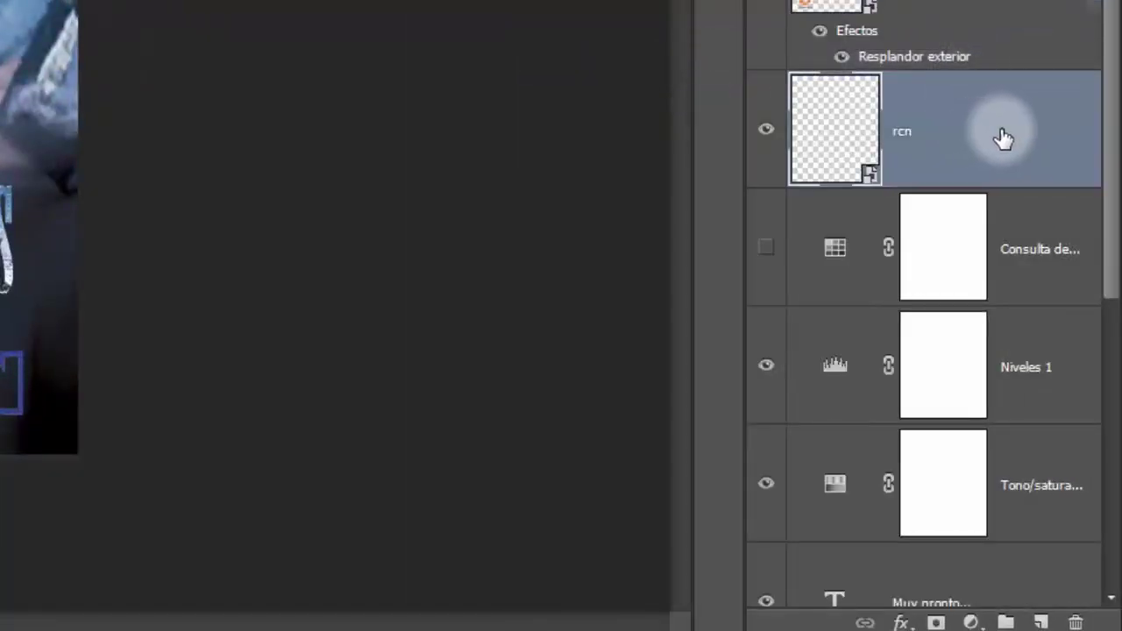
{"action": "right_click", "coordinate": [1013, 132]}
{"action": "left_click", "coordinate": [694, 97]}
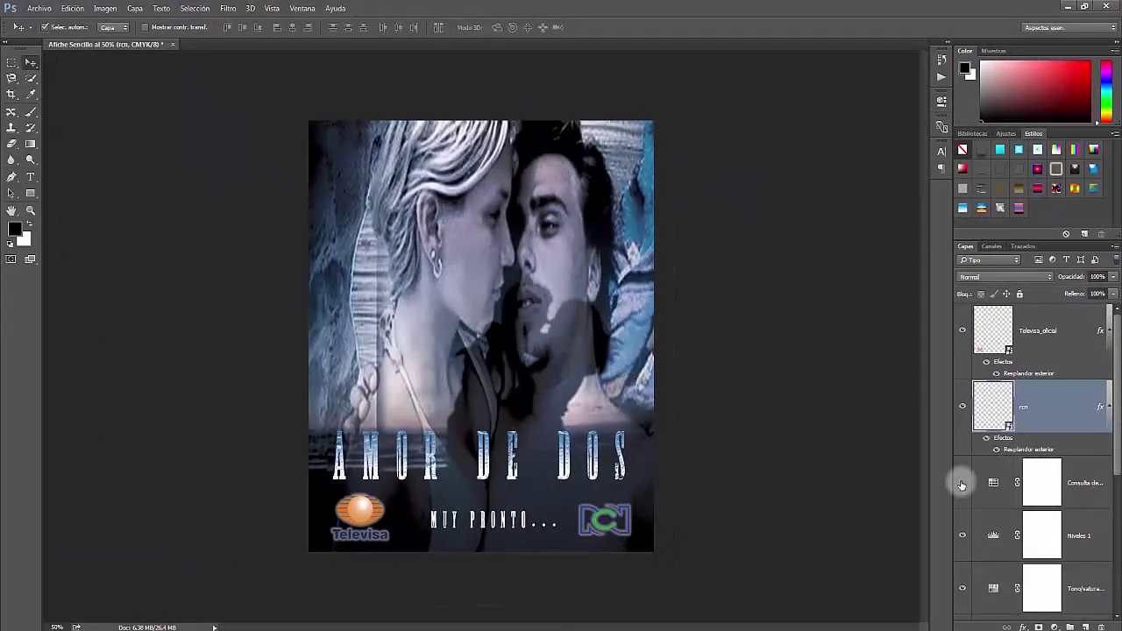
{"action": "left_click", "coordinate": [1112, 346]}
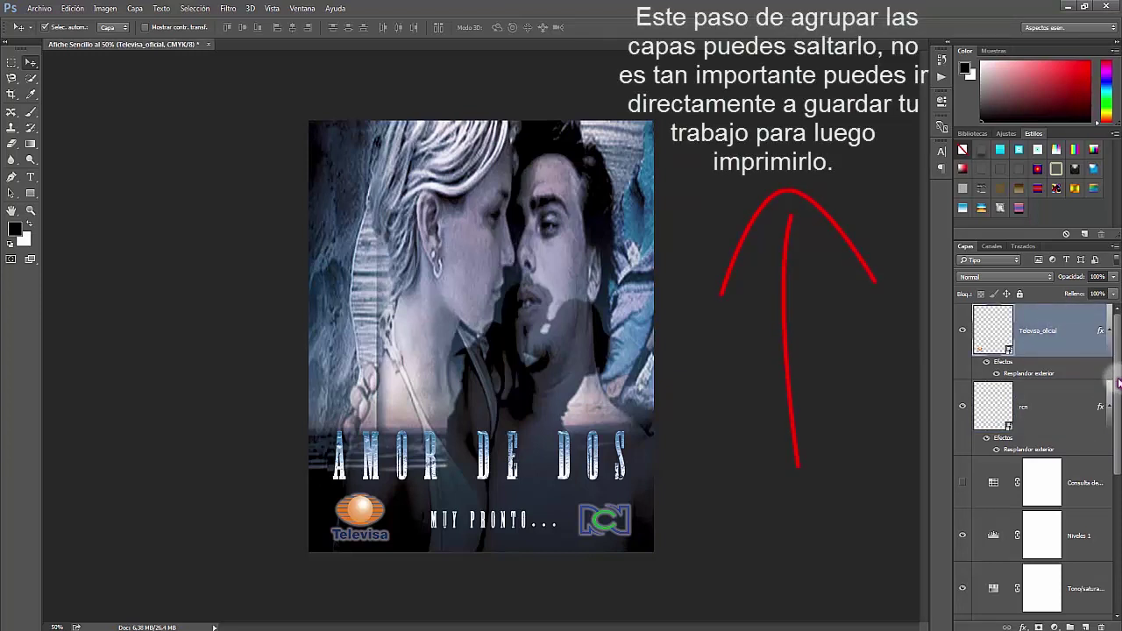
Group all layers from Televisa_oficial down to Pareja 1 into a group named AFICHE.
{"action": "left_click_drag", "start_coordinate": [1118, 384], "coordinate": [1116, 537]}
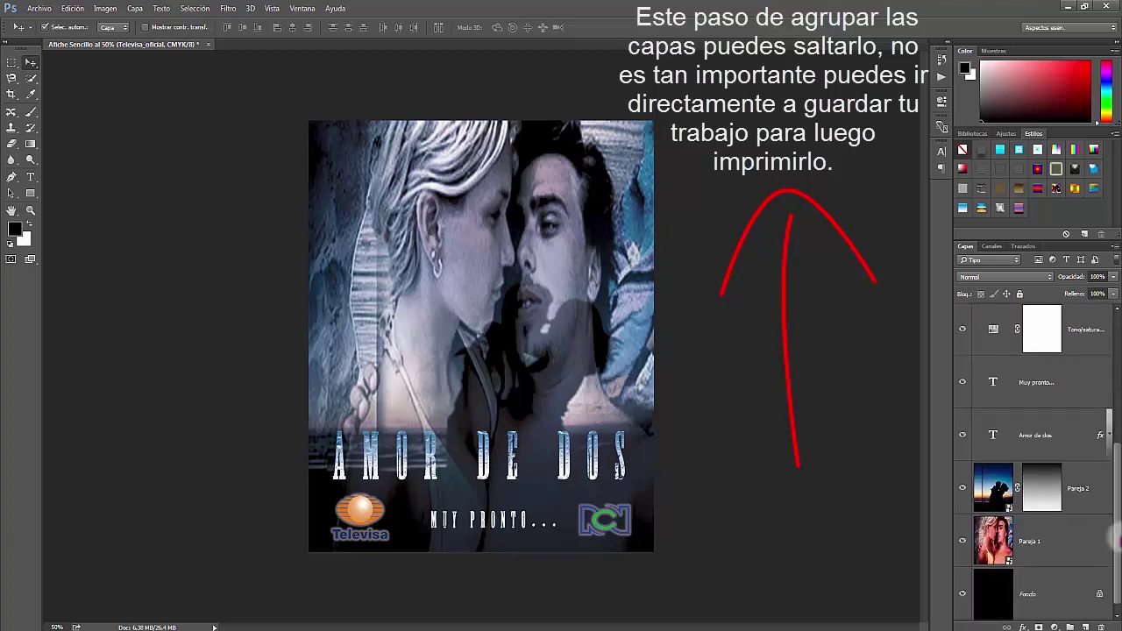
{"action": "left_click", "coordinate": [1070, 543], "text": "shift"}
{"action": "key", "text": "ctrl+g"}
{"action": "type", "text": "AFICHE"}
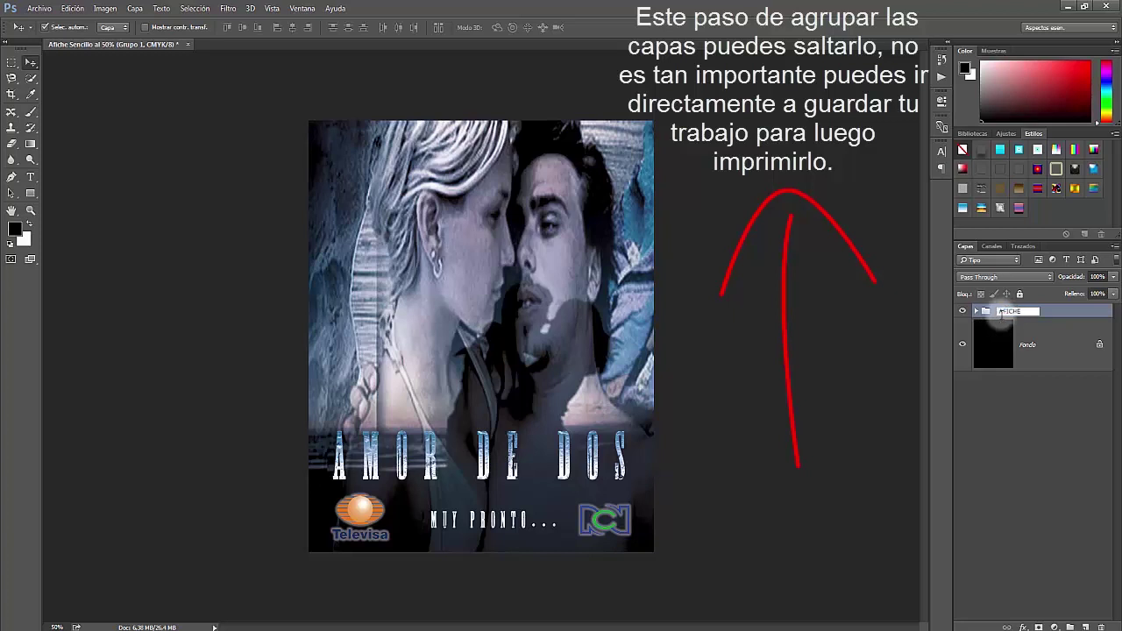
{"action": "key", "text": "Return"}
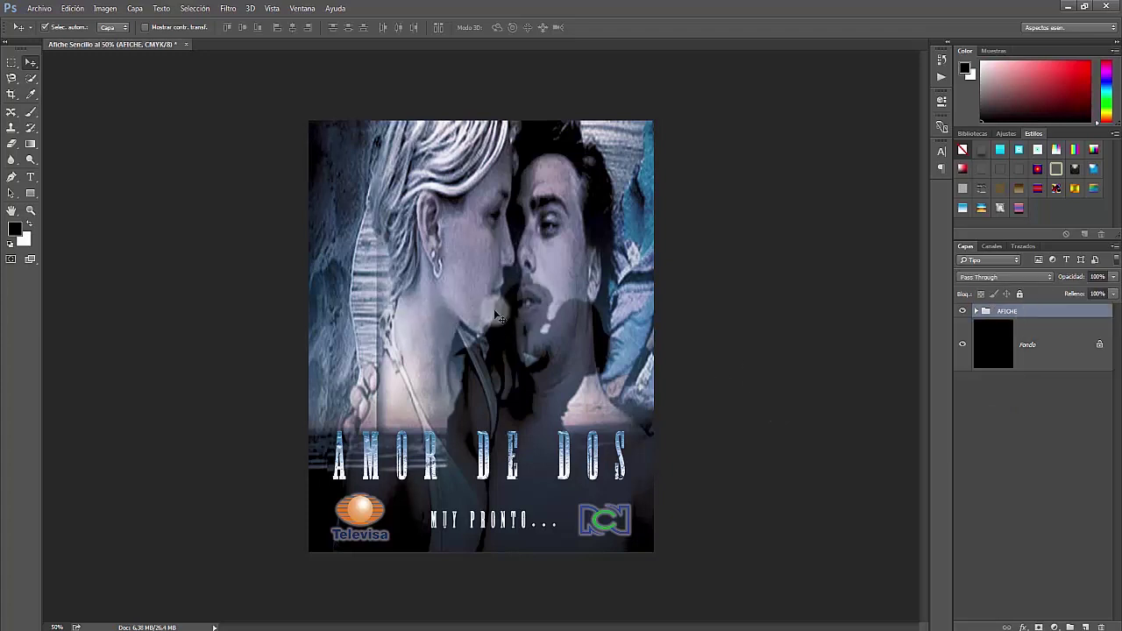
Set up Save As to the desktop as Afiche Sencillo in JPEG format.
{"action": "left_click", "coordinate": [38, 9]}
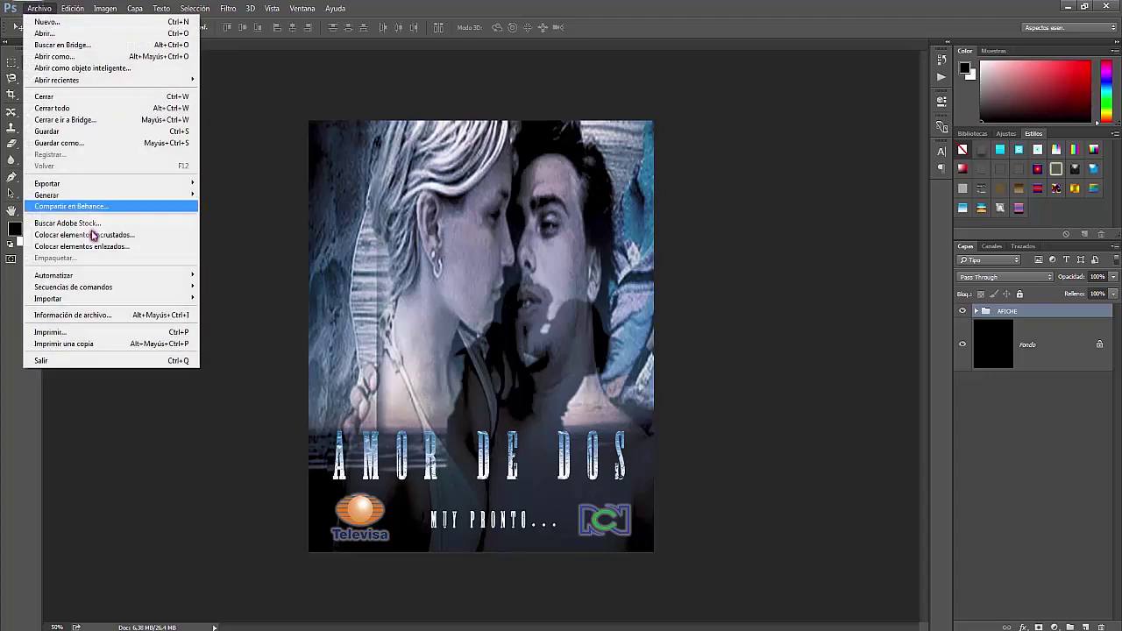
{"action": "left_click", "coordinate": [79, 146]}
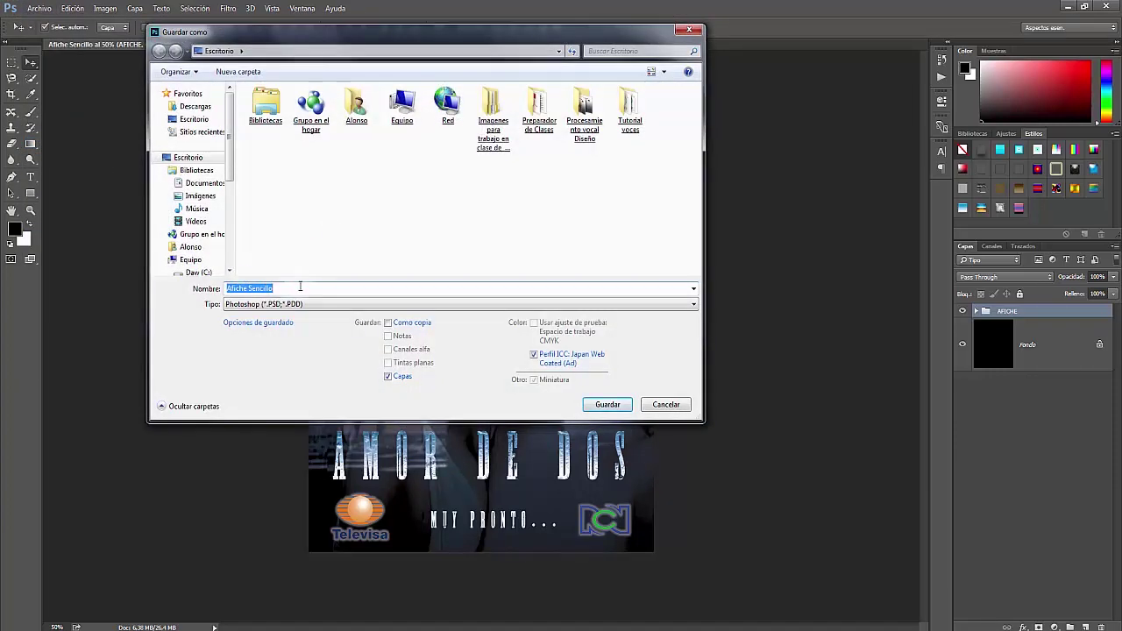
{"action": "left_click", "coordinate": [203, 119]}
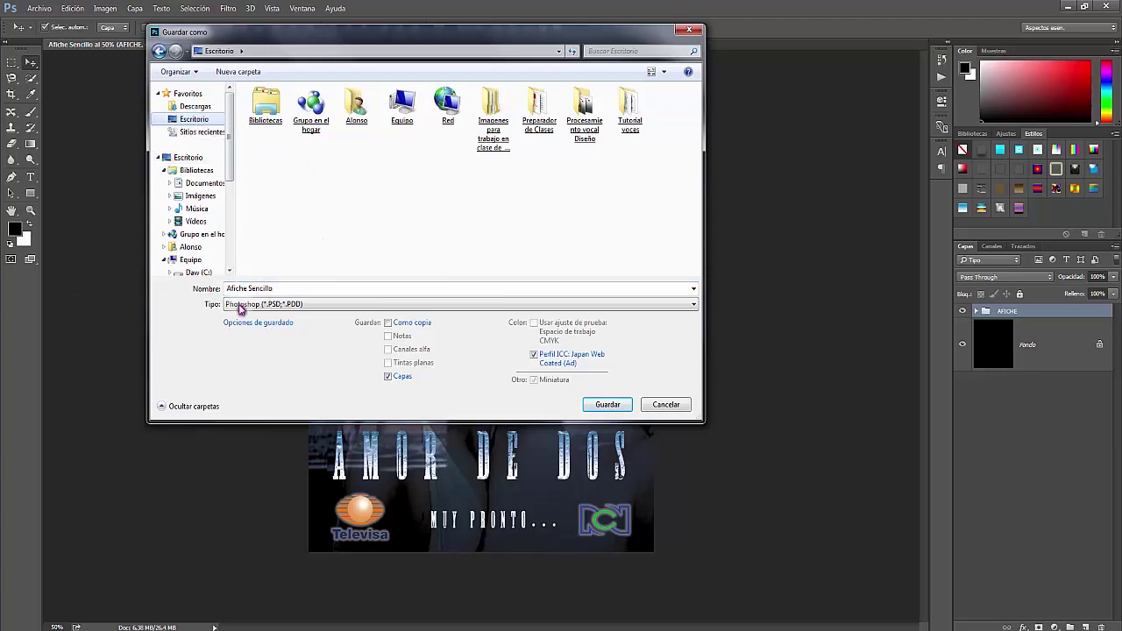
{"action": "key", "text": "Tab"}
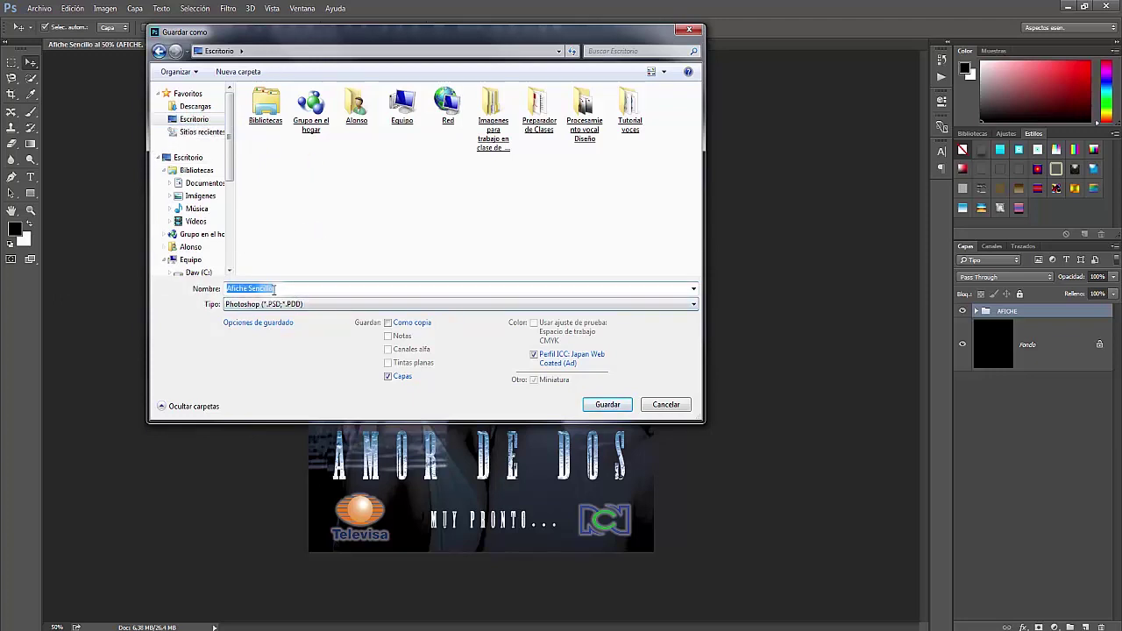
{"action": "left_click", "coordinate": [291, 305]}
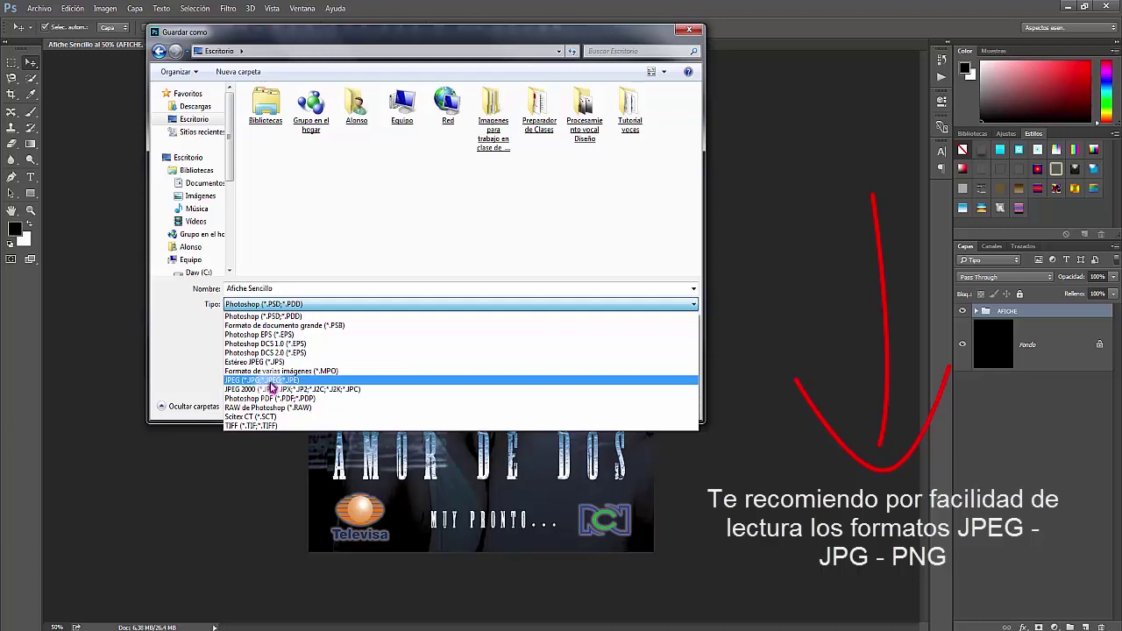
{"action": "left_click", "coordinate": [270, 381]}
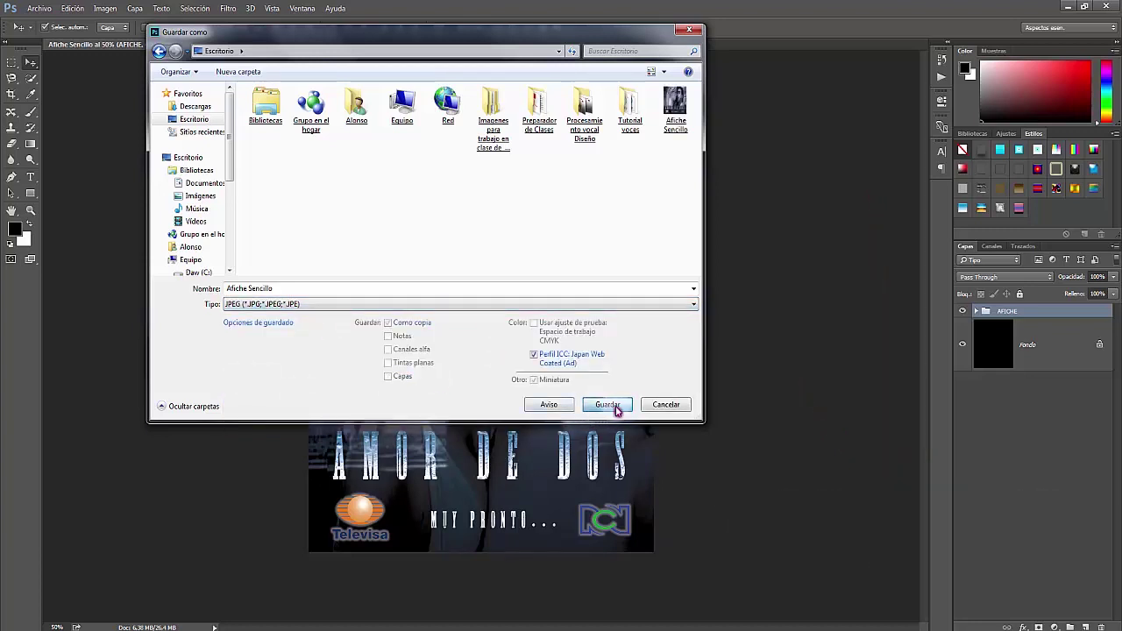
Replace the existing Afiche Sencillo.jpg at maximum JPEG quality, then check the saved file.
{"action": "left_click", "coordinate": [614, 406]}
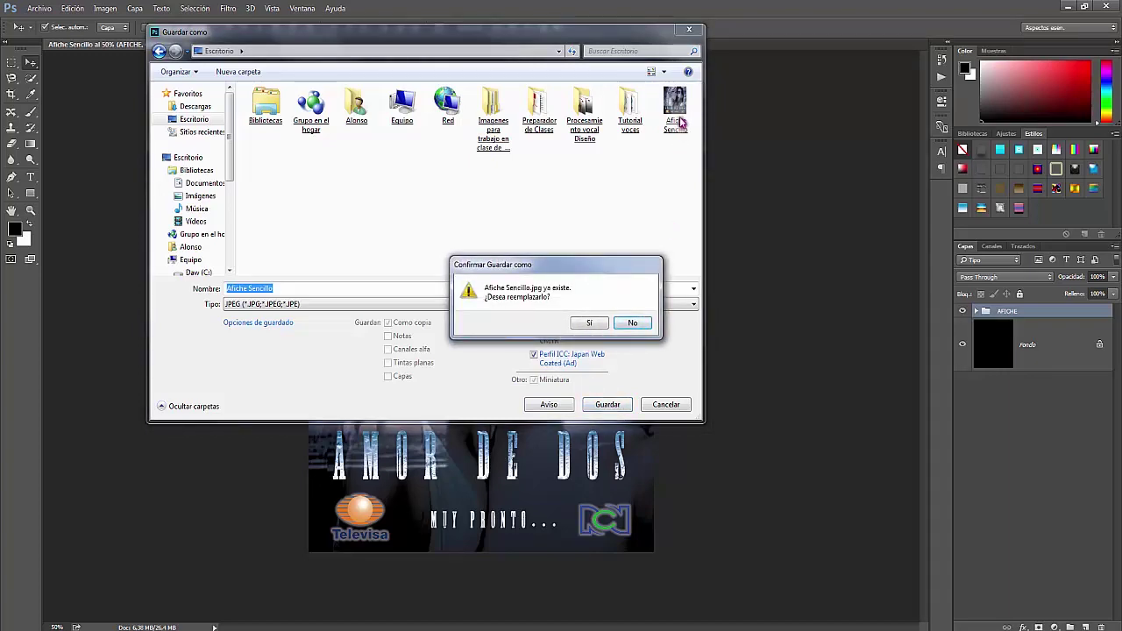
{"action": "left_click", "coordinate": [592, 324]}
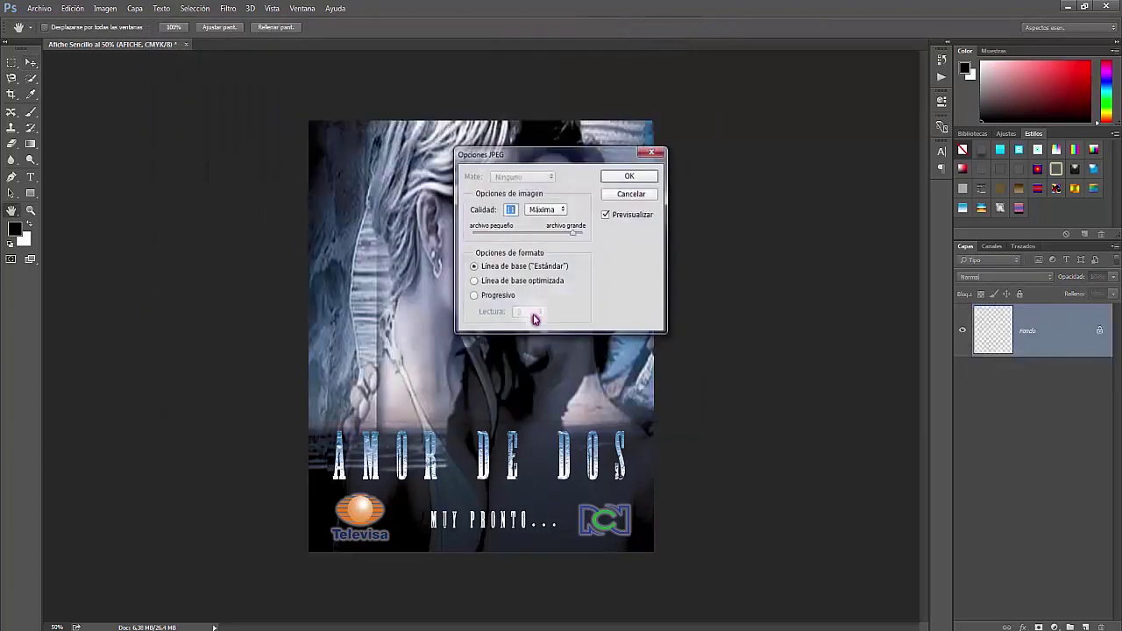
{"action": "left_click", "coordinate": [628, 178]}
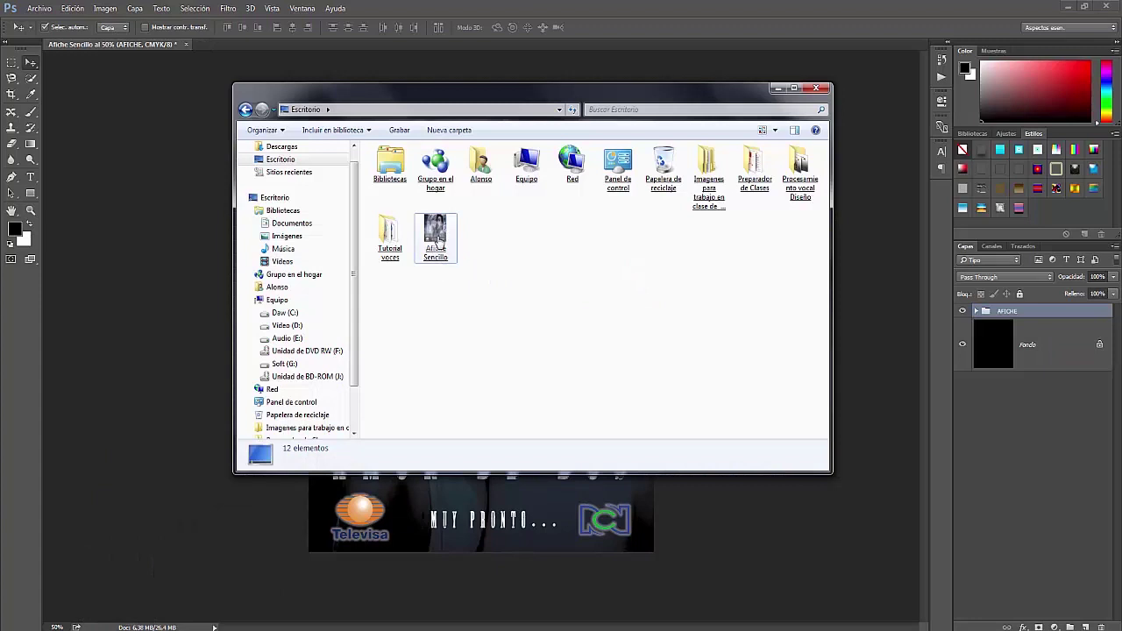
{"action": "left_click", "coordinate": [438, 245]}
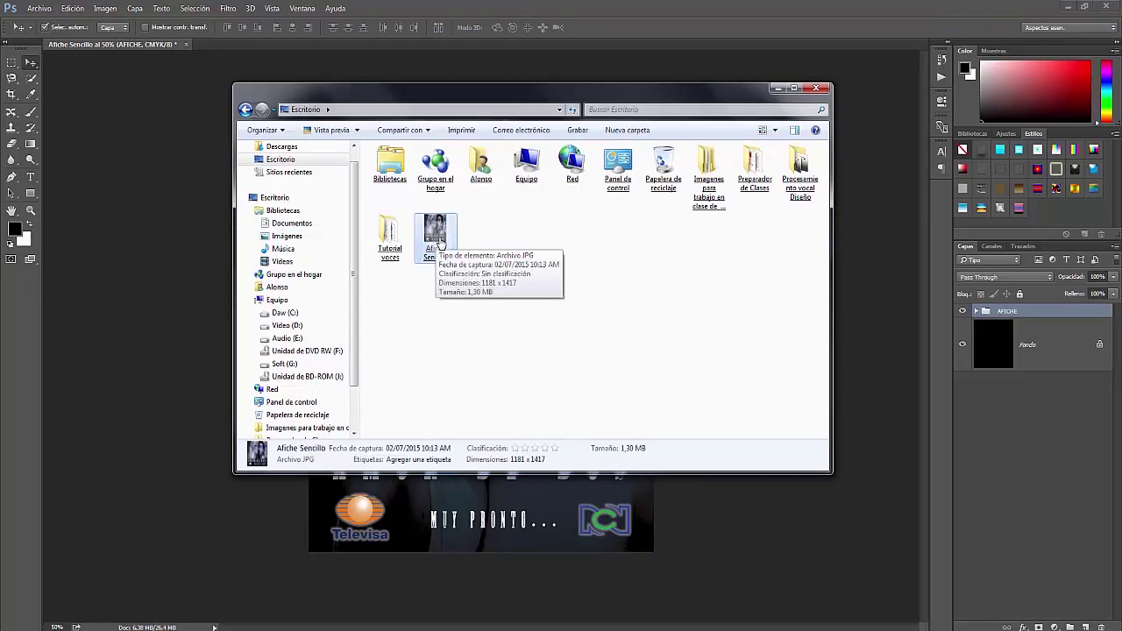
{"action": "left_click", "coordinate": [777, 87]}
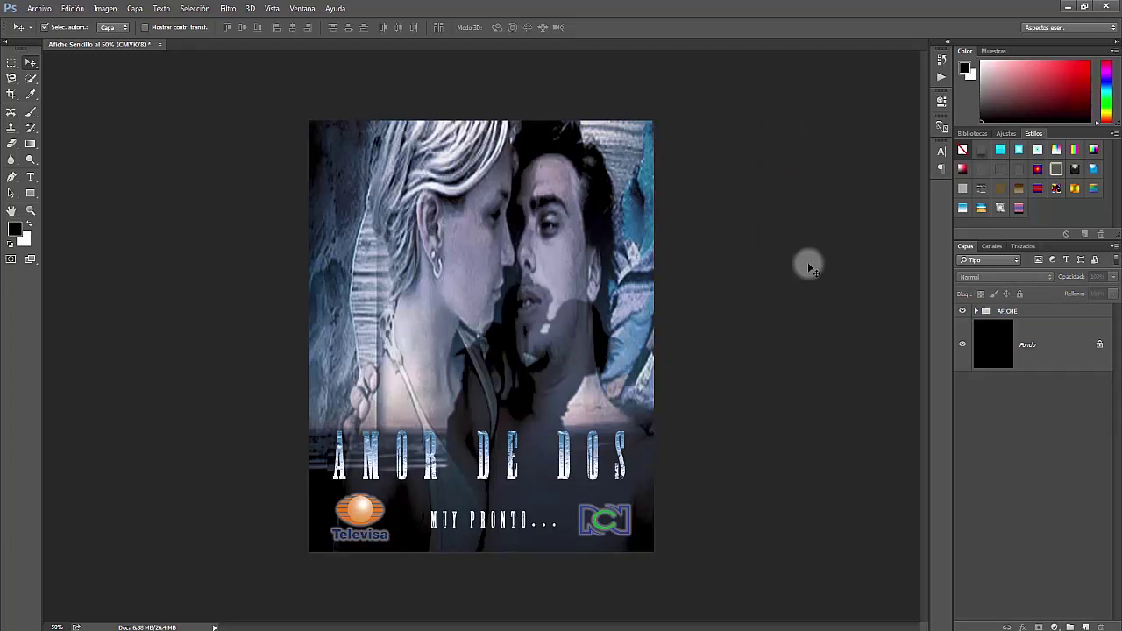